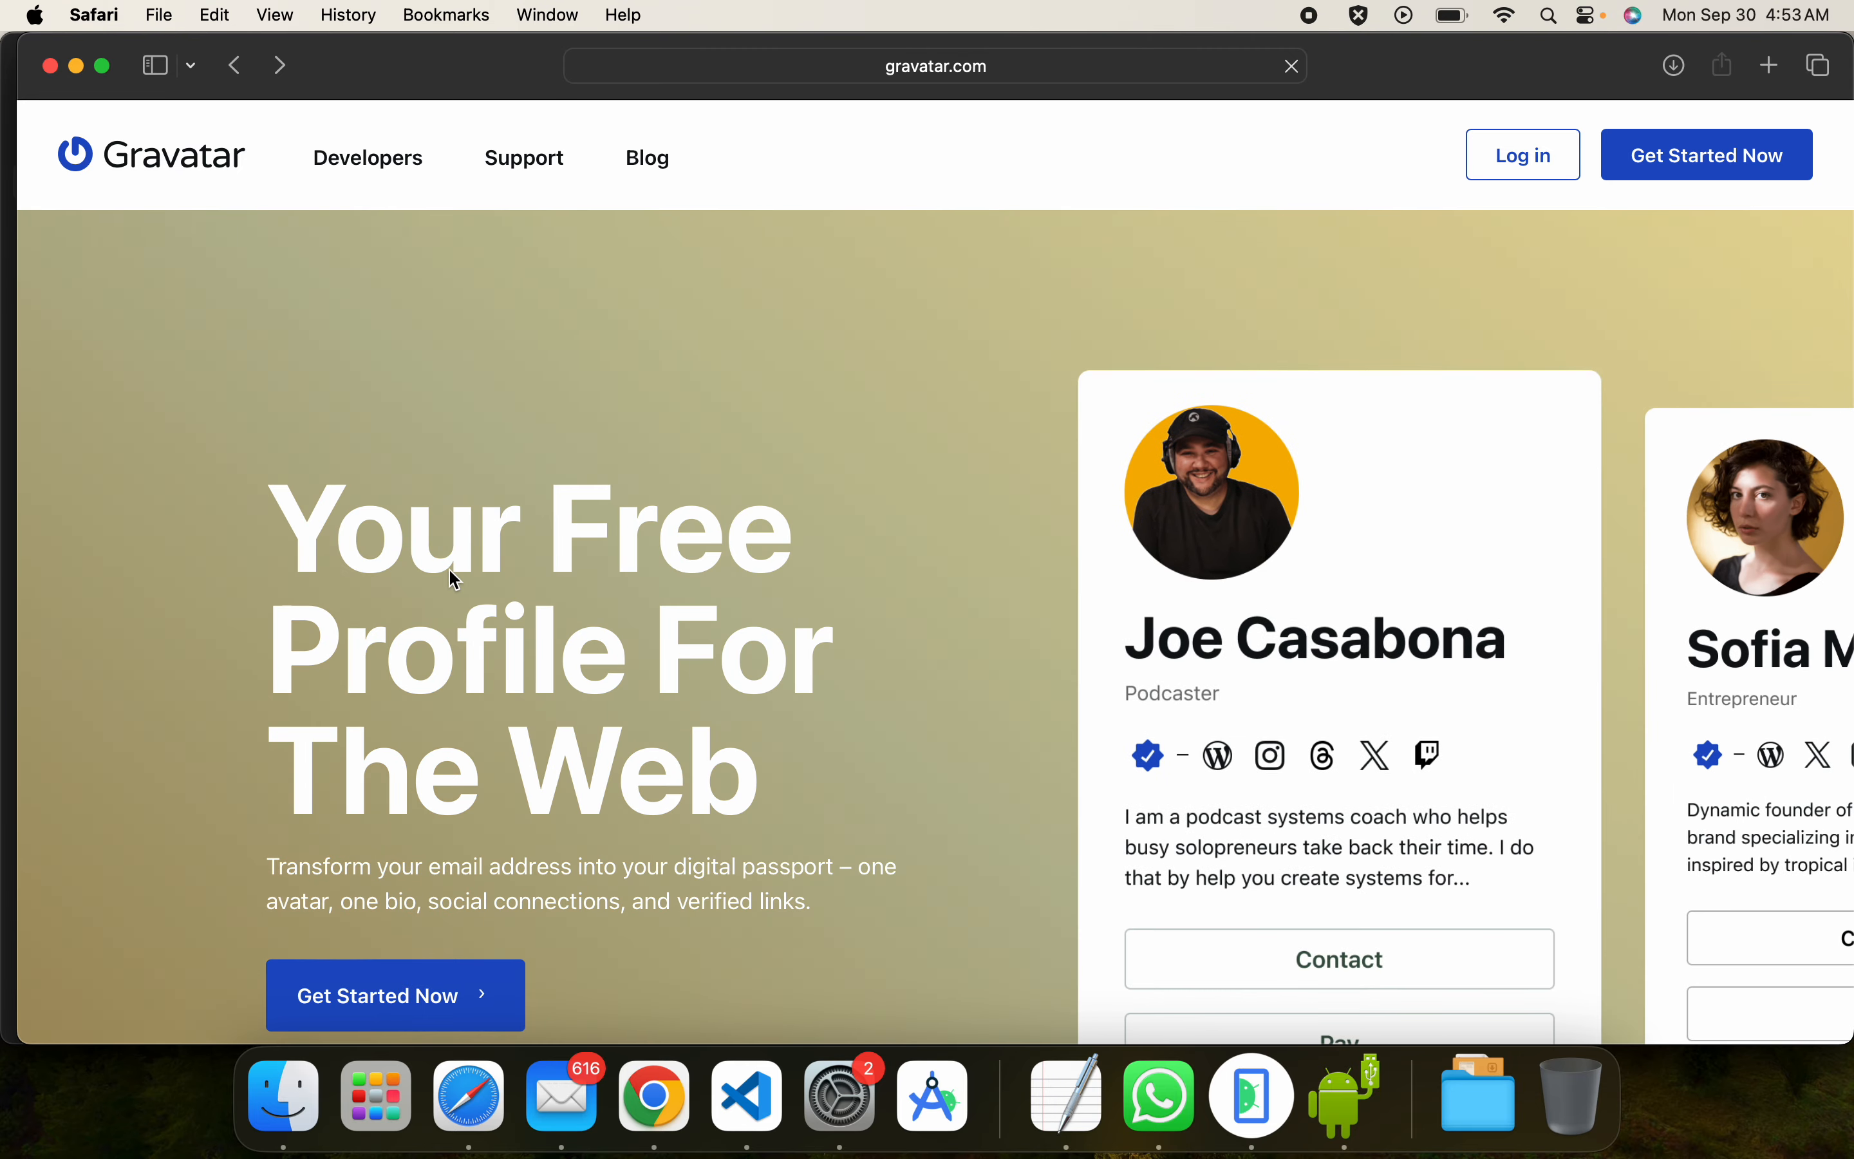
Start creating a Gravatar profile, fill in the account e-mail address from autofill and continue.
left_click(1706, 154)
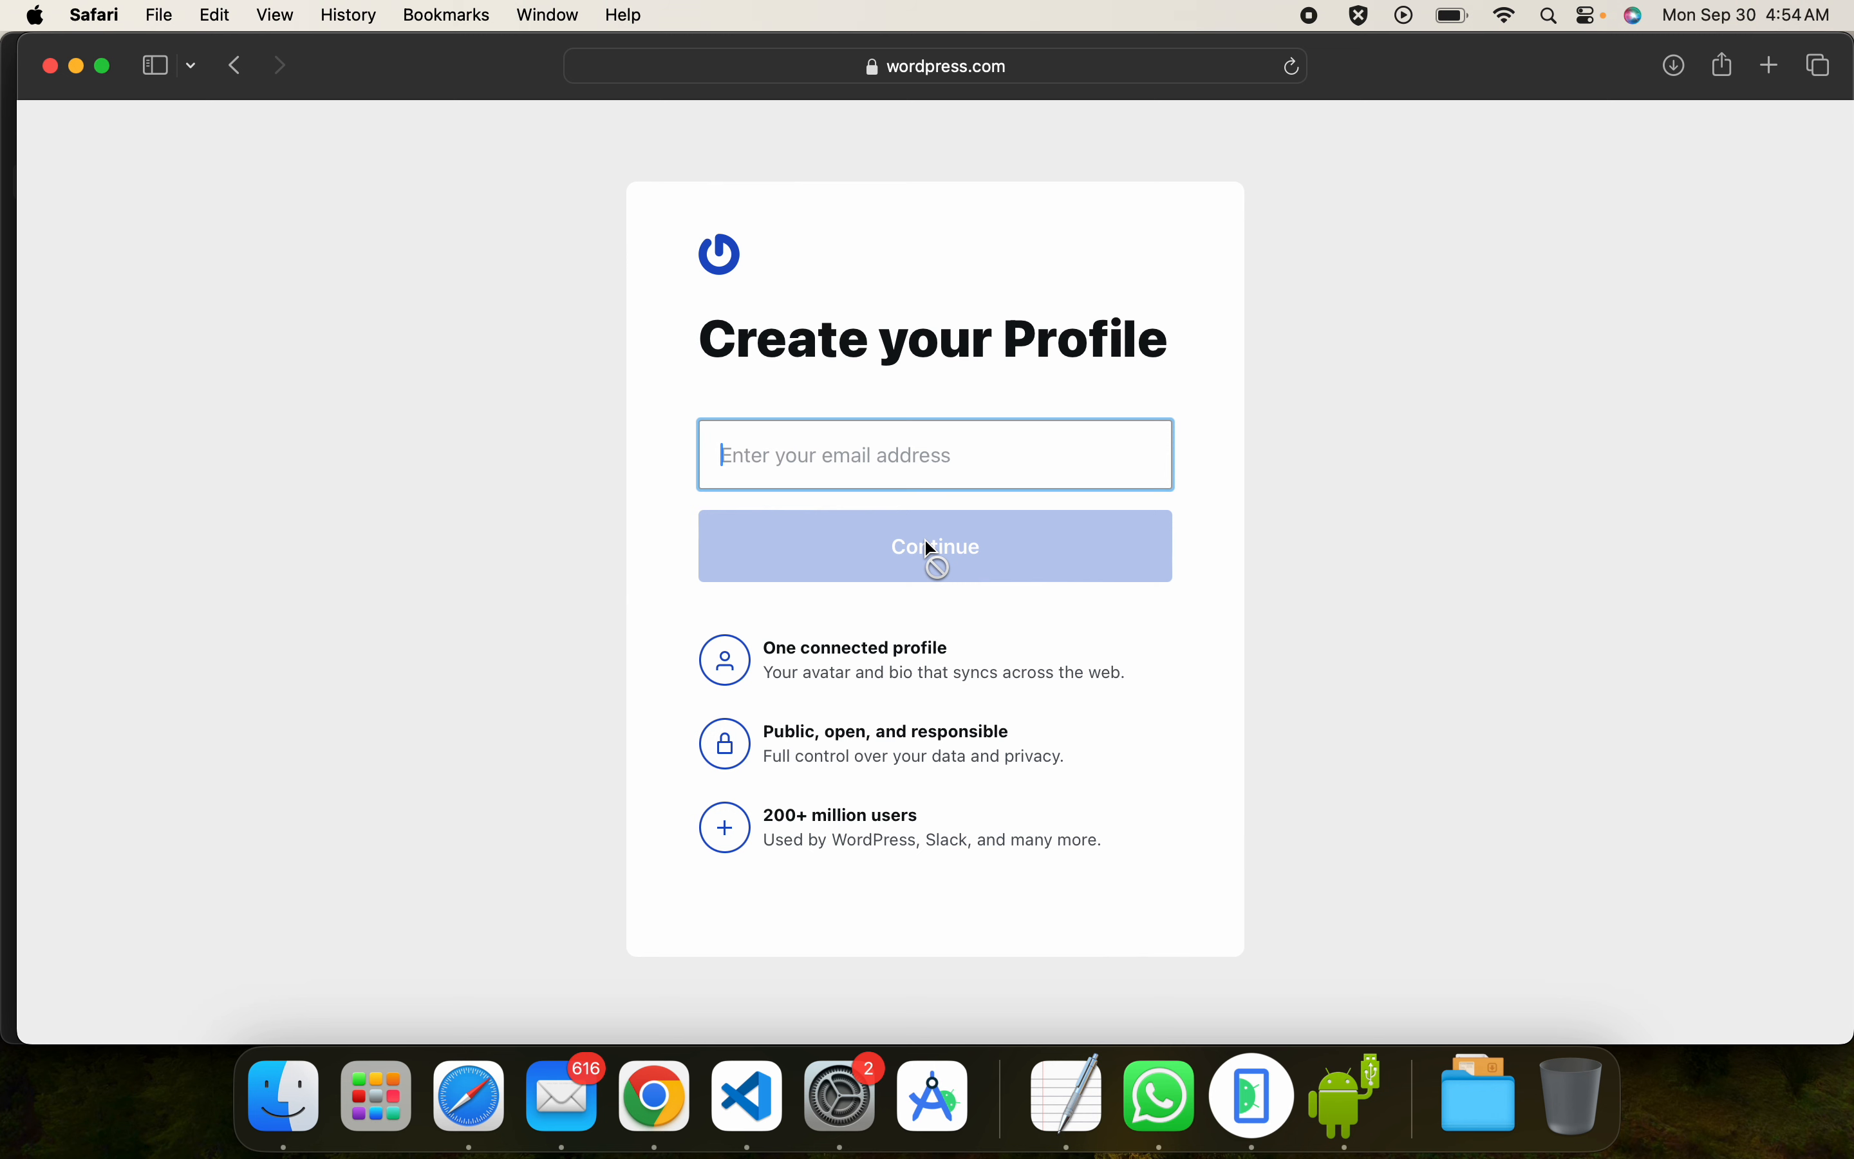
type("qm")
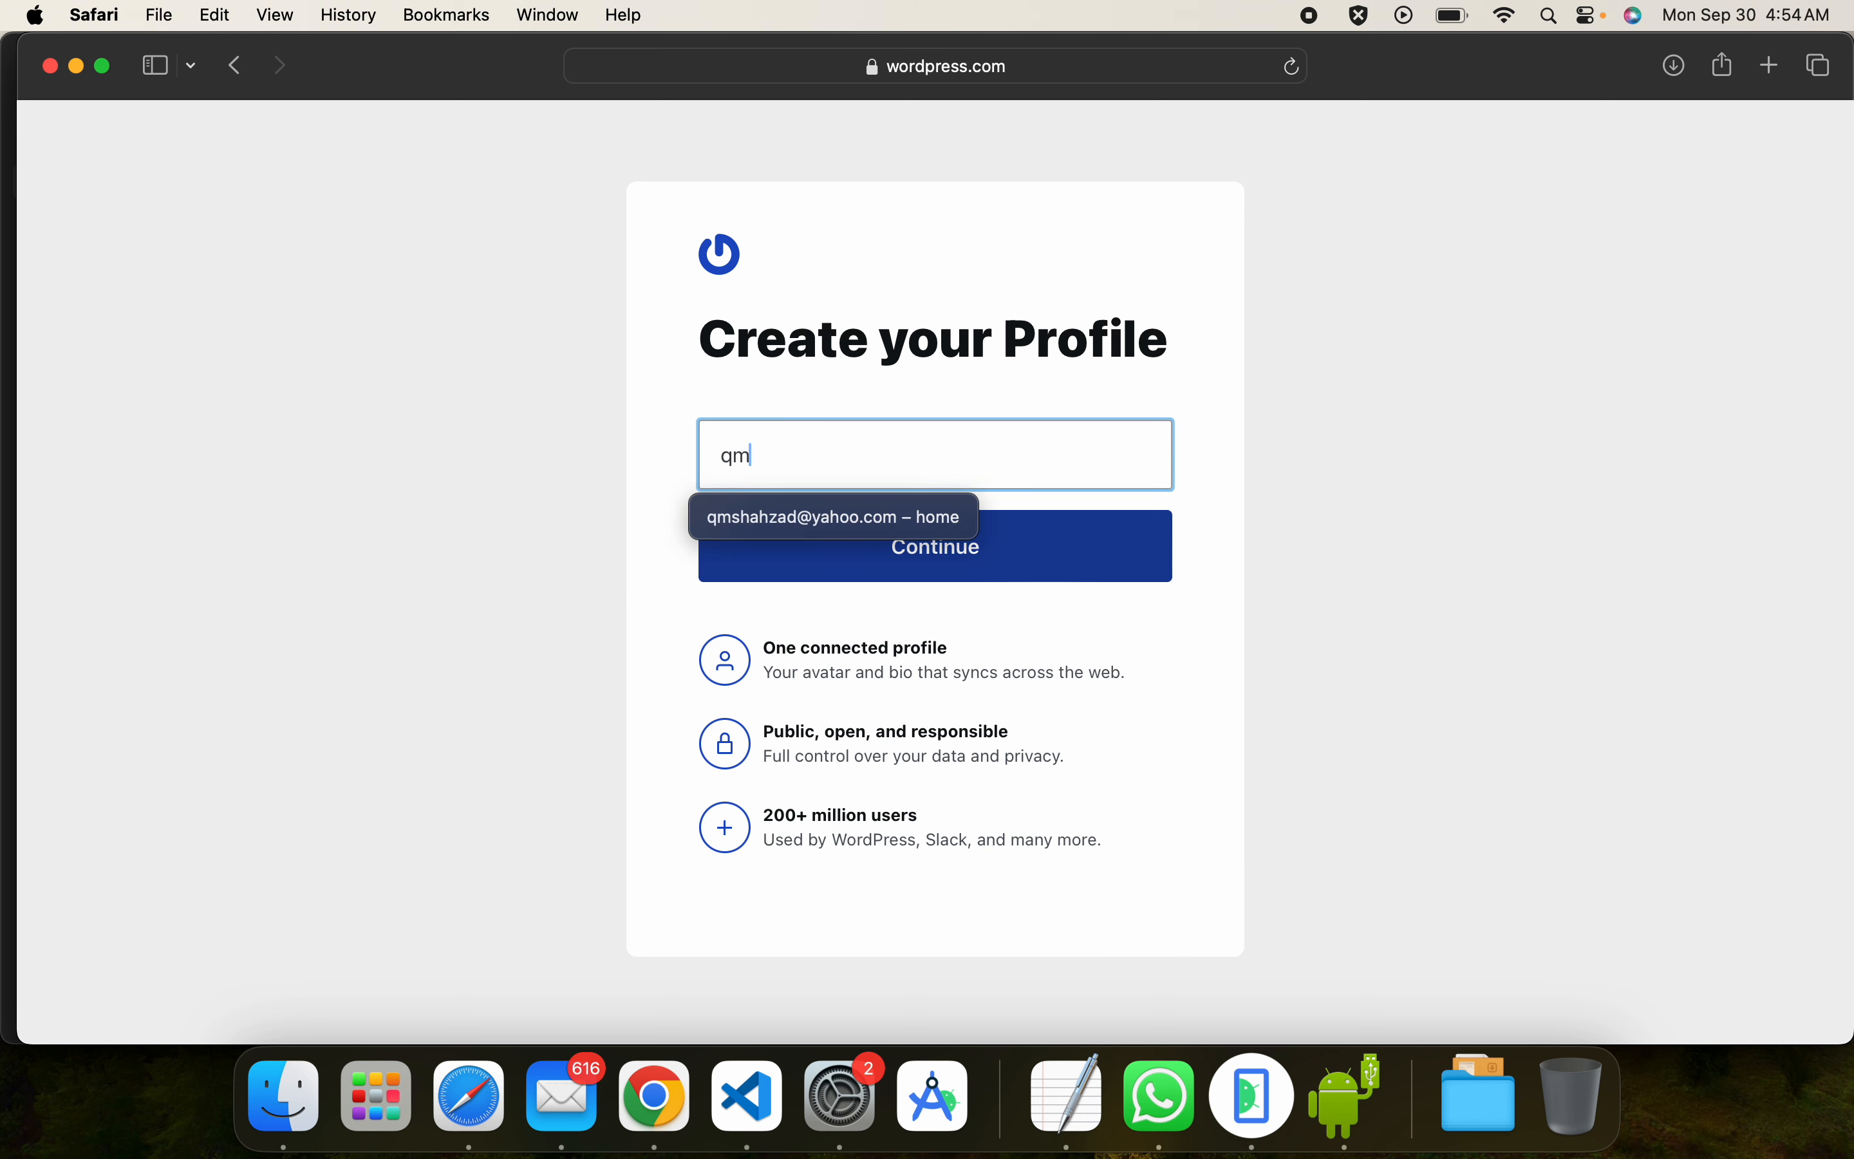
left_click(950, 523)
left_click(951, 540)
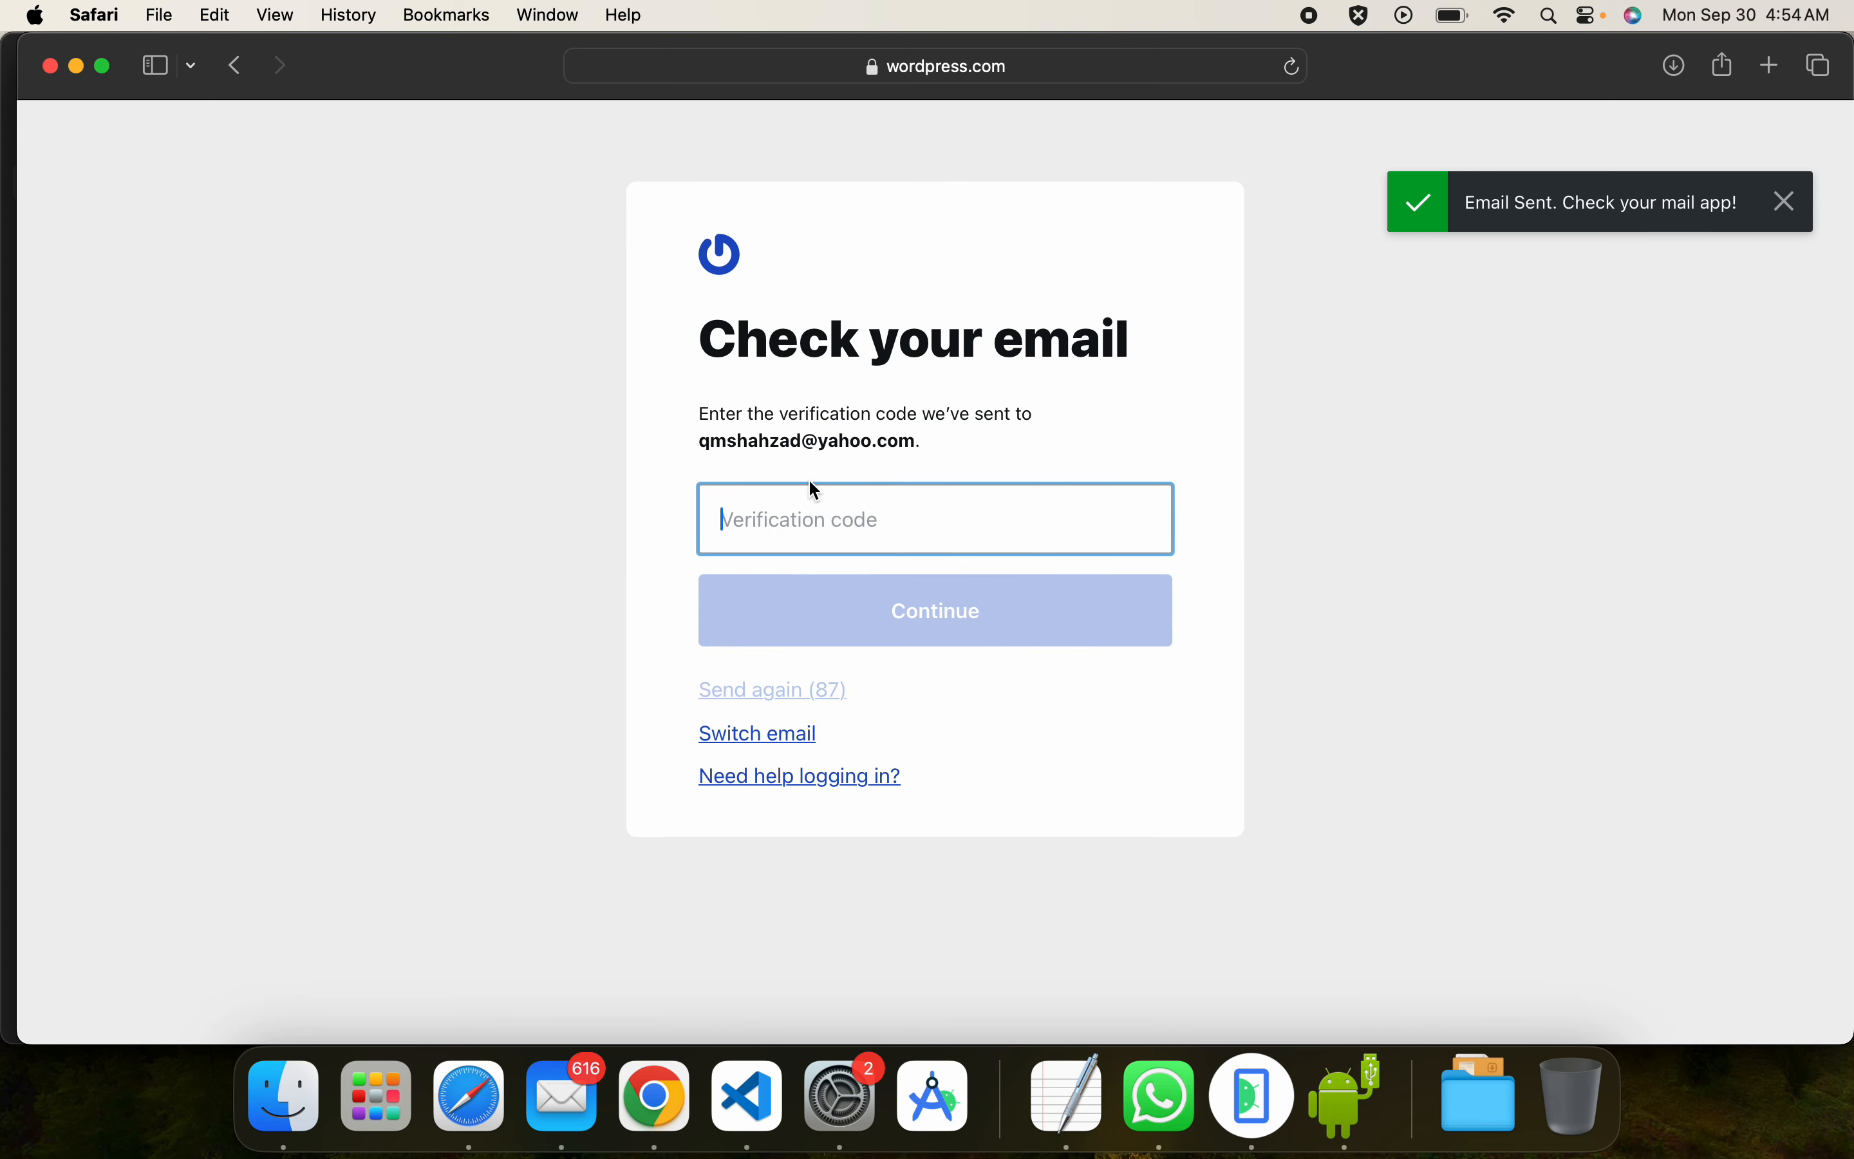
Open Mail and check the Yahoo inbox for the Gravatar verification code e-mail.
left_click(563, 1098)
left_click(183, 184)
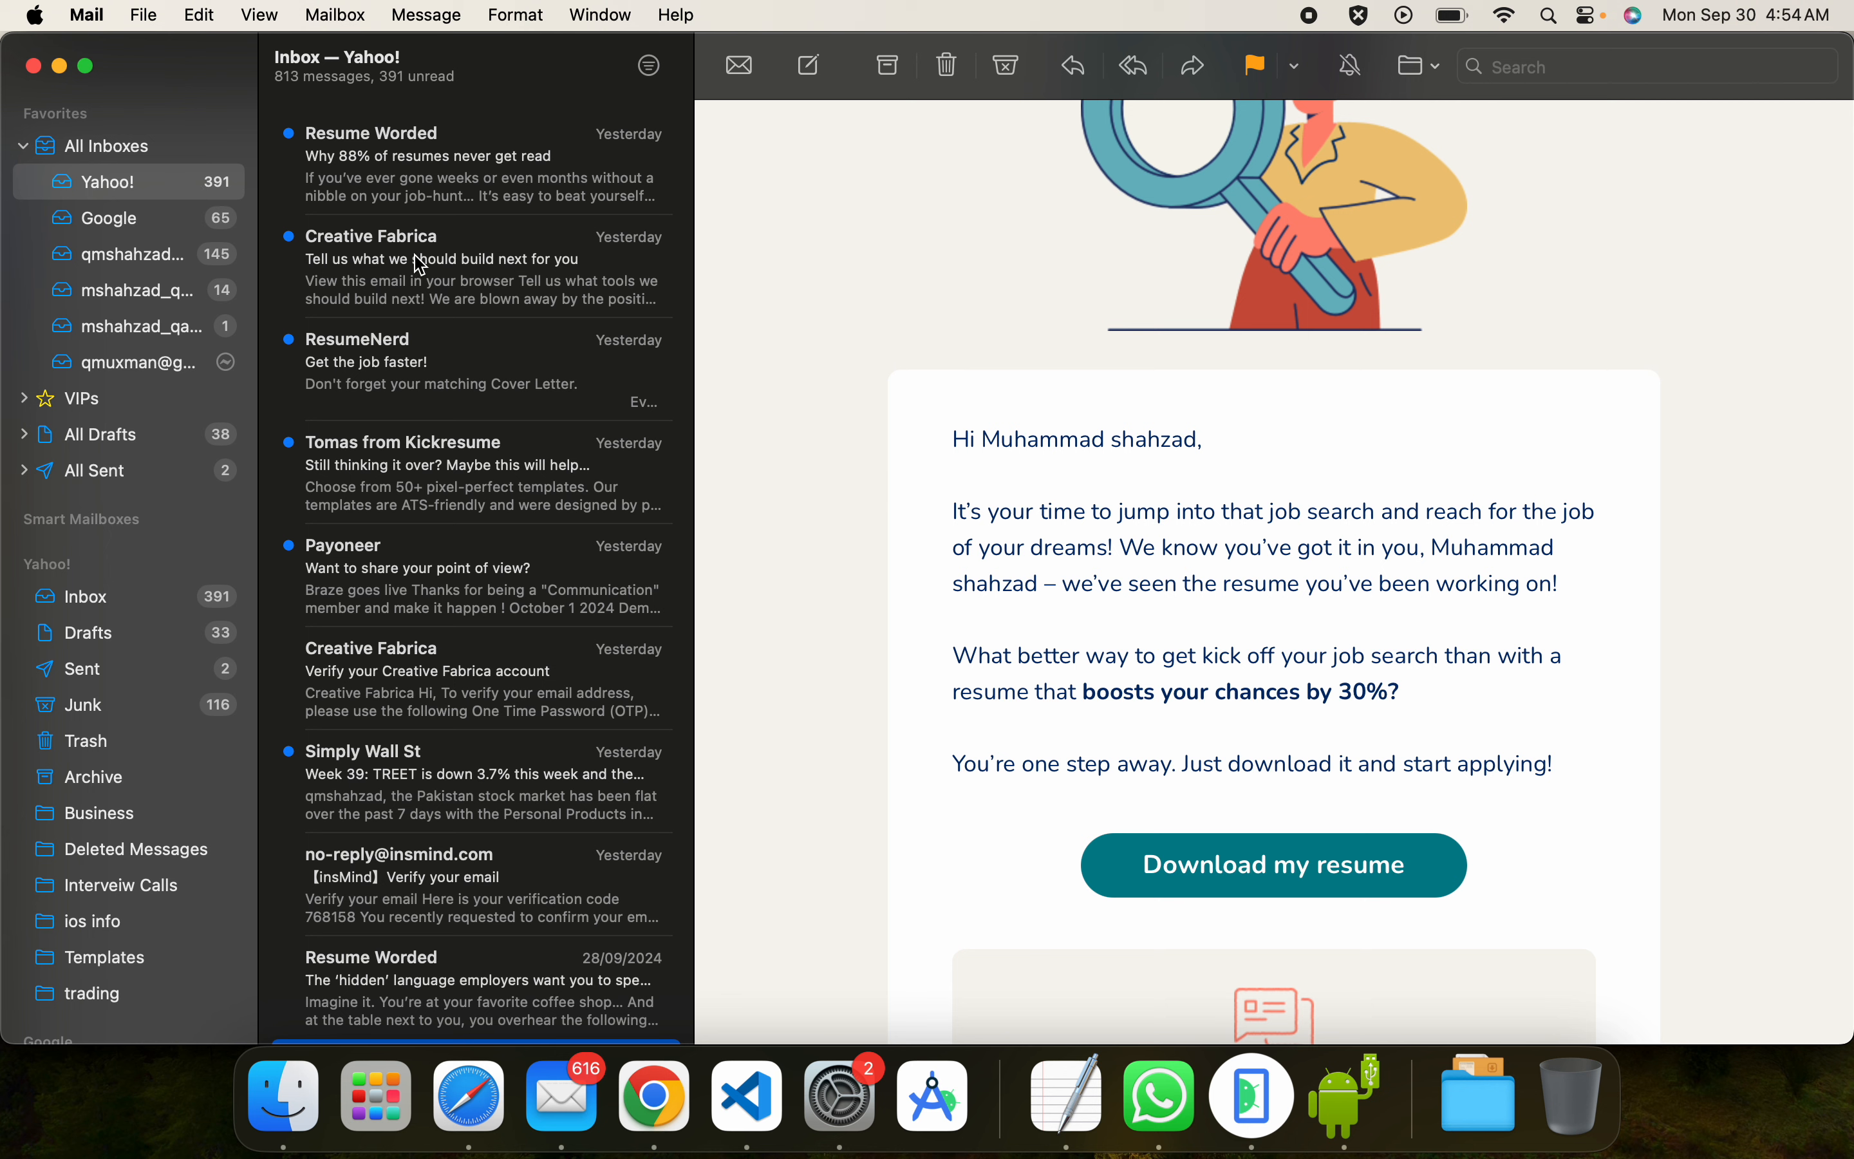
scroll(420, 266, "up", 3)
left_click(753, 71)
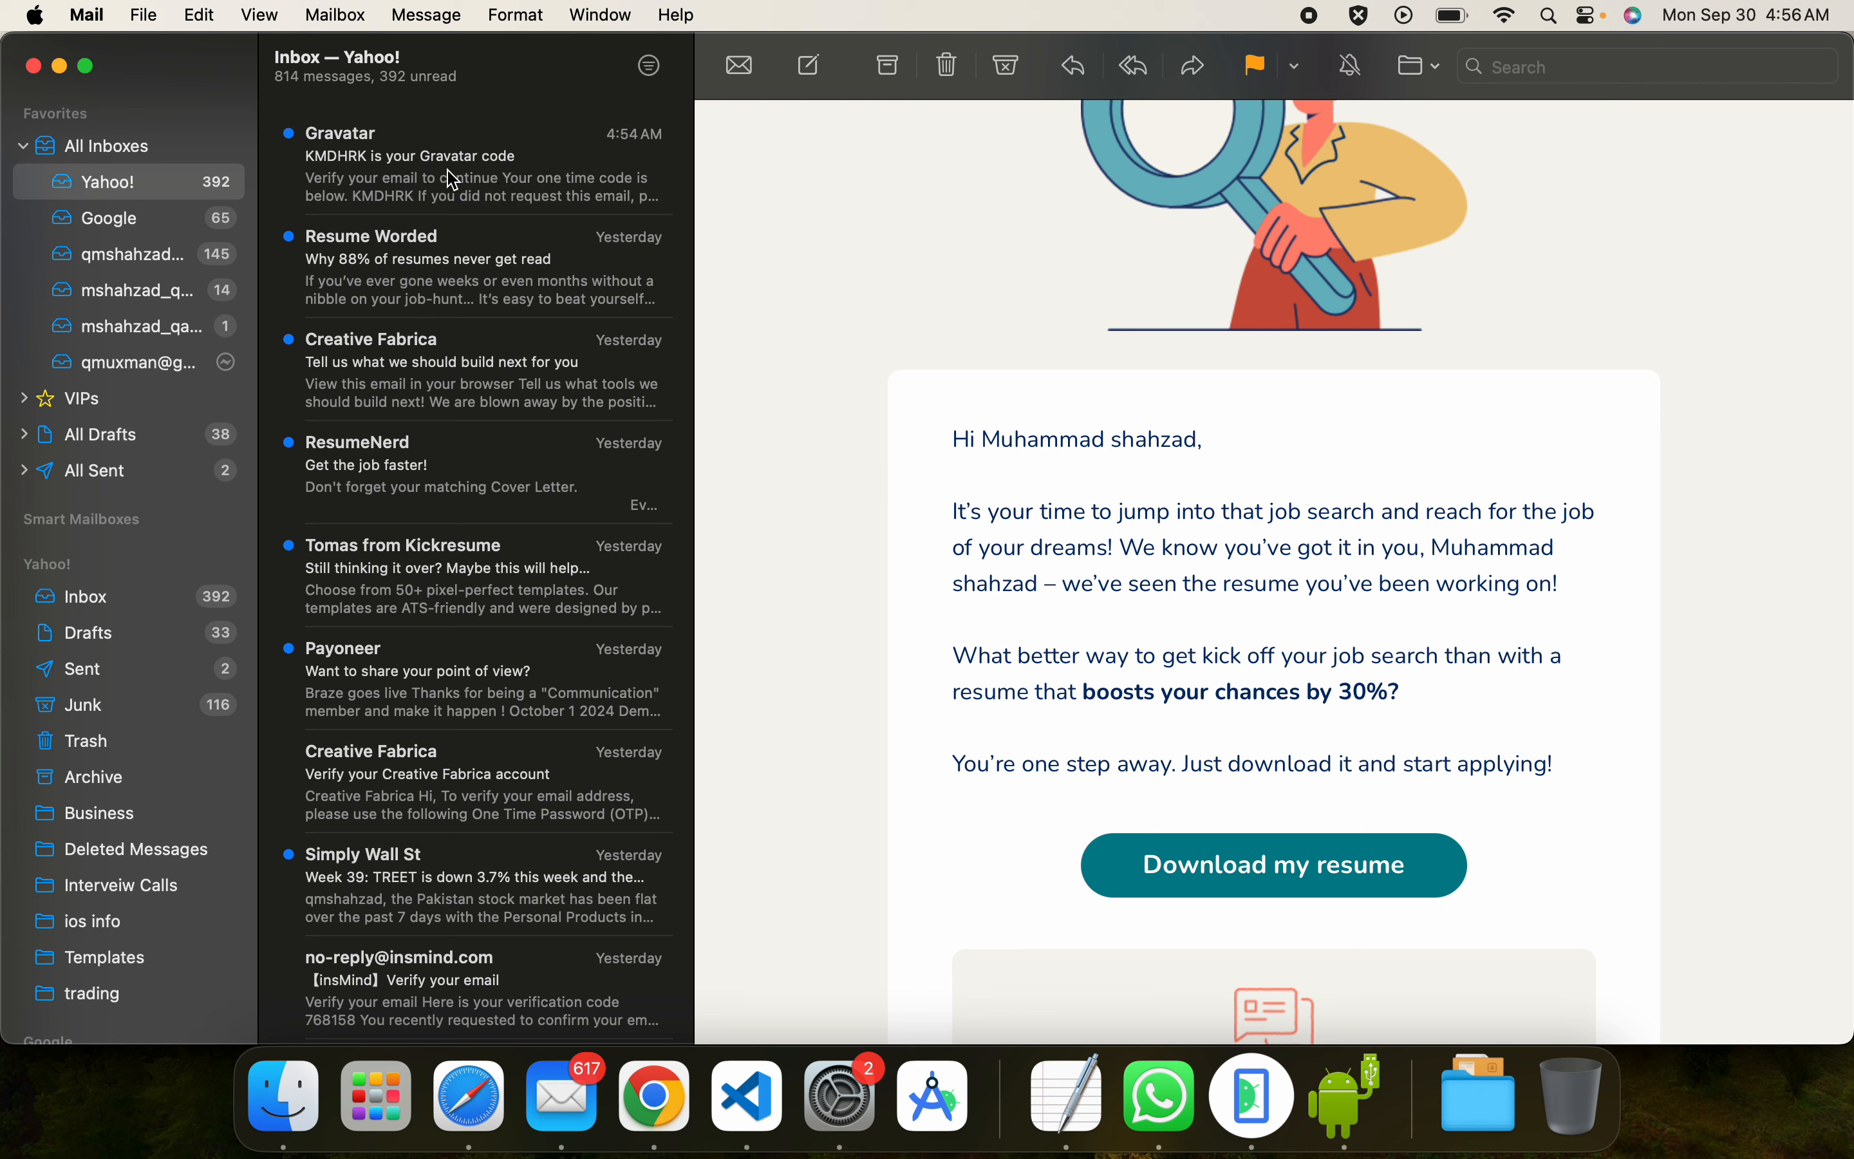
Switch back to Safari, paste the Gravatar verification code and continue.
left_click(469, 1095)
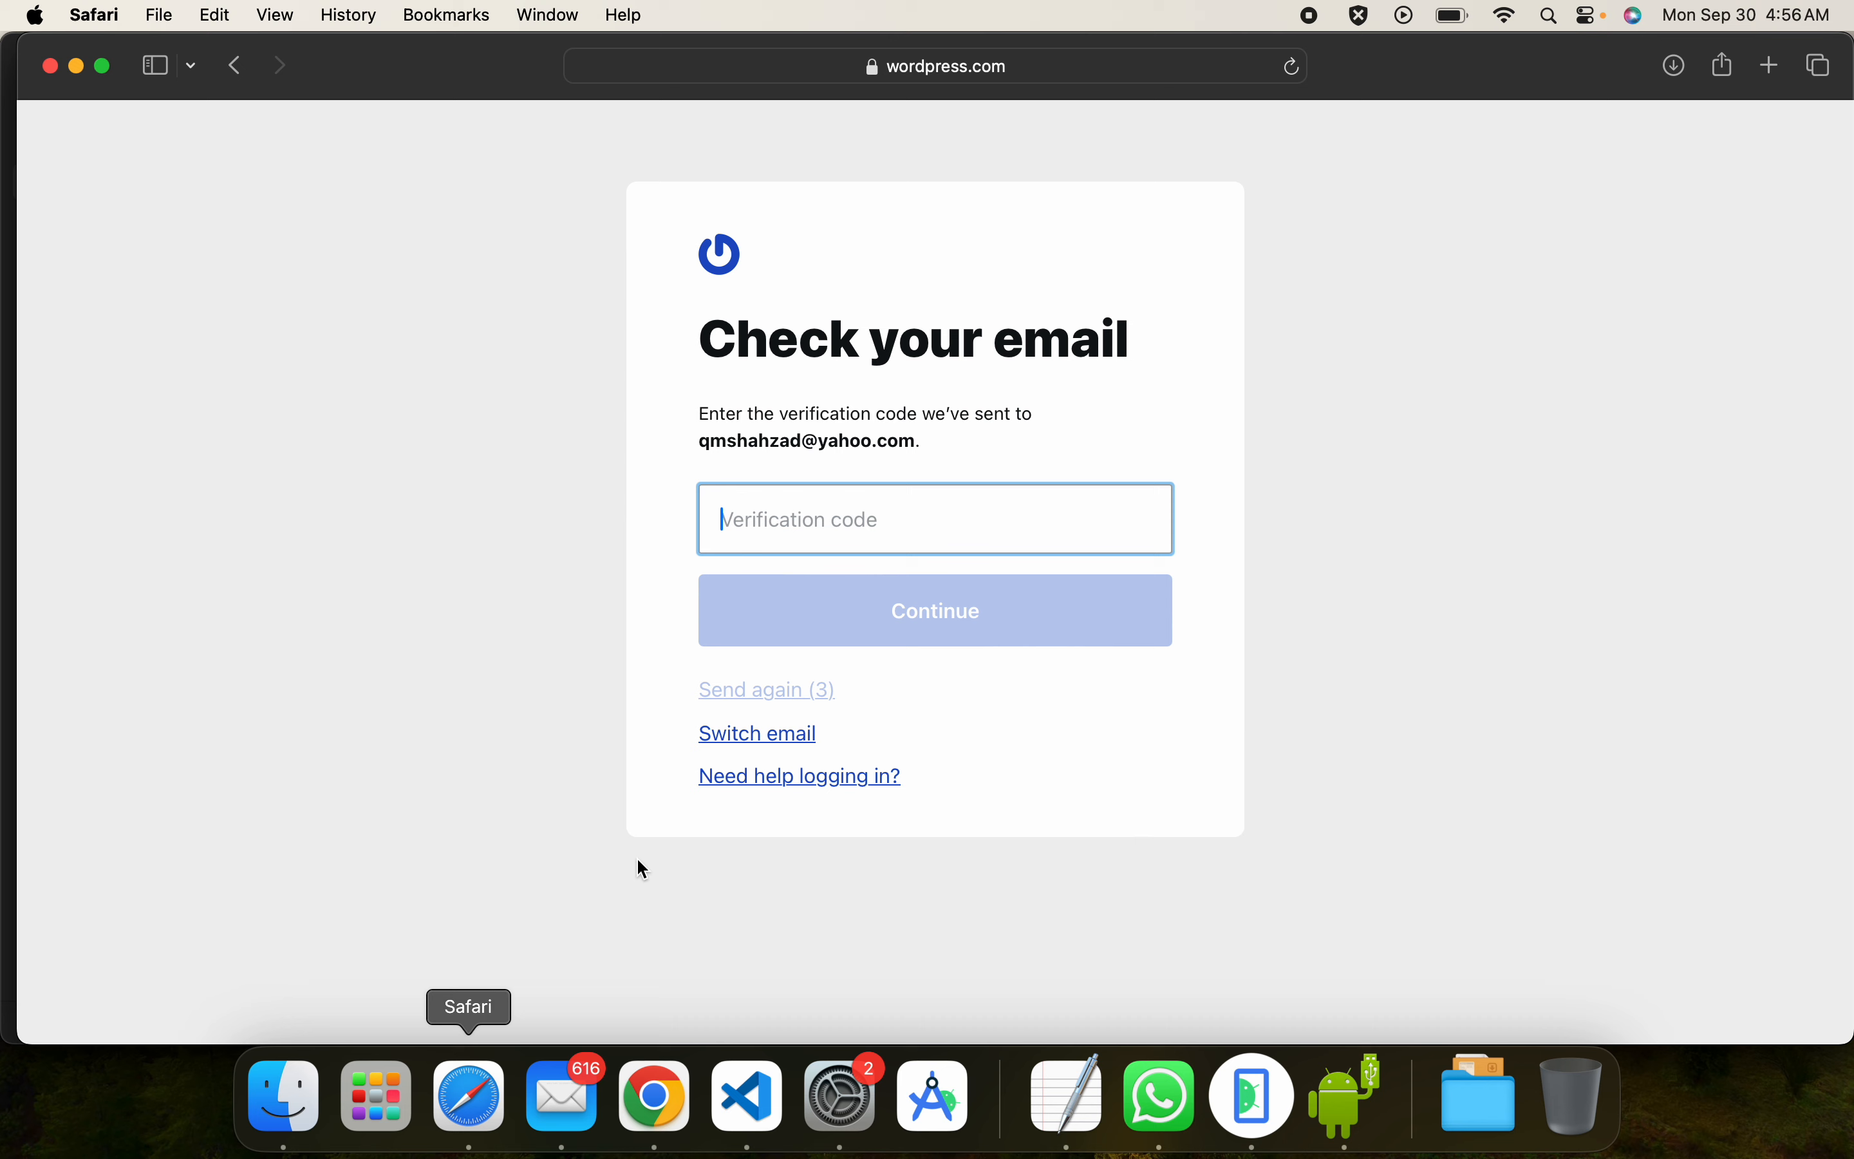
left_click(951, 613)
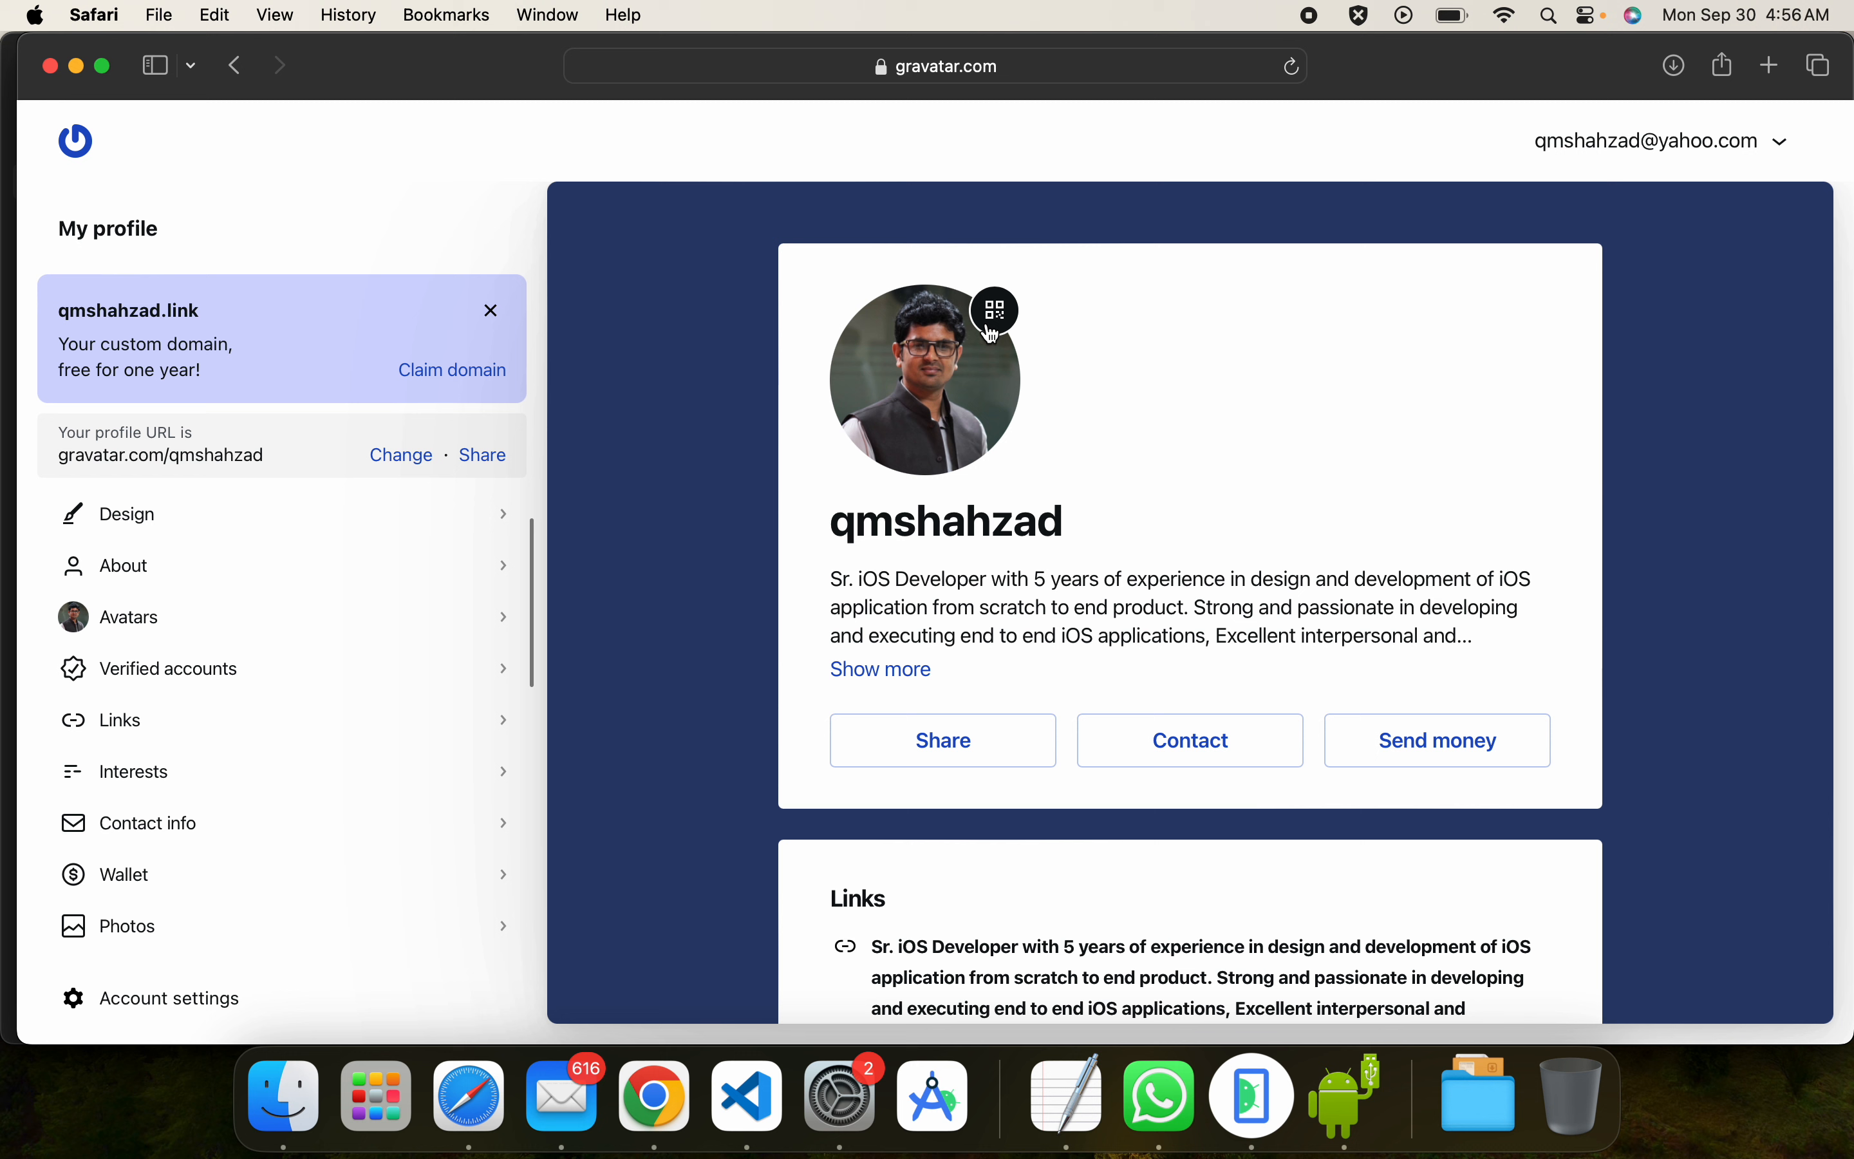
Preview the avatar's QR code and scroll through the profile cards to examine them.
left_click(1008, 322)
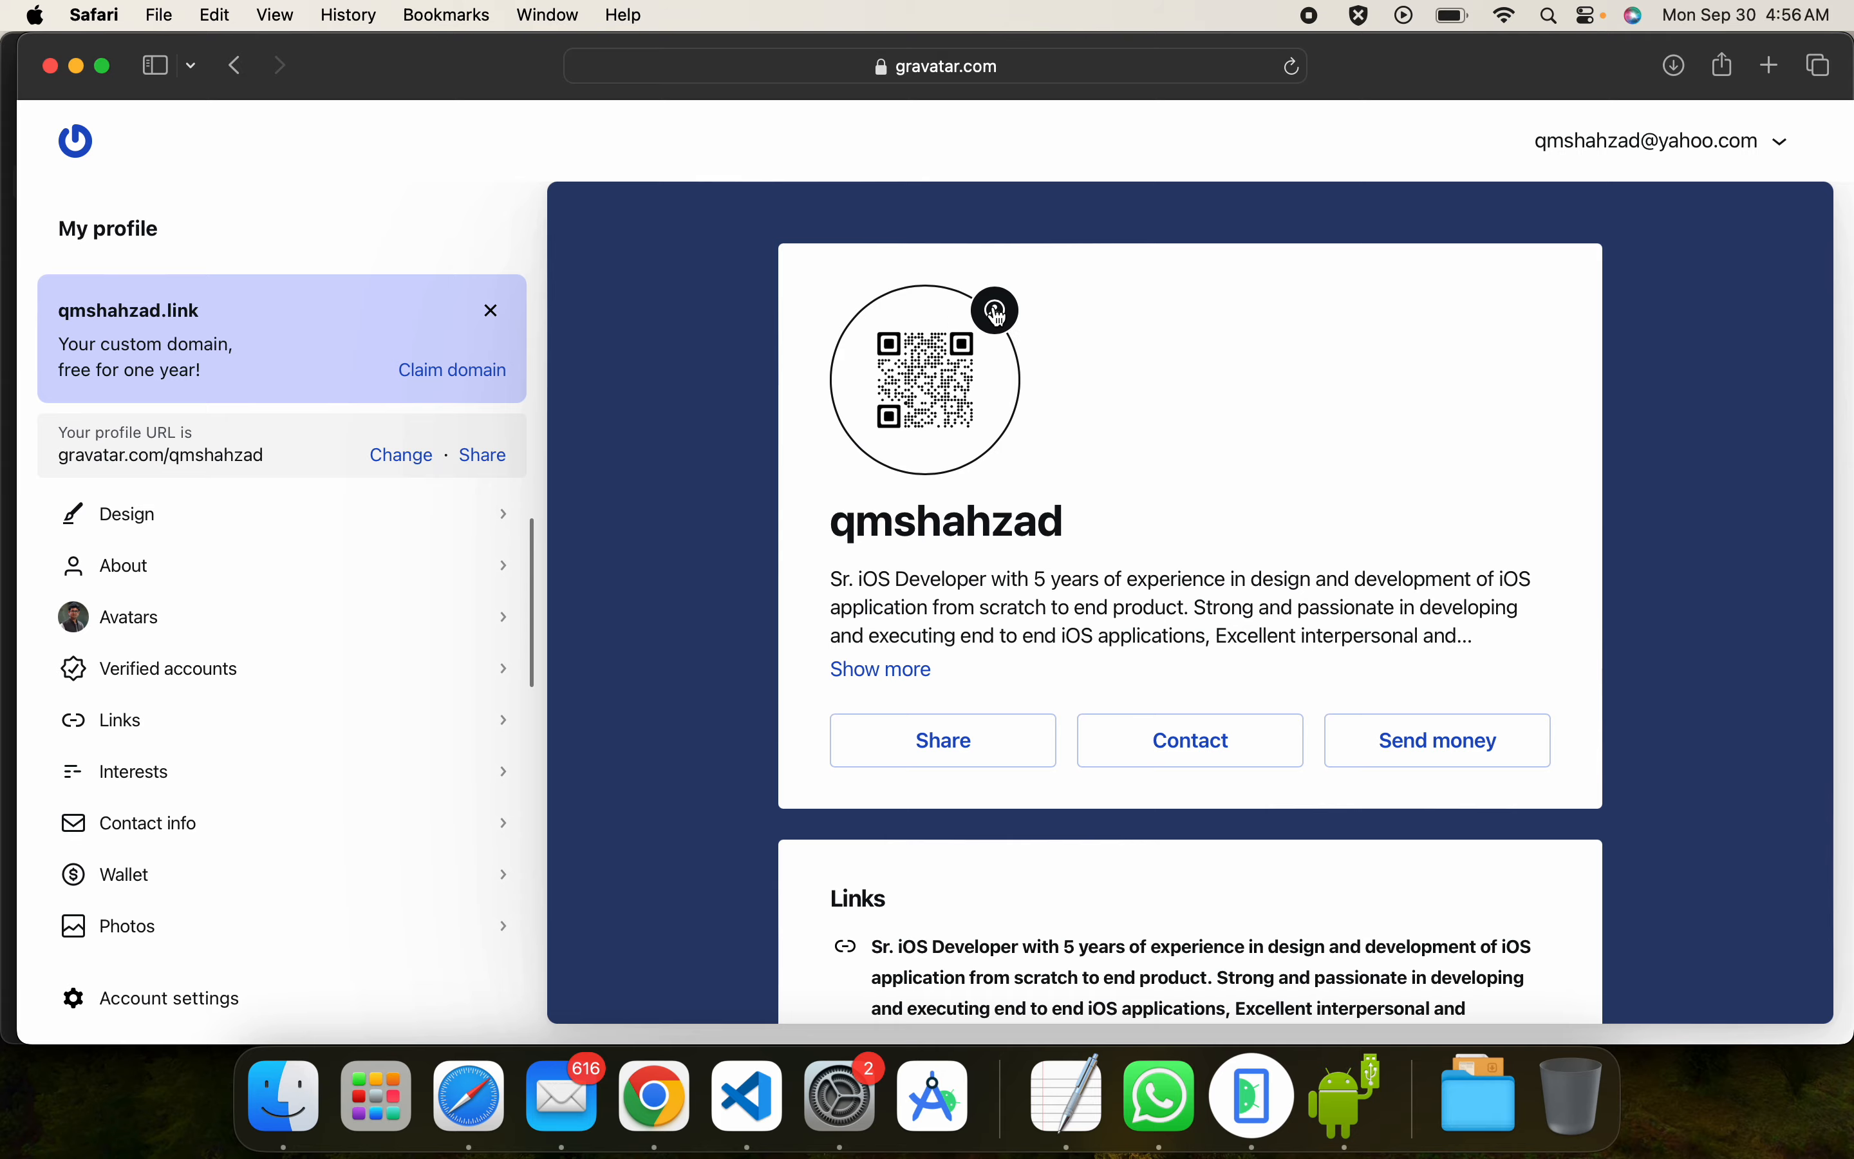
left_click(997, 313)
scroll(1006, 568, "down", 10)
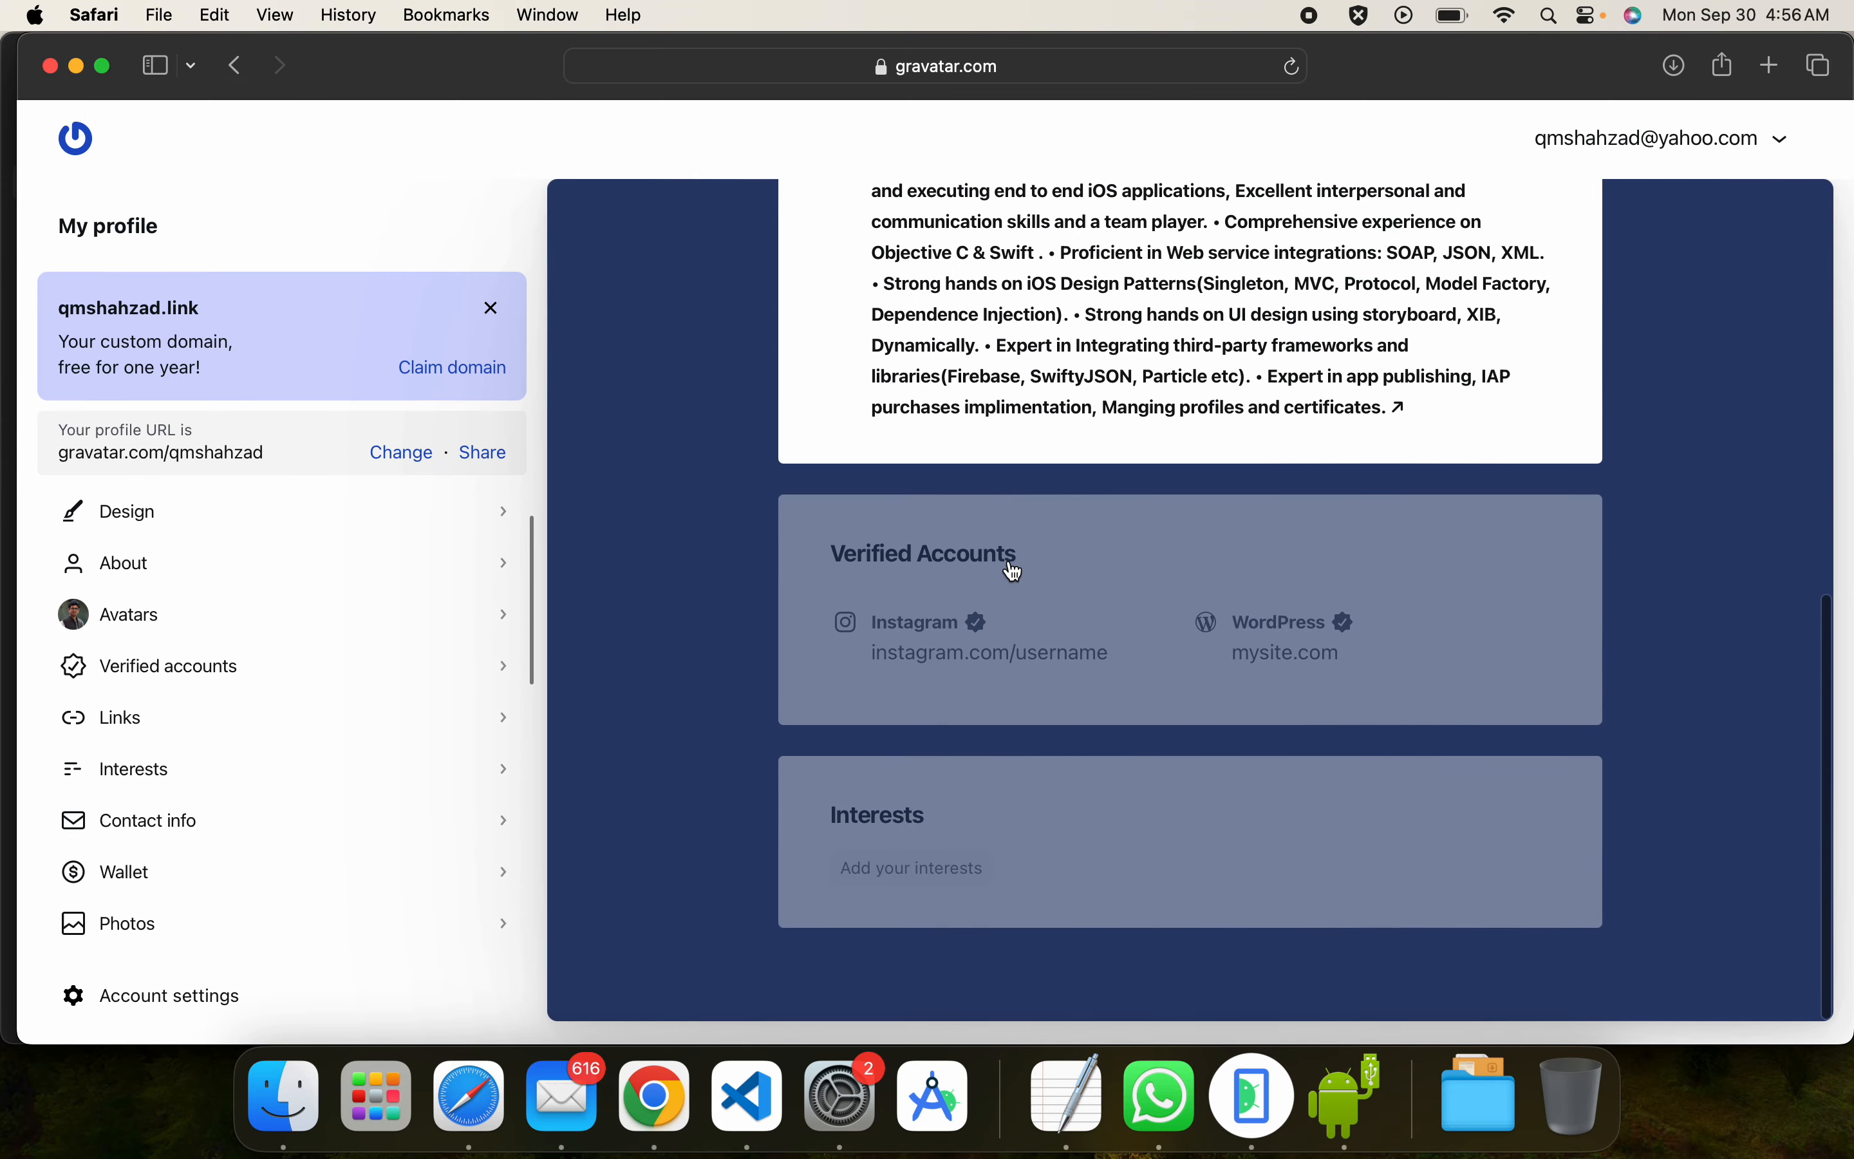
scroll(1012, 571, "up", 10)
scroll(1012, 571, "down", 10)
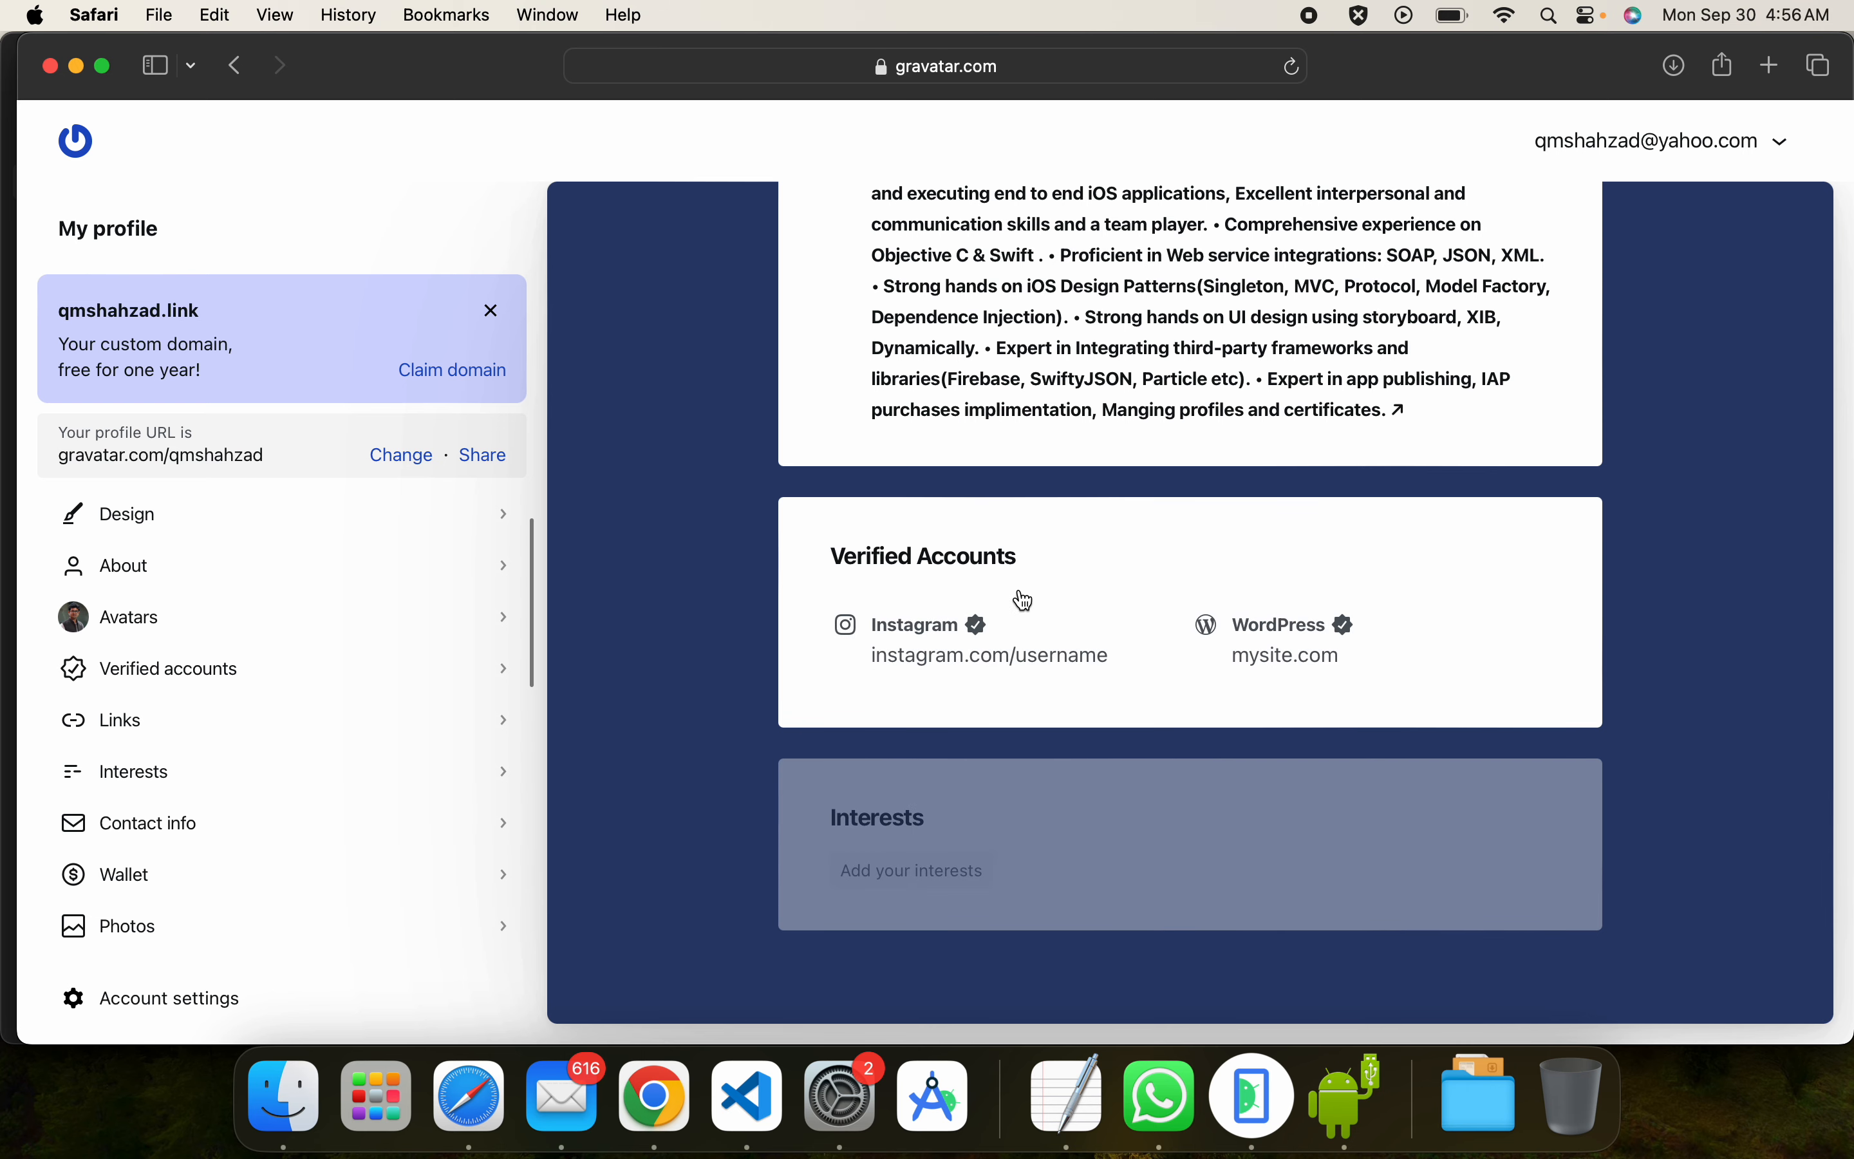
left_click(192, 720)
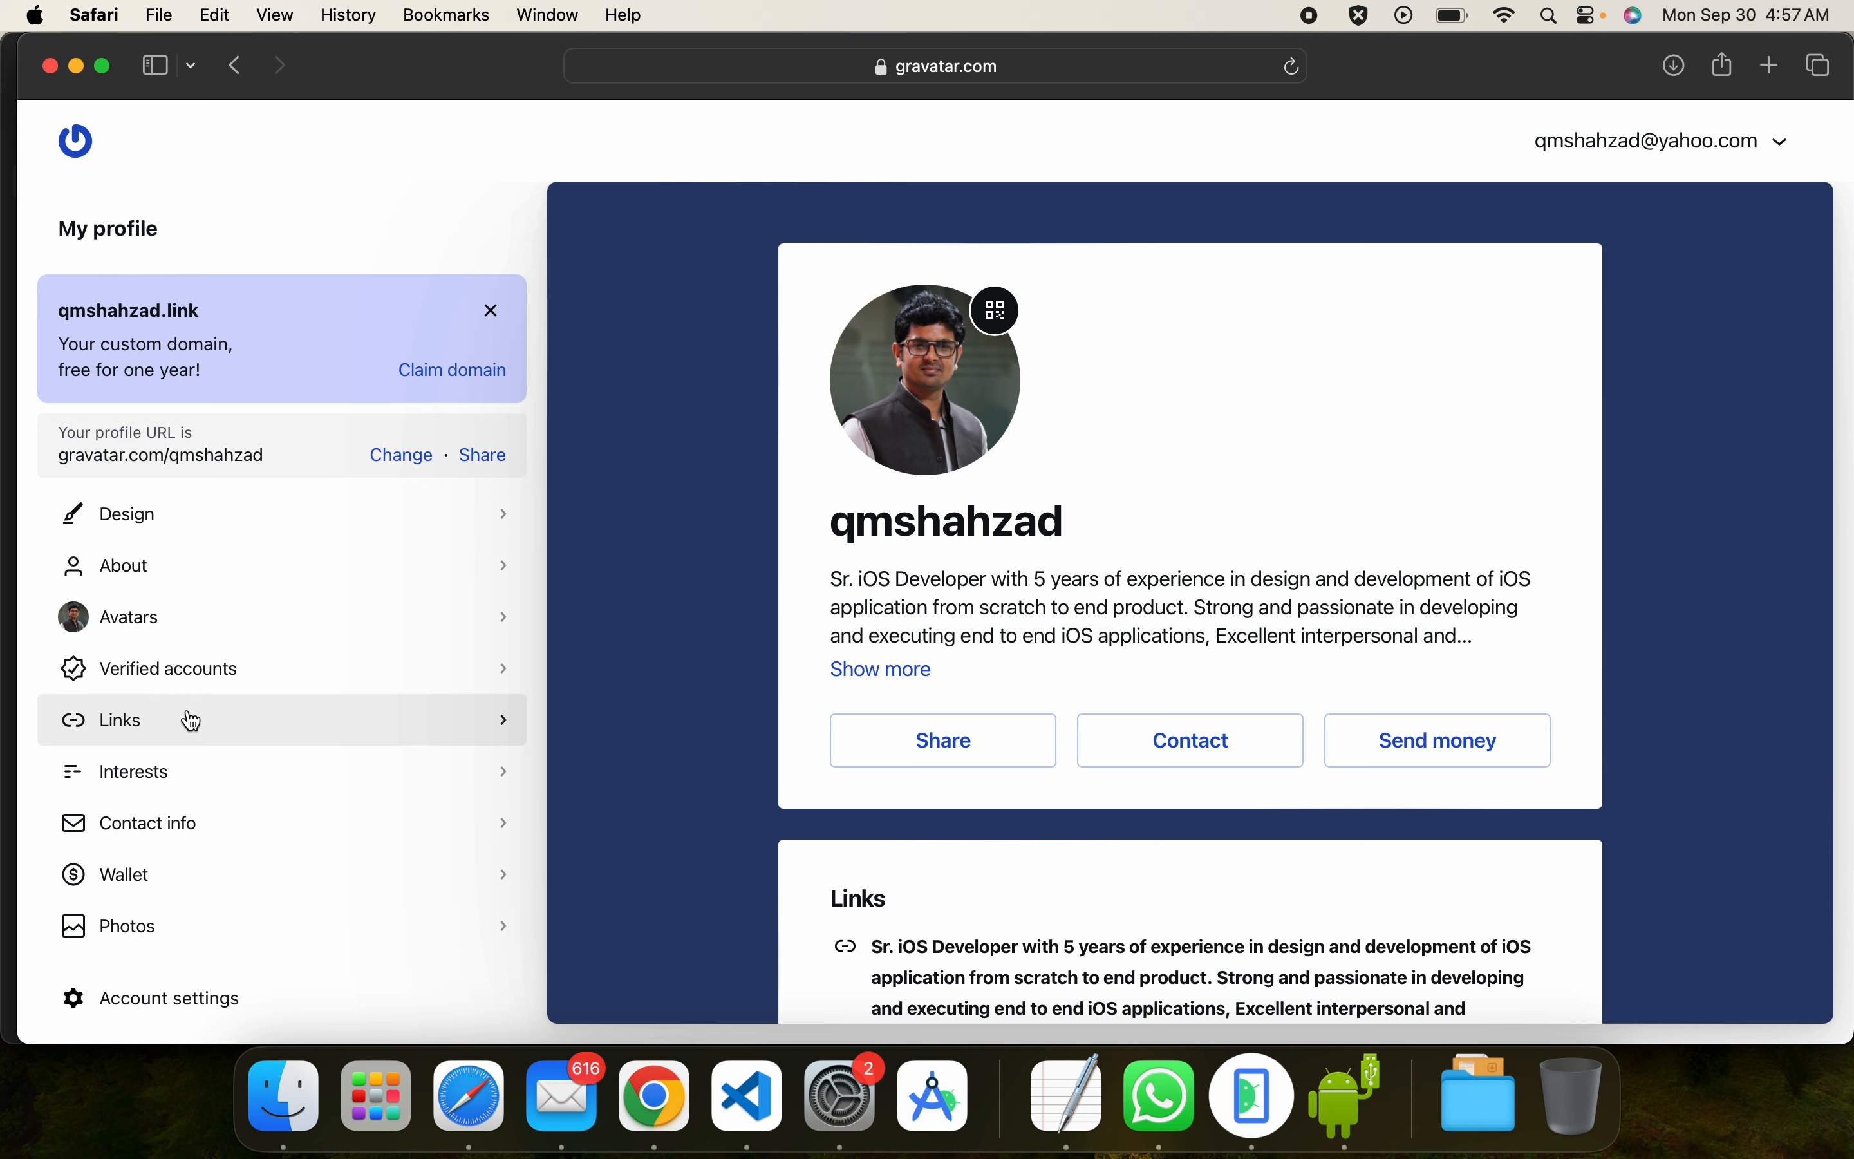
scroll(192, 720, "up", 1)
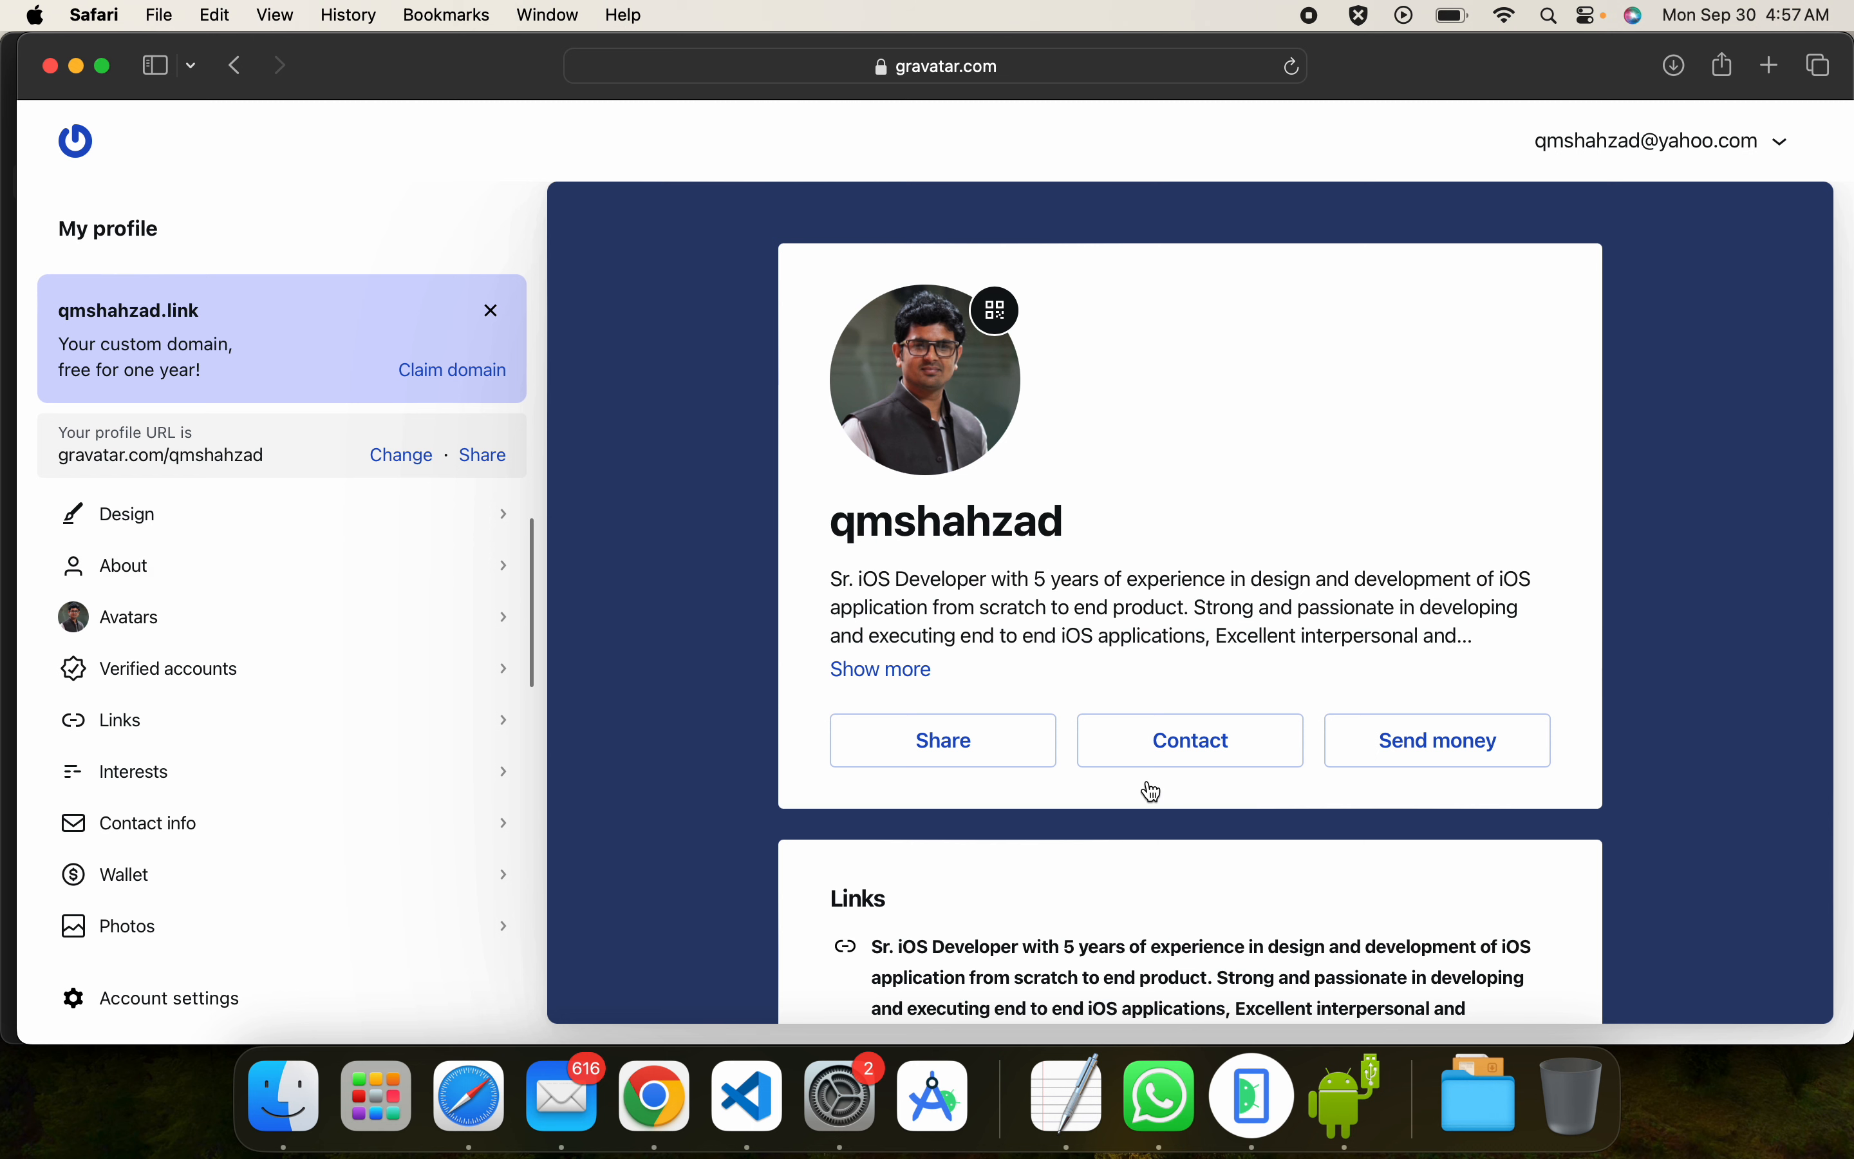
scroll(1081, 801, "down", 10)
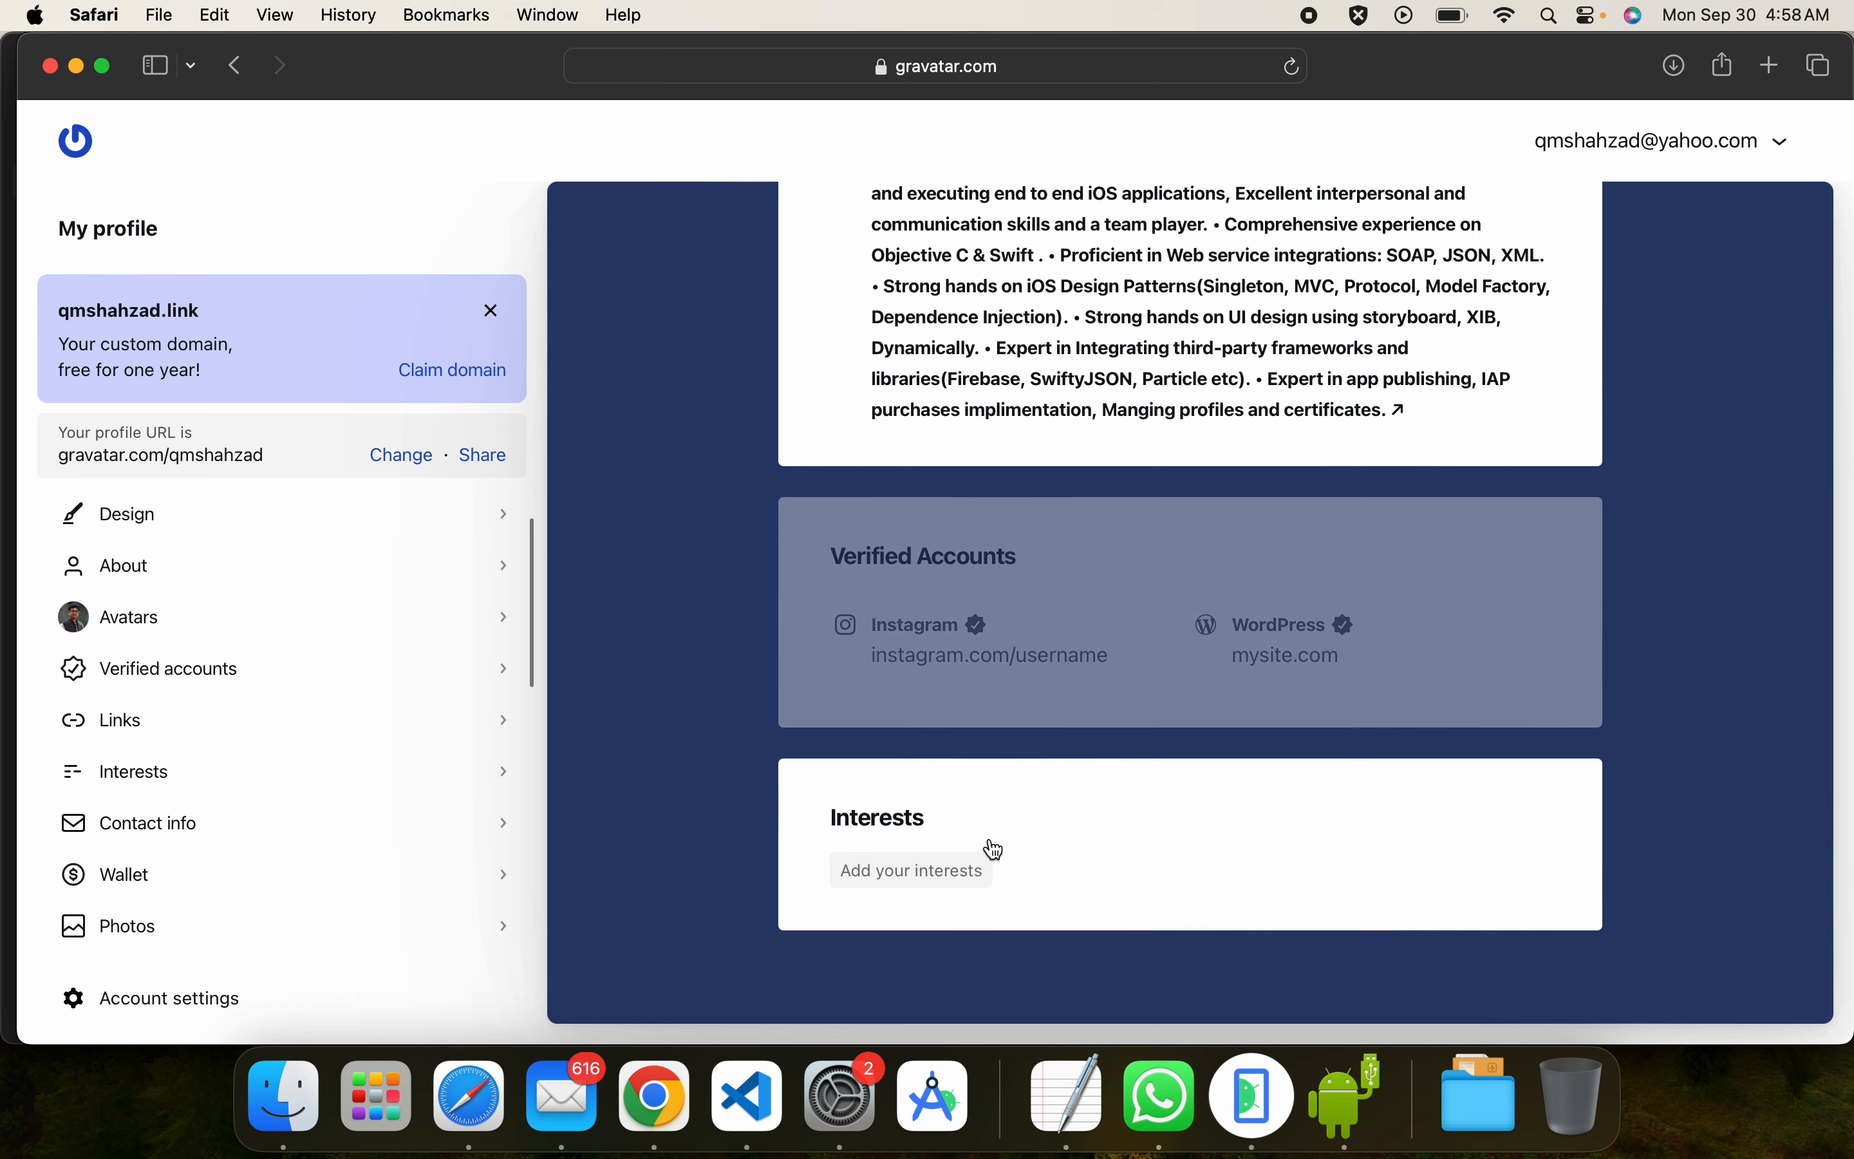
scroll(418, 793, "down", 1)
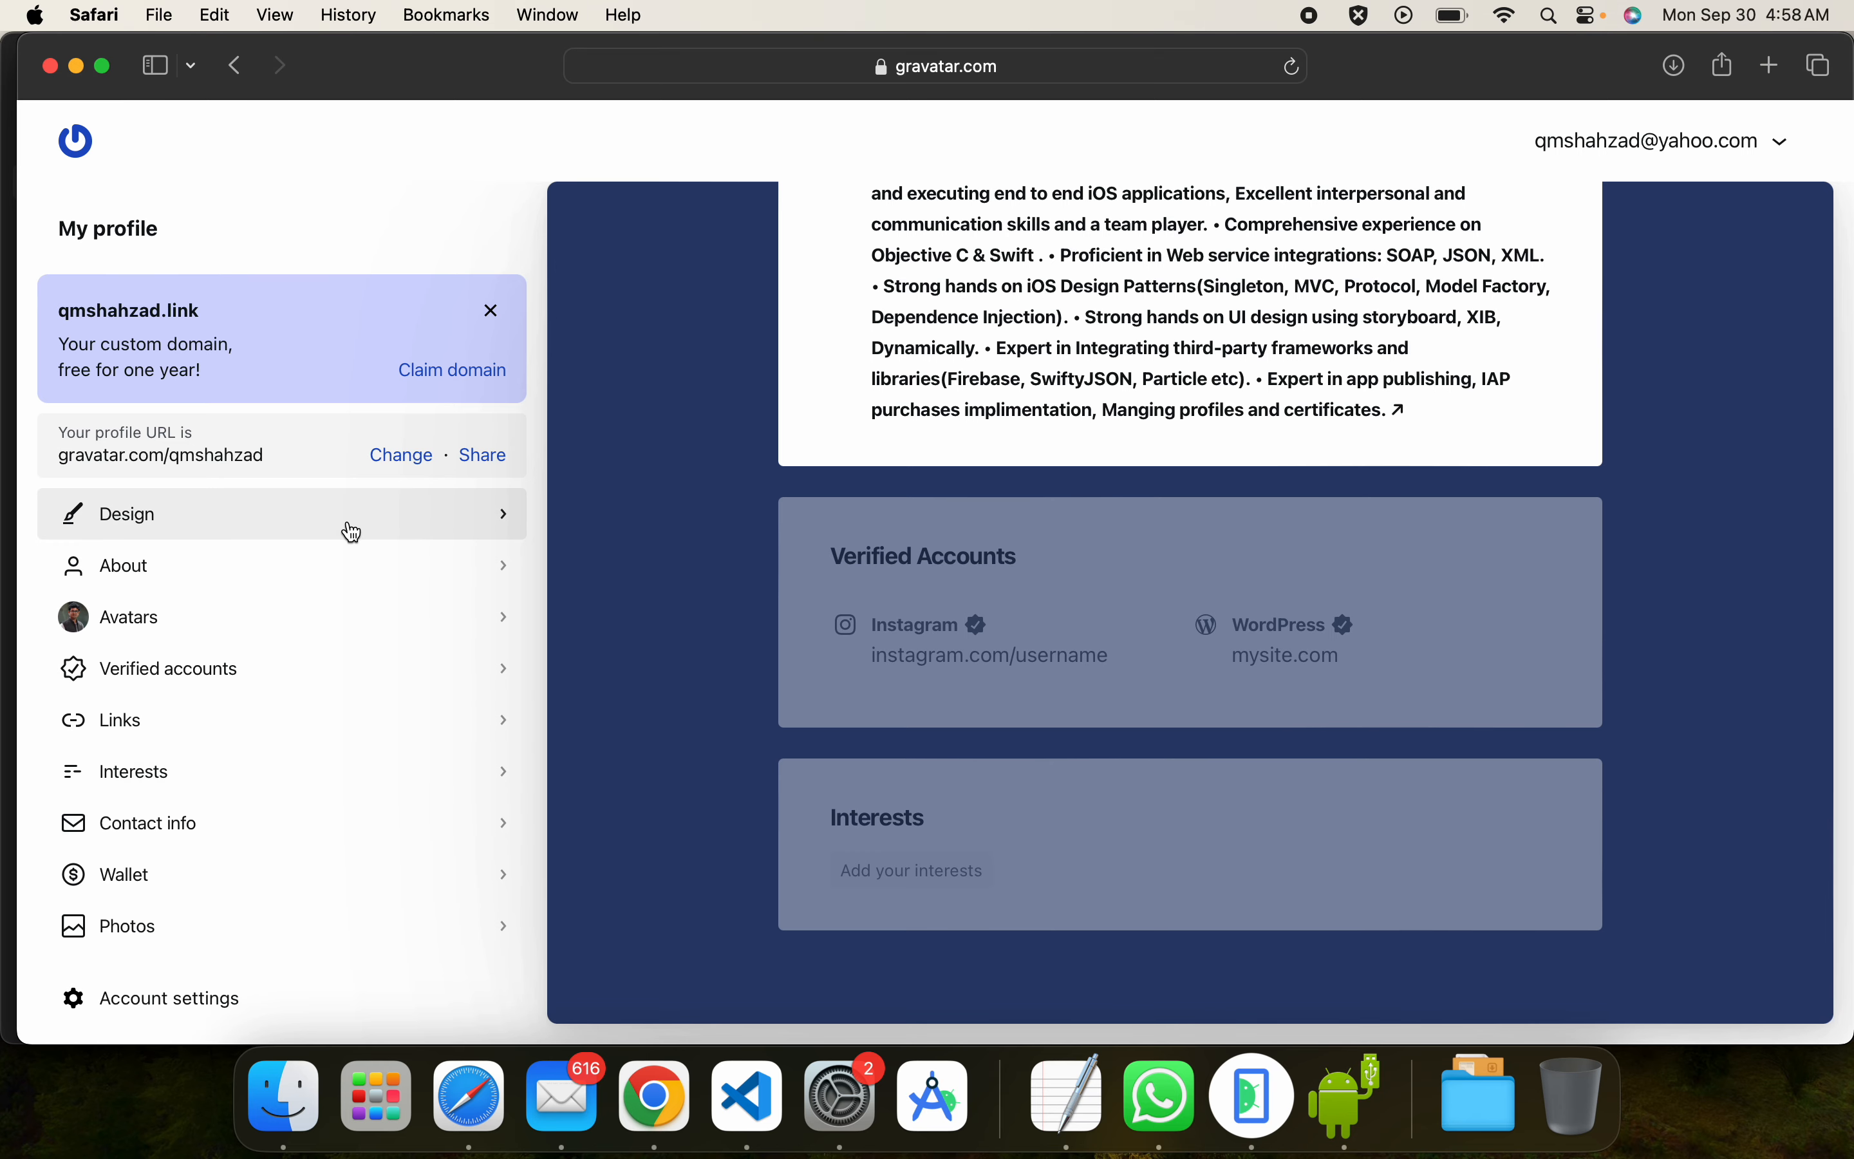
Open the Background design settings and set a solid background colour of #83611f with the colour picker.
left_click(352, 532)
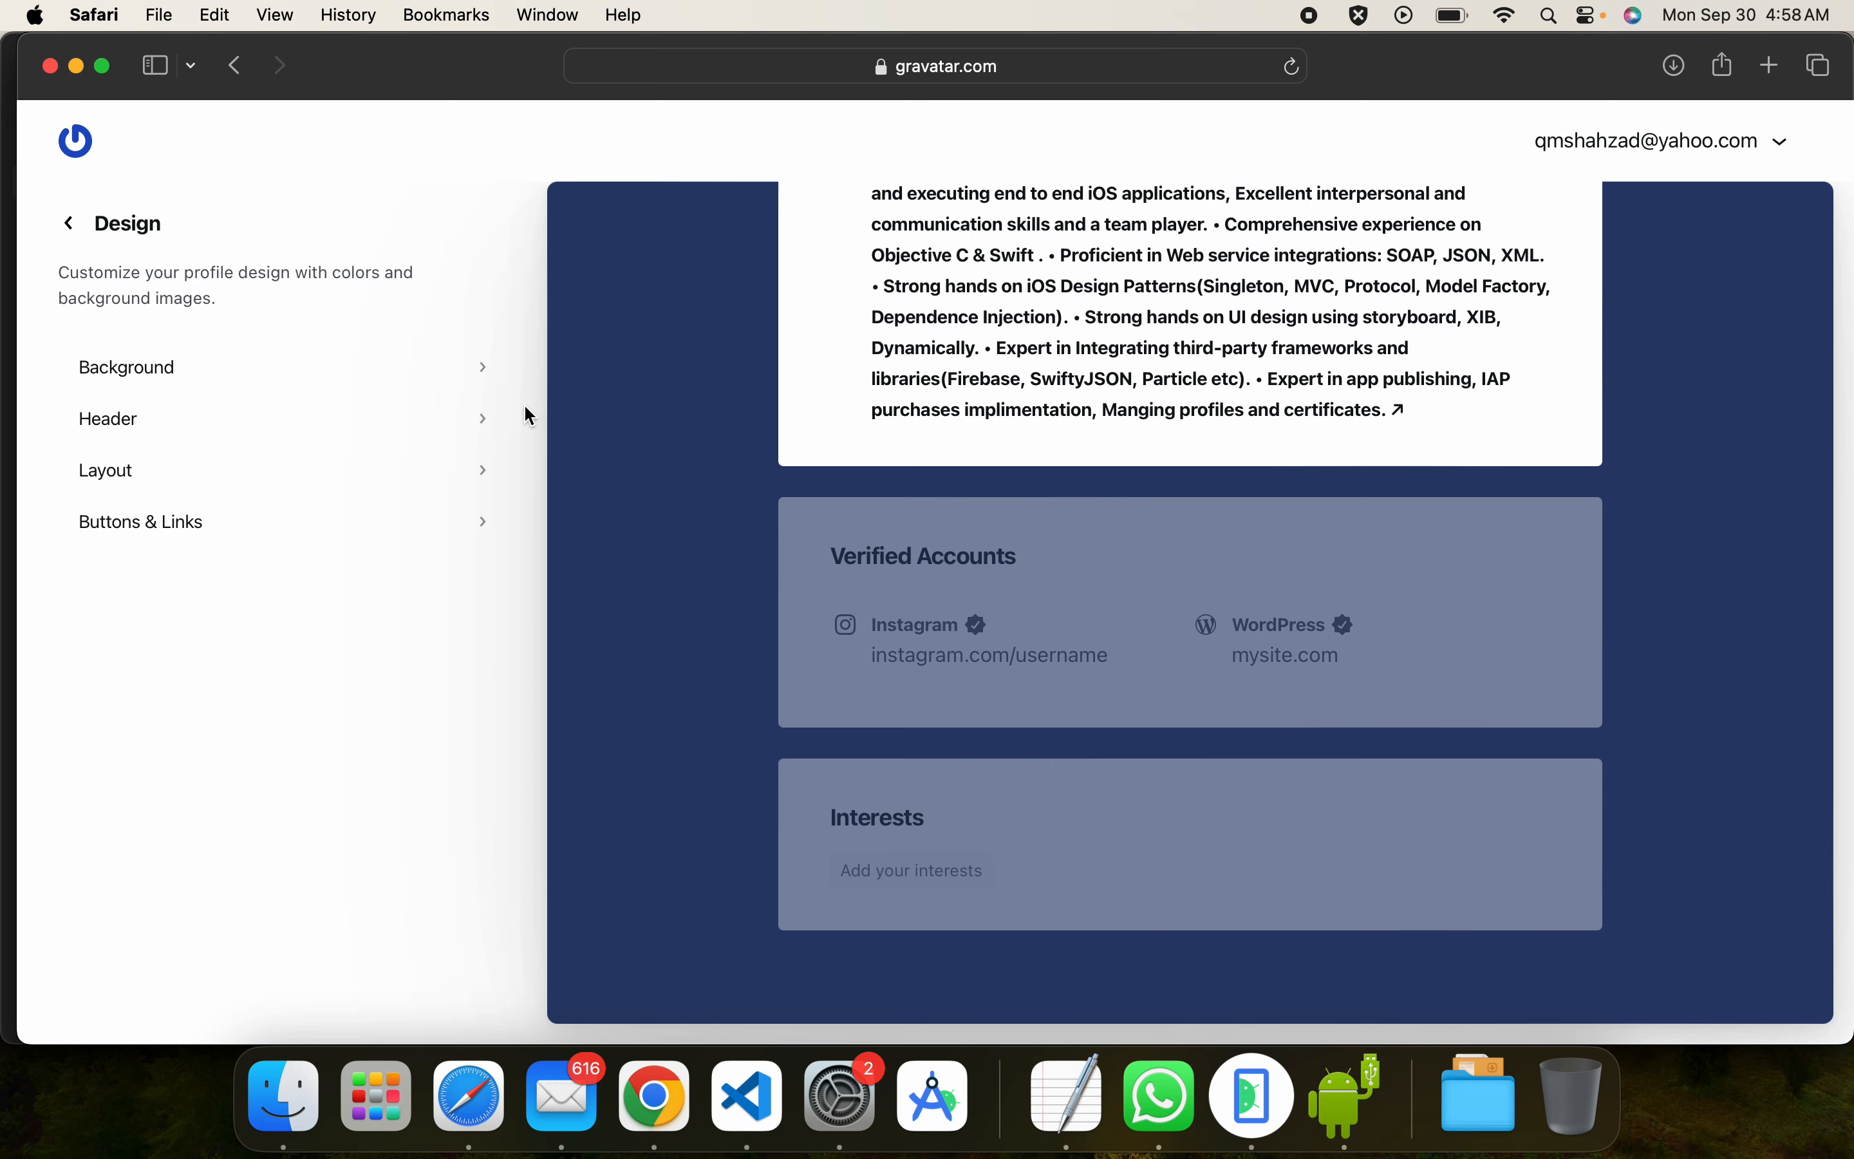
scroll(674, 469, "up", 15)
left_click(383, 367)
left_click(396, 475)
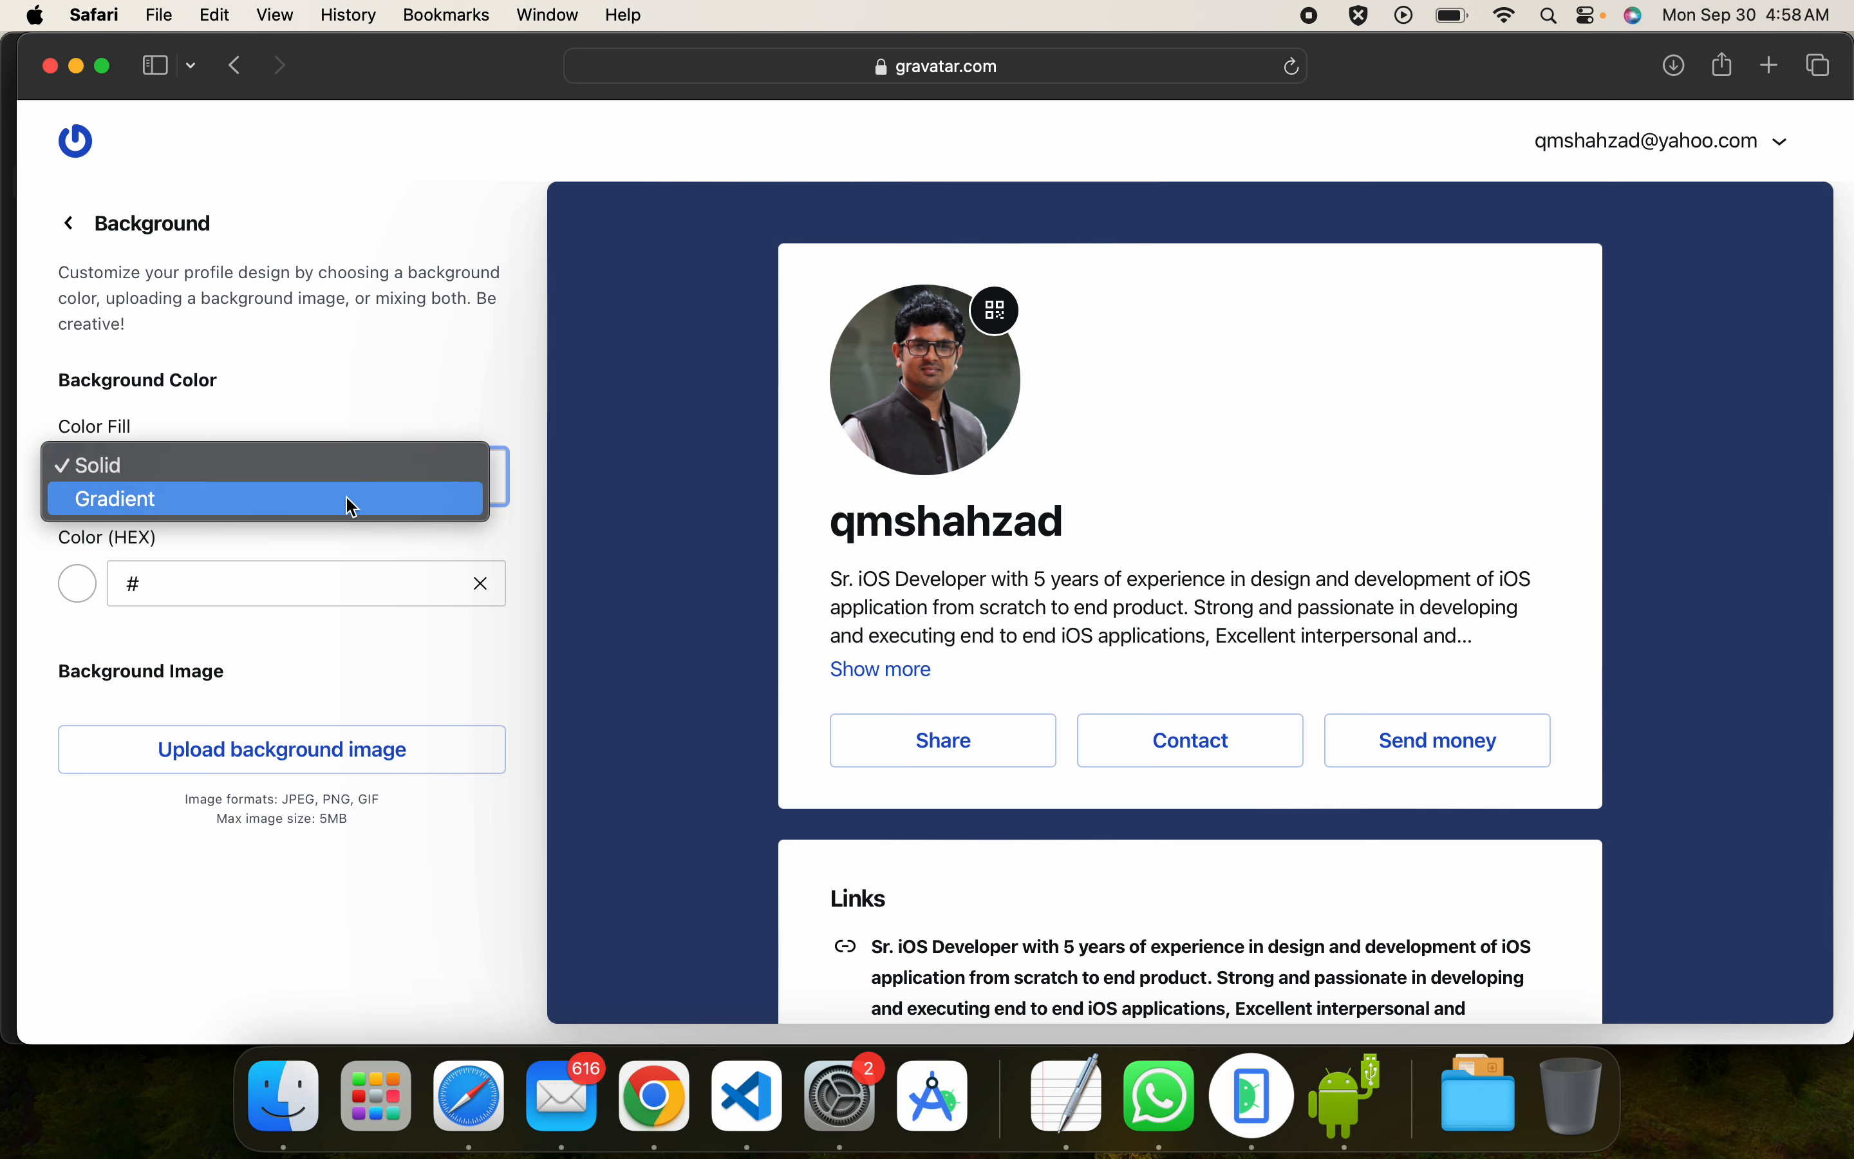
left_click(441, 361)
left_click(76, 584)
left_click_drag(128, 811, 118, 747)
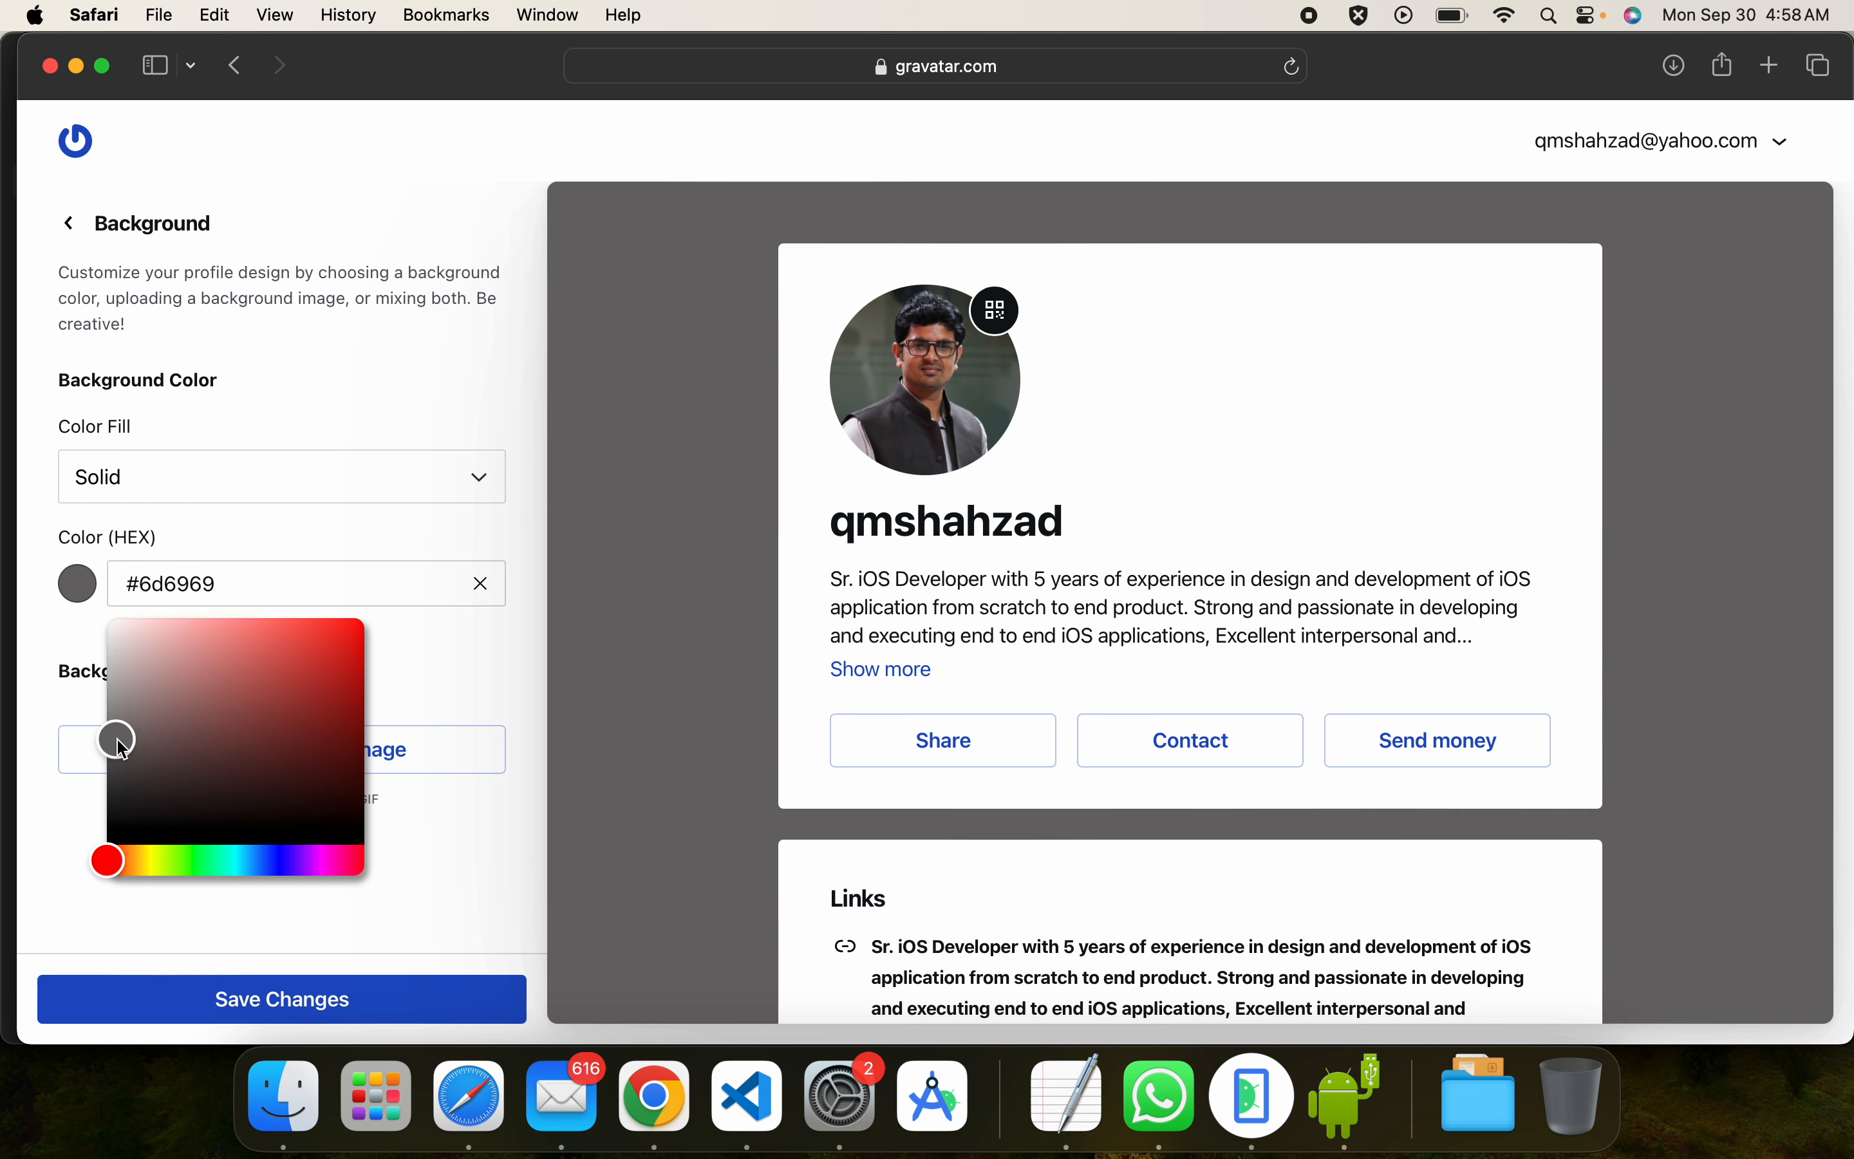
left_click(132, 801)
left_click(135, 854)
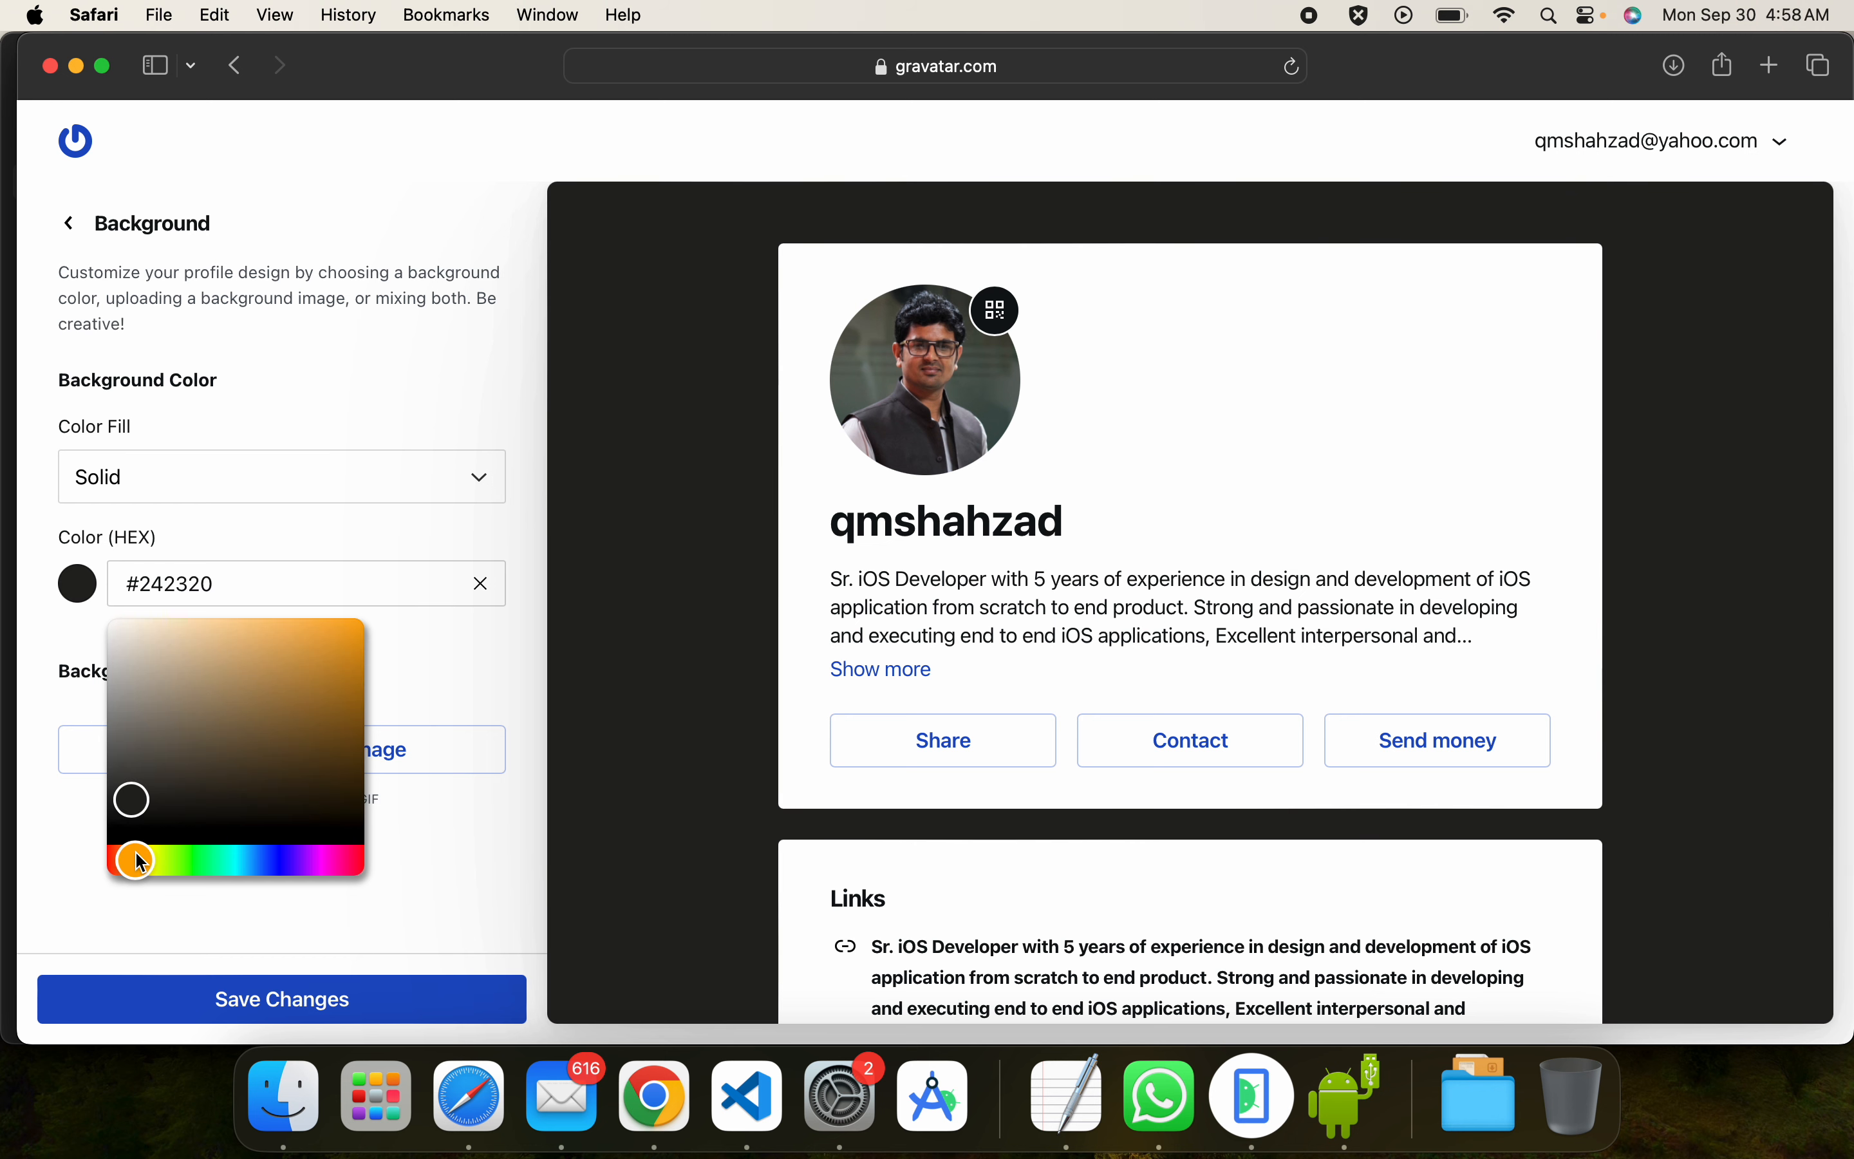
left_click(192, 707)
left_click(215, 744)
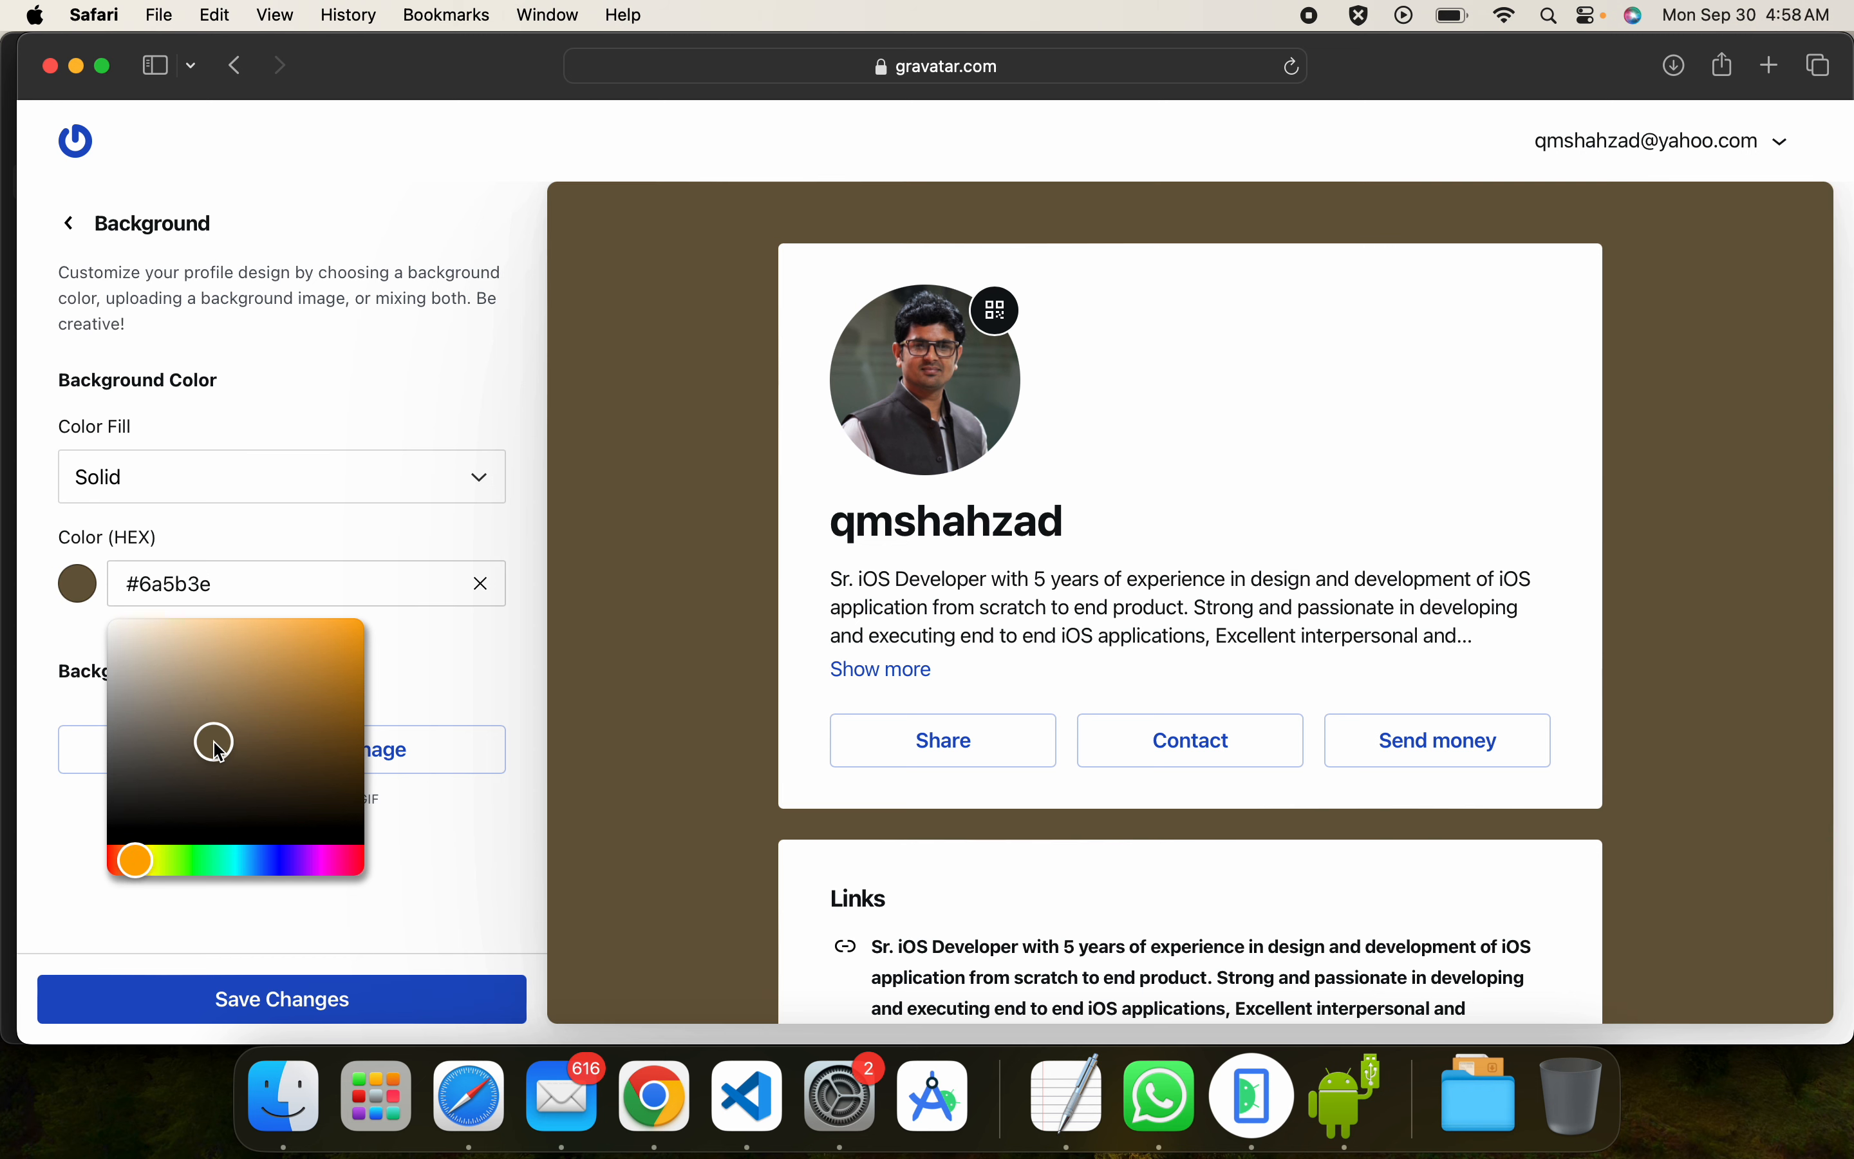
left_click(303, 721)
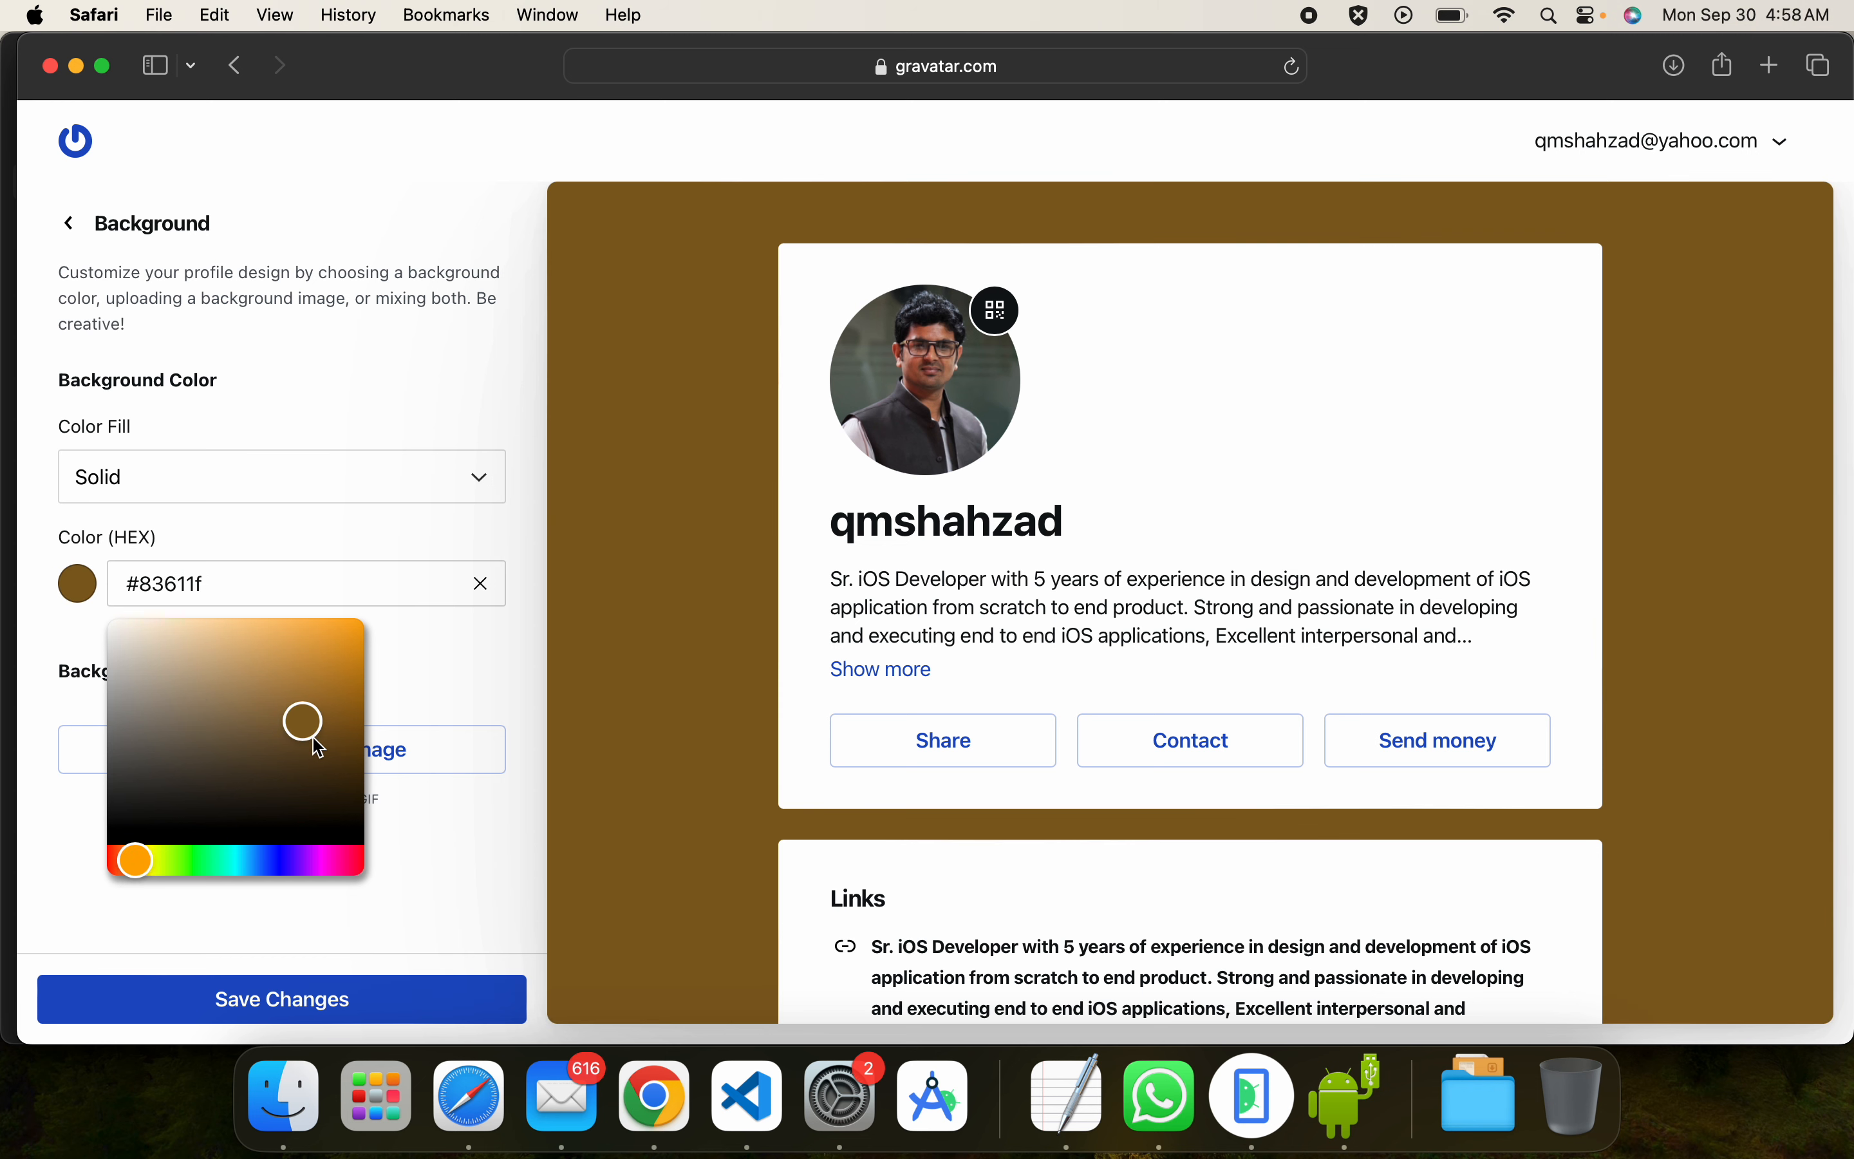
left_click(428, 749)
scroll(896, 697, "down", 5)
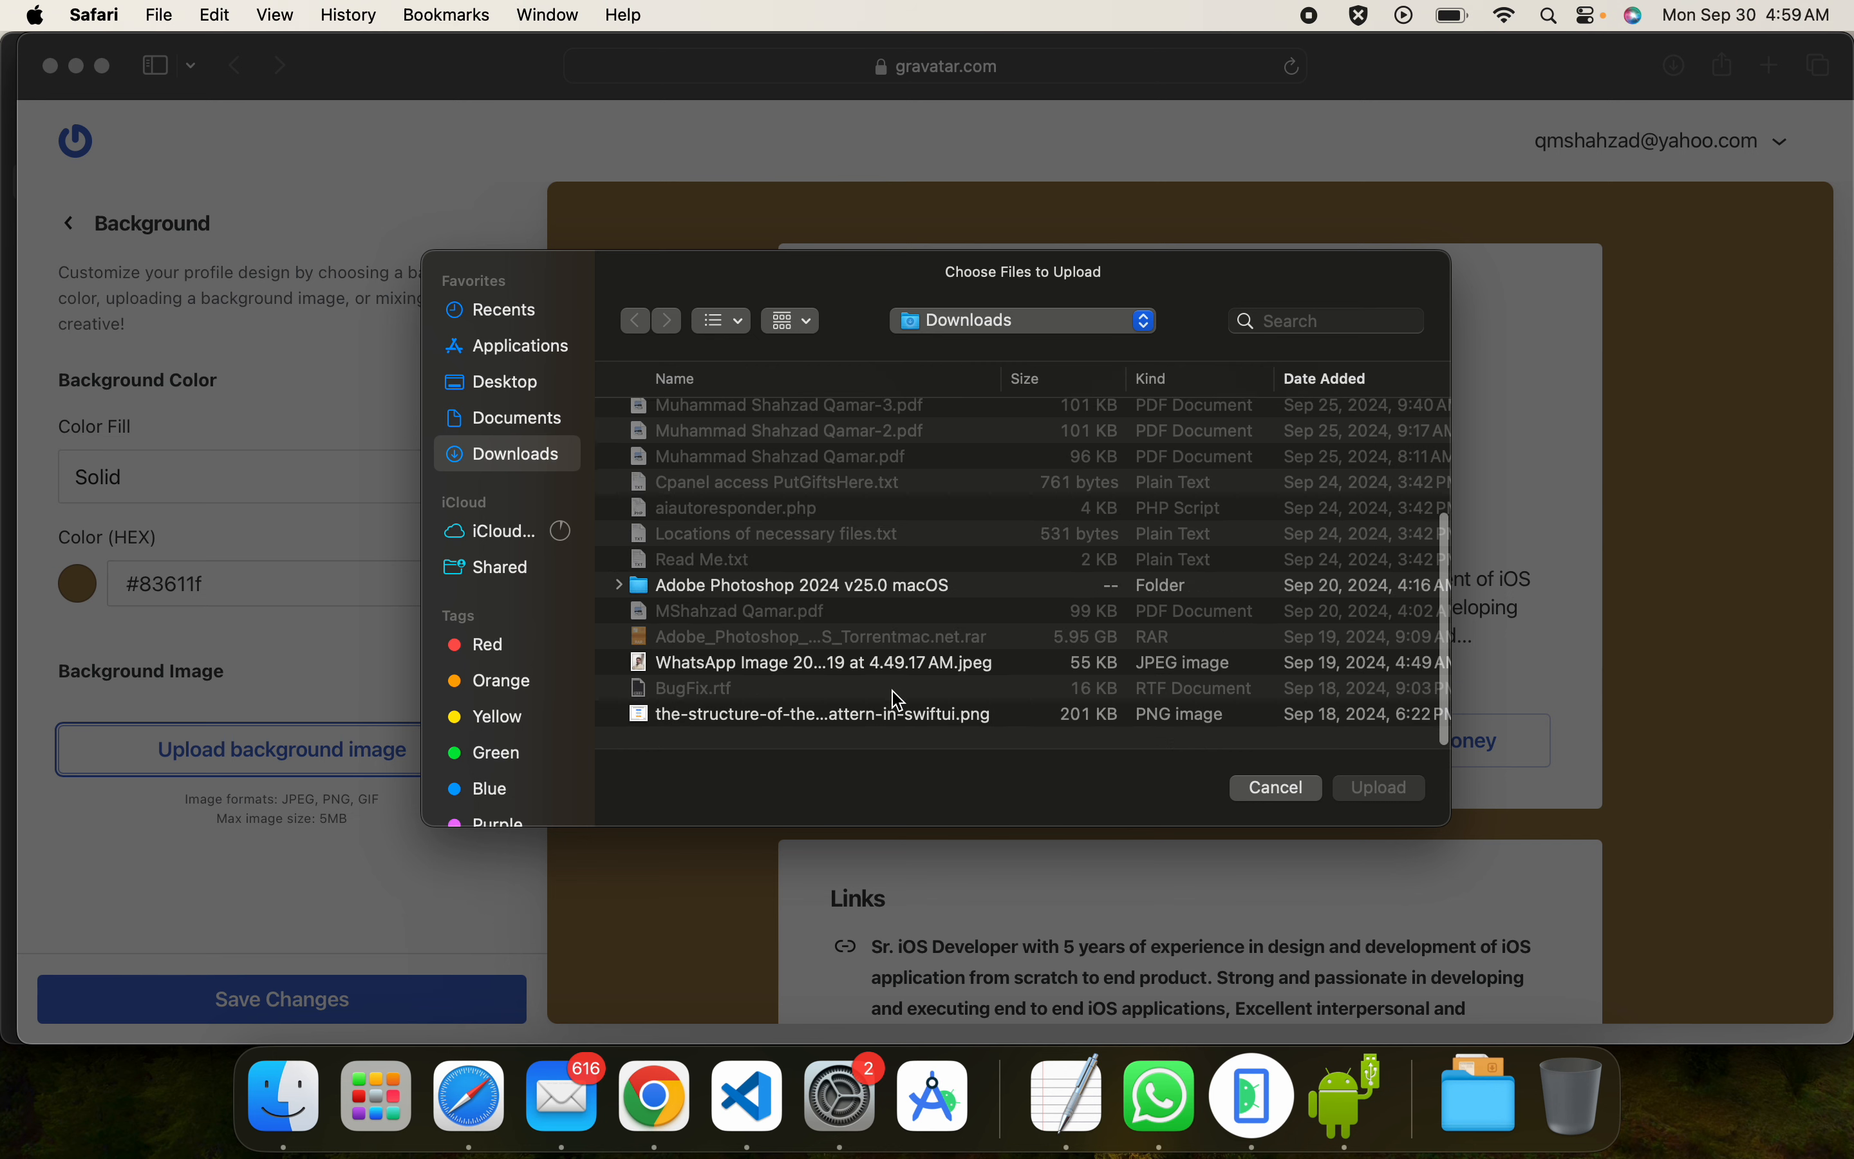
left_click(907, 724)
left_click(1276, 788)
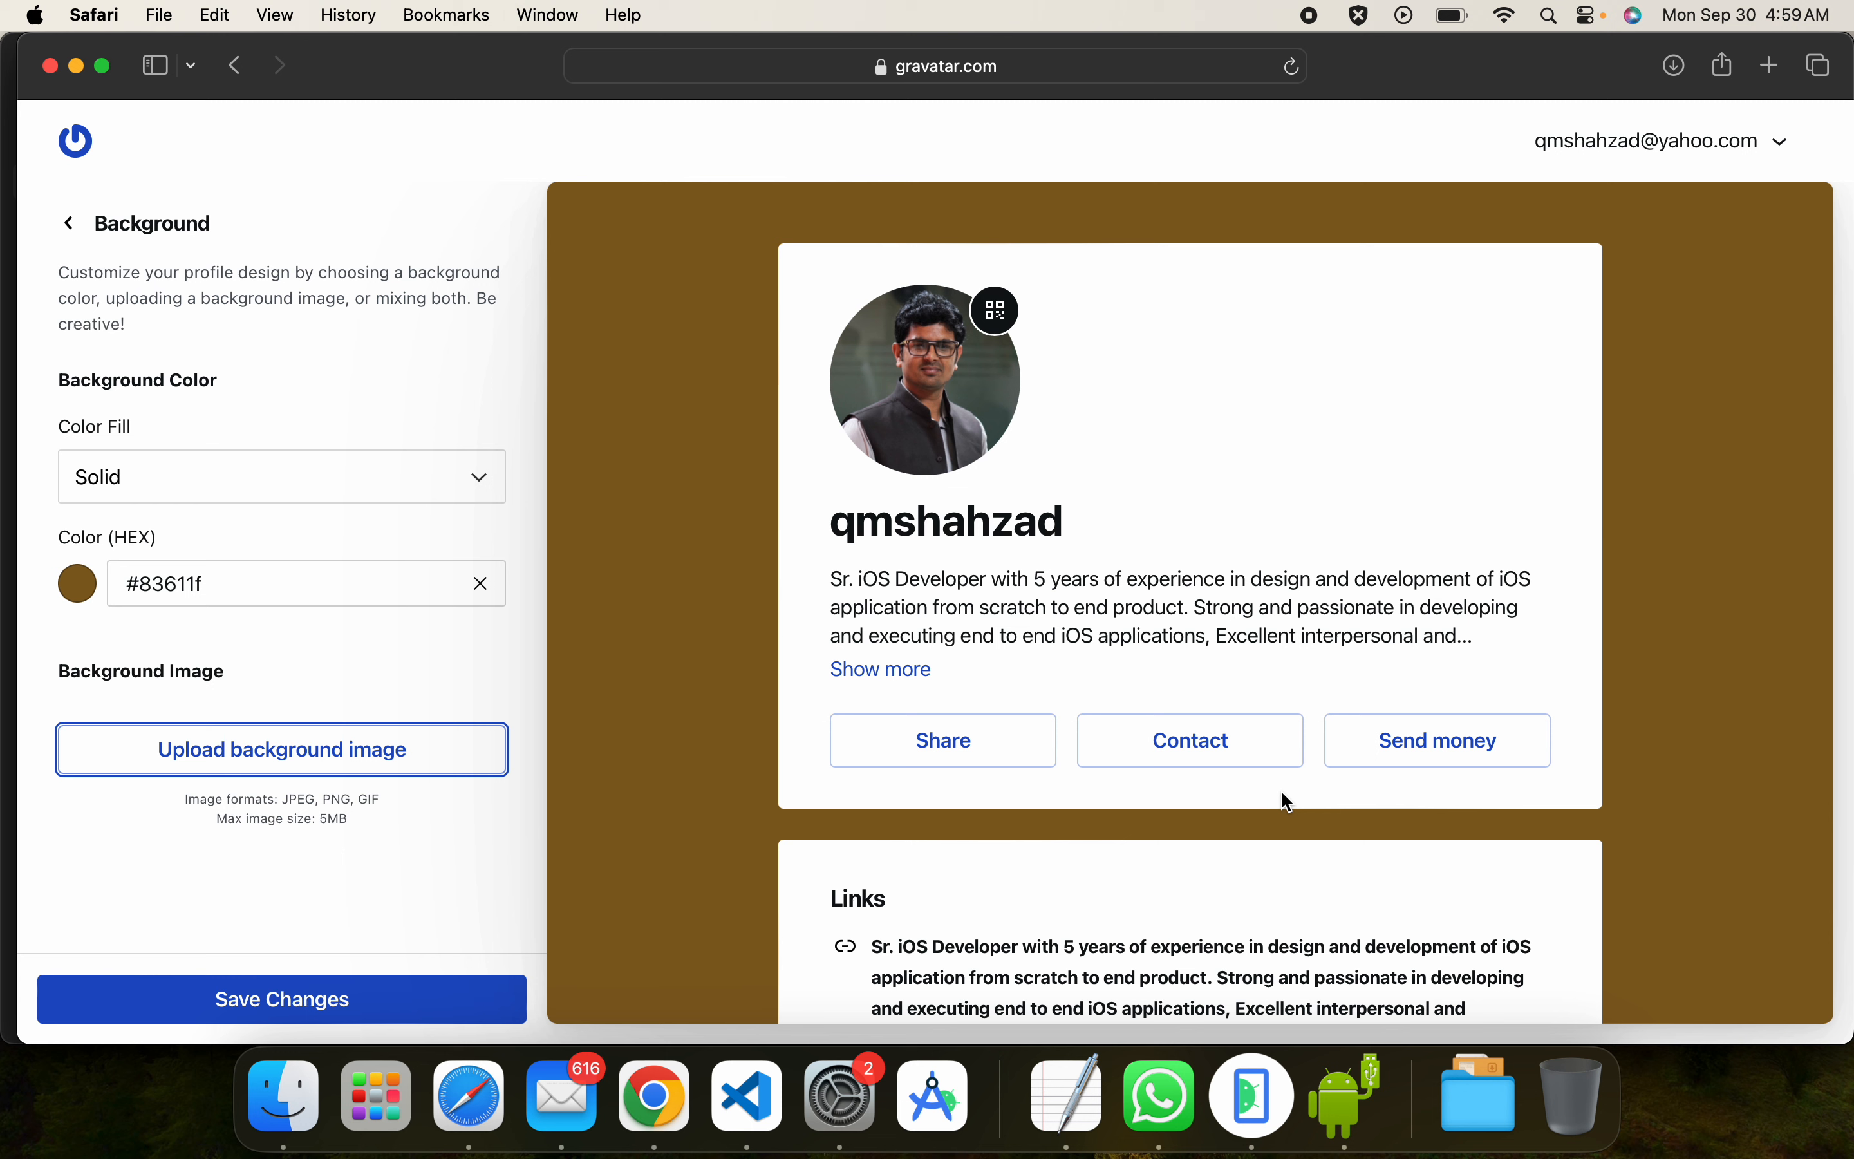
Save the background changes and open the Header design settings.
left_click(251, 1002)
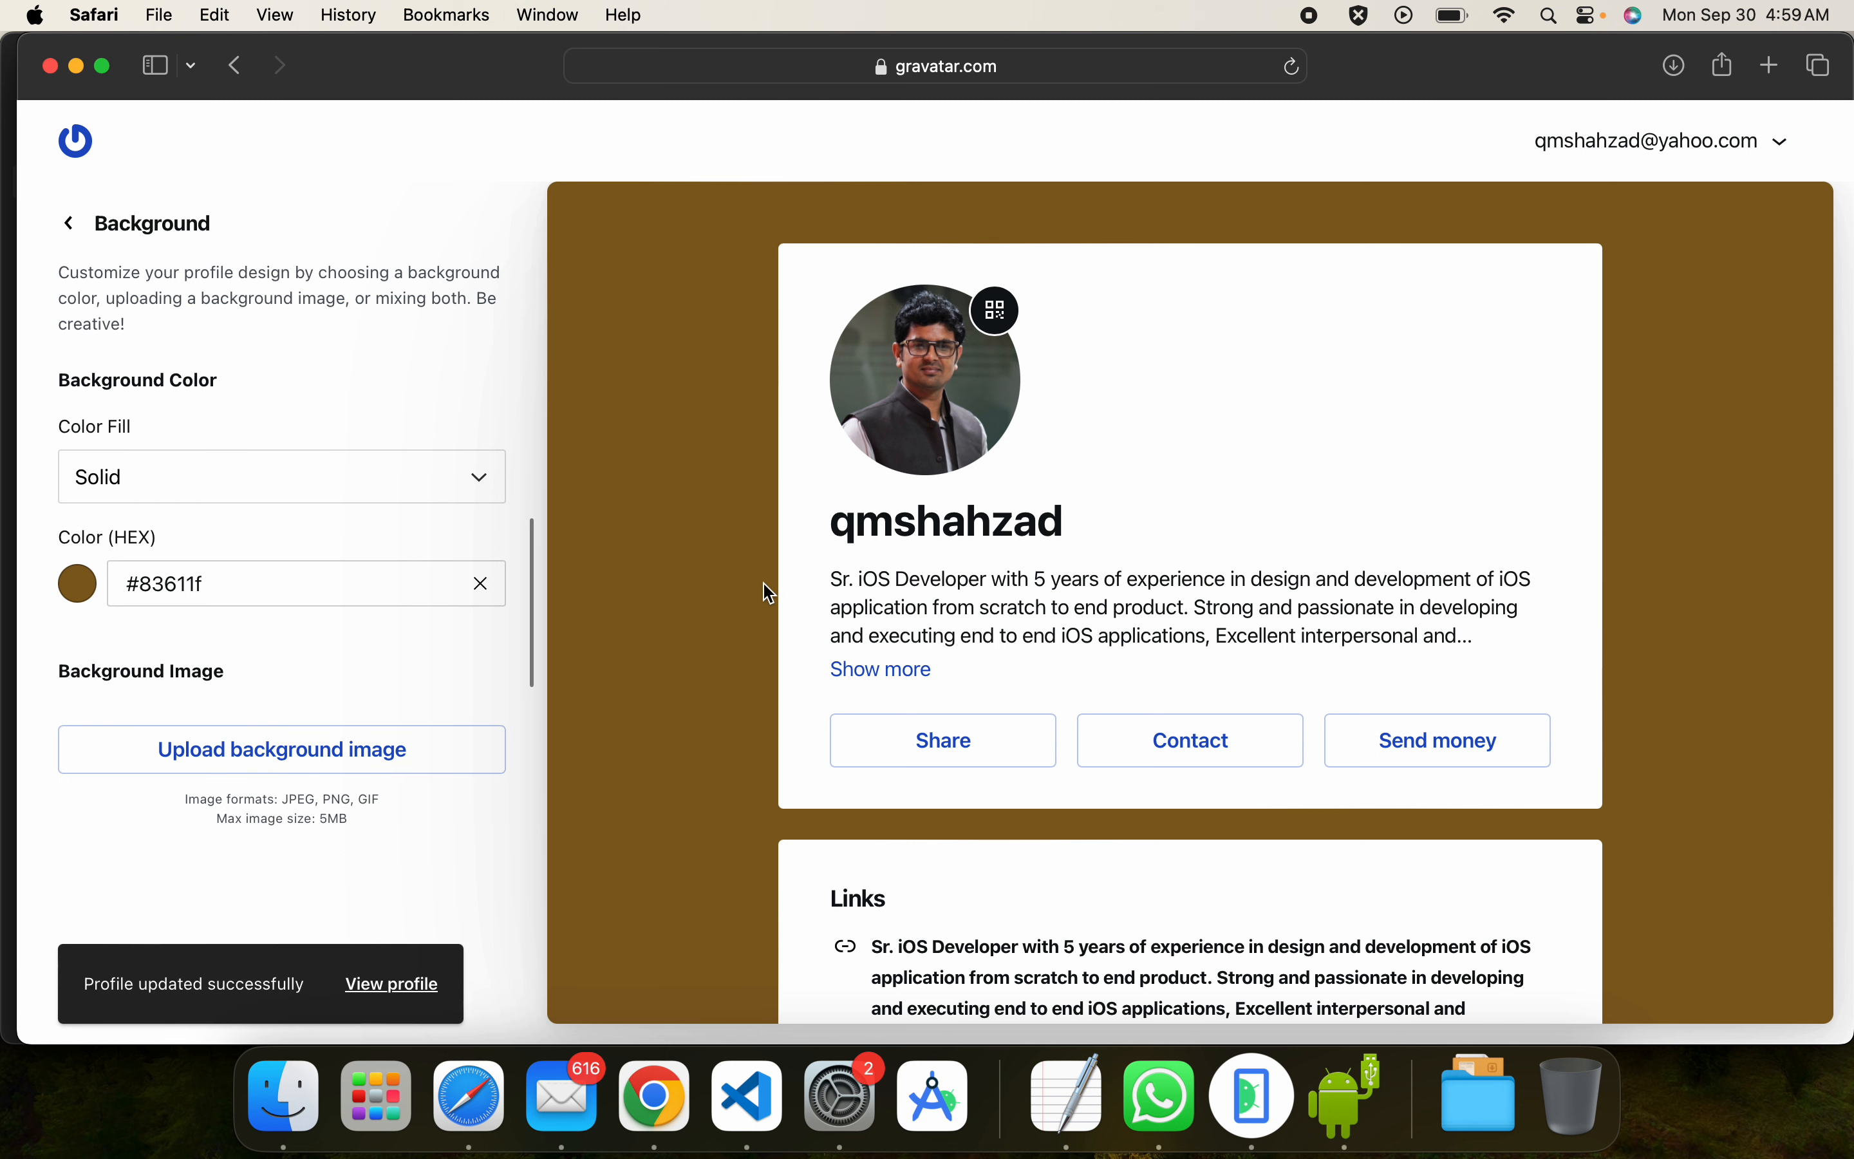
left_click(68, 222)
left_click(231, 435)
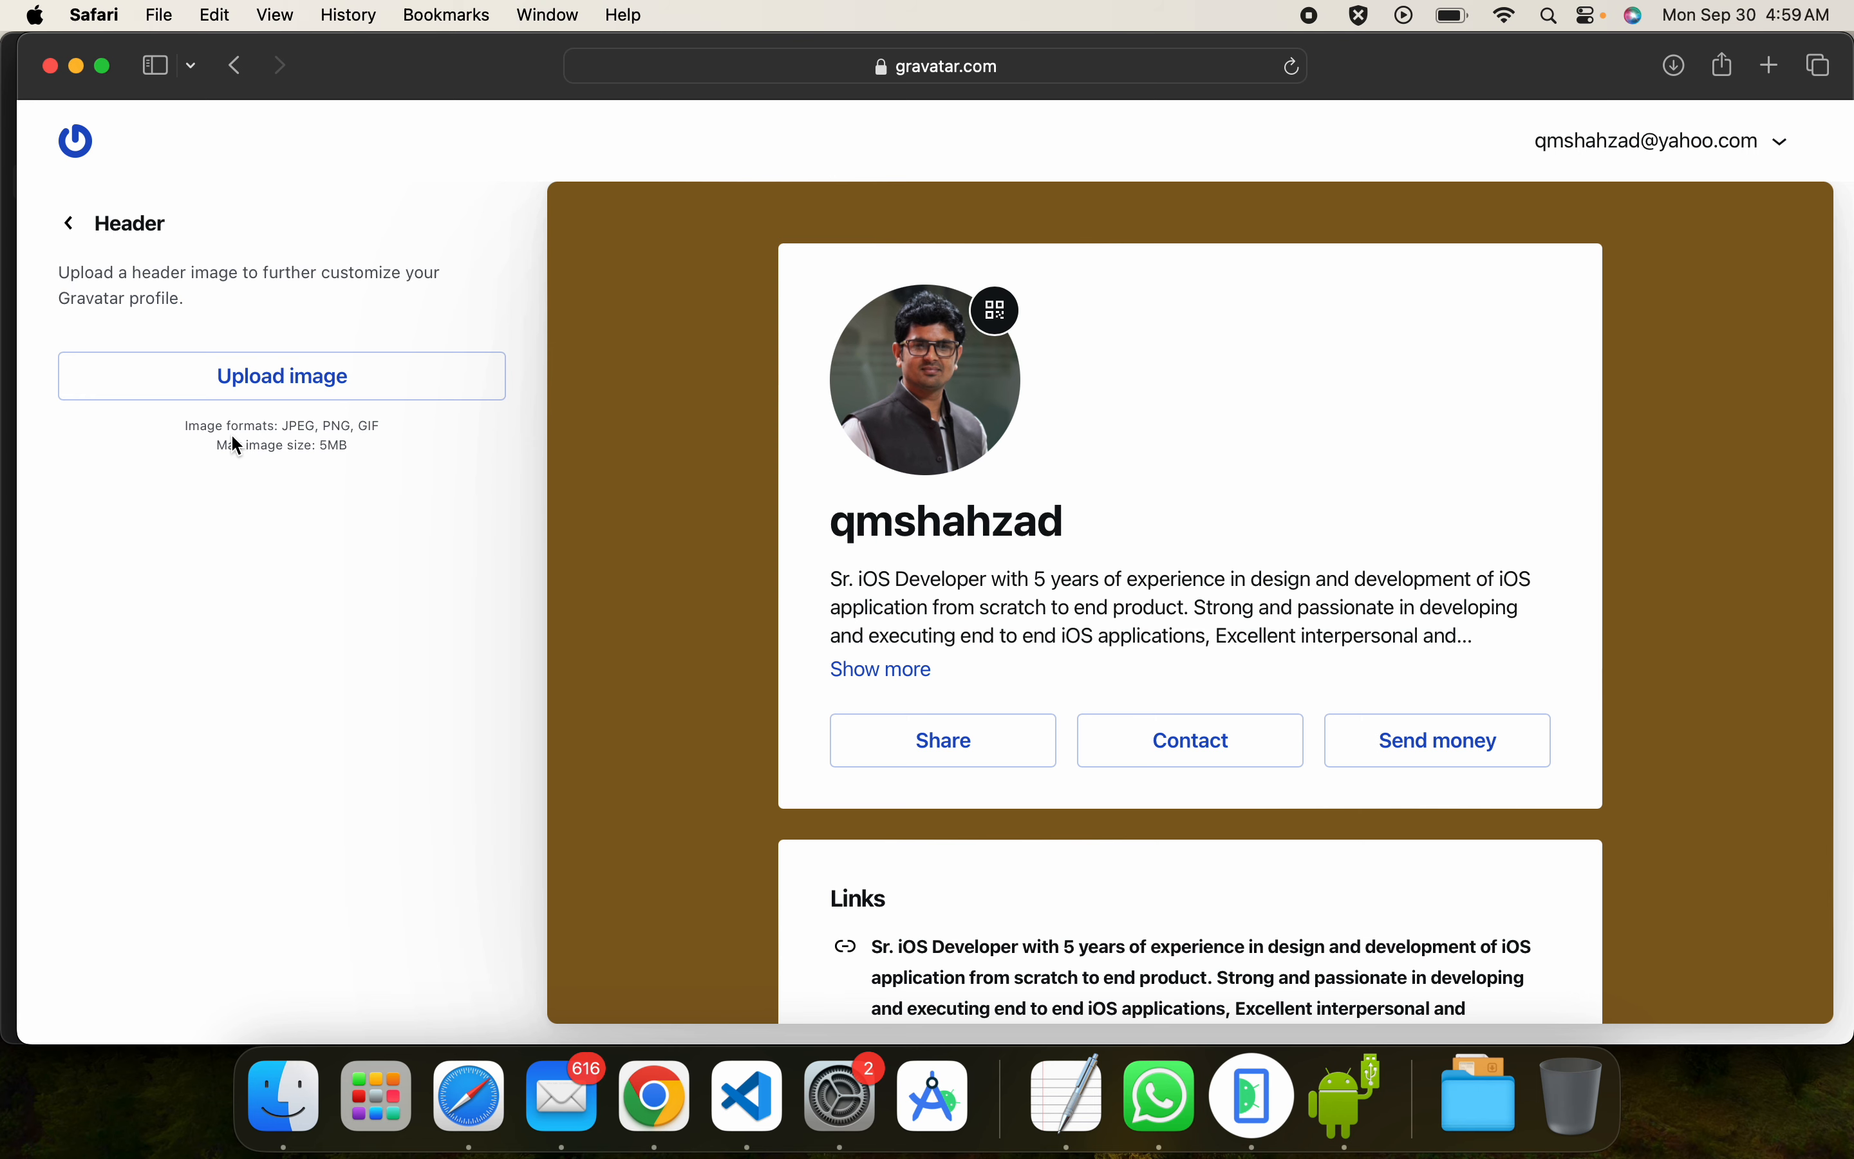
Upload a header image from Downloads, then remove it again.
left_click(402, 389)
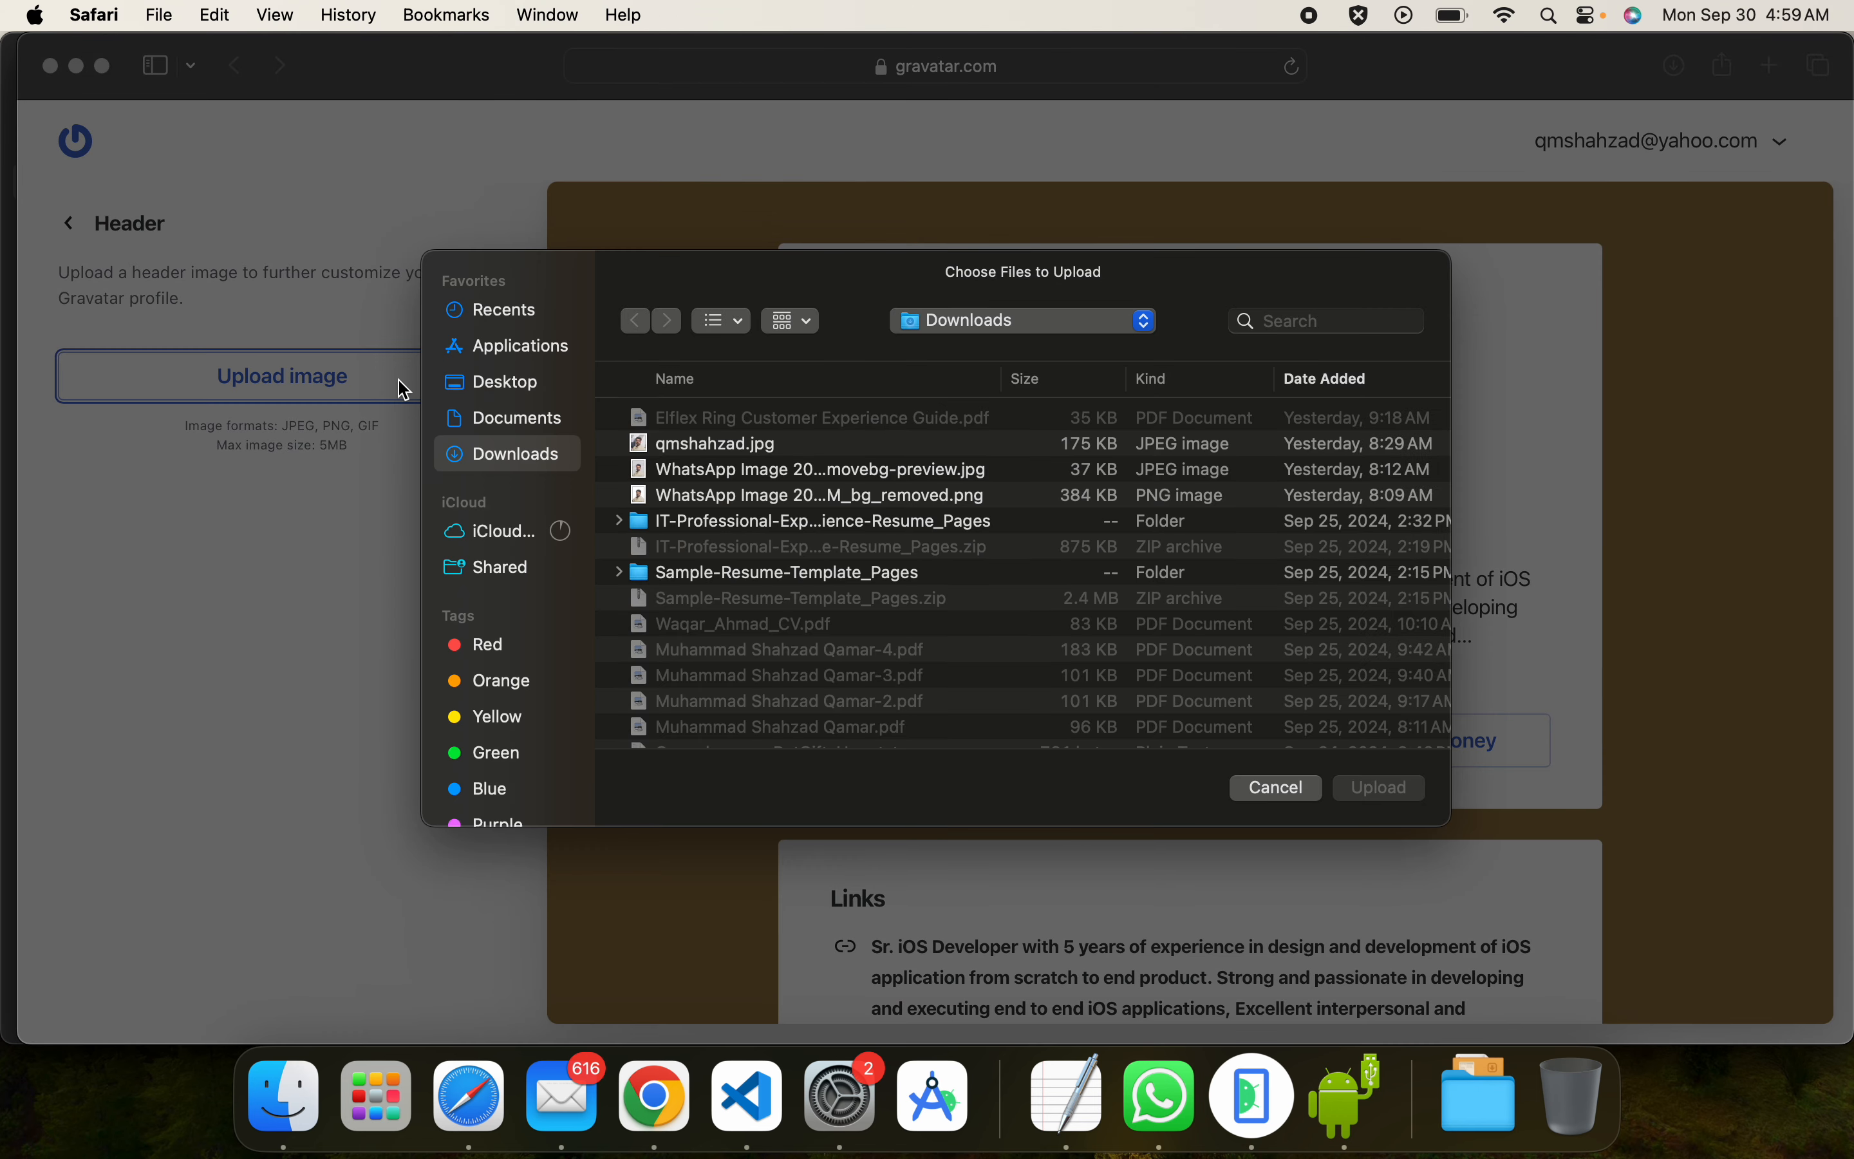
scroll(819, 598, "down", 5)
left_click(820, 598)
left_click(1379, 787)
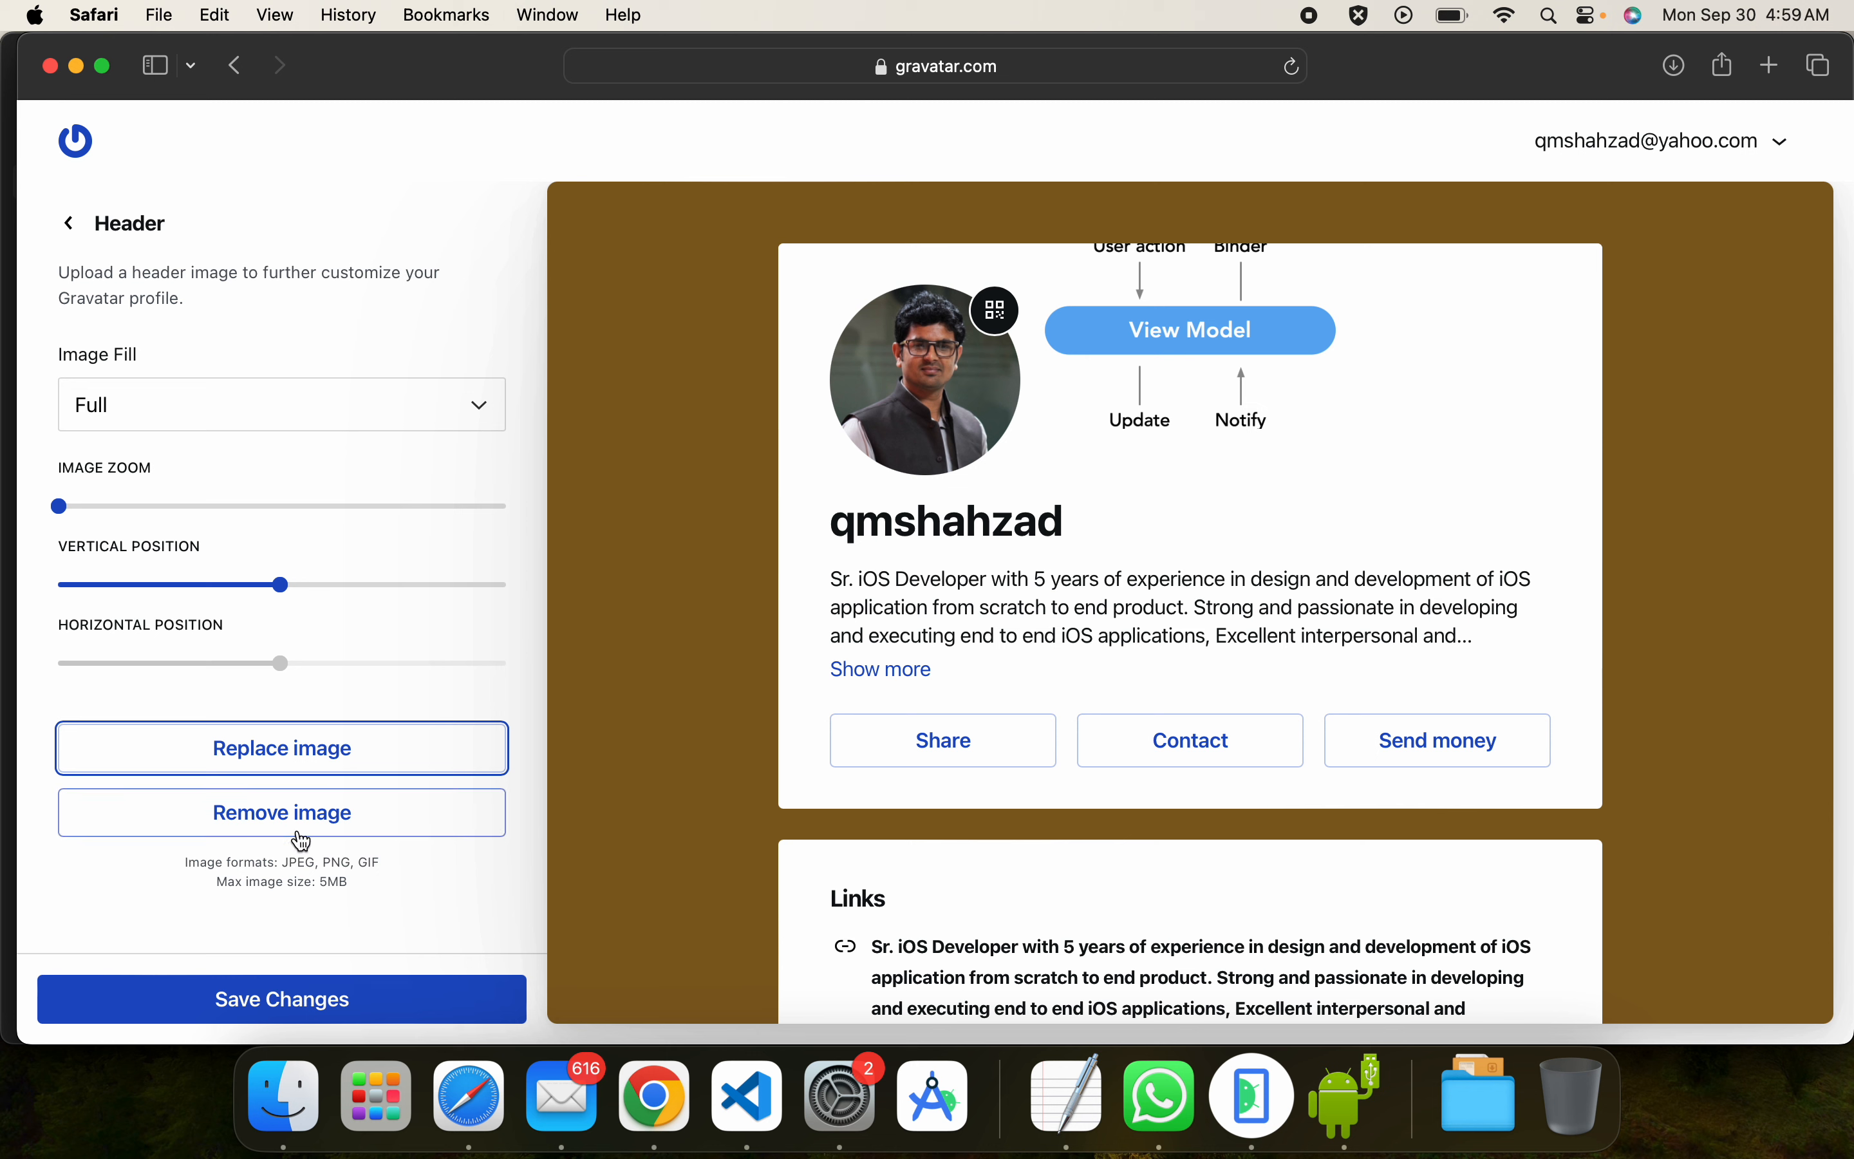
left_click(323, 824)
left_click(283, 375)
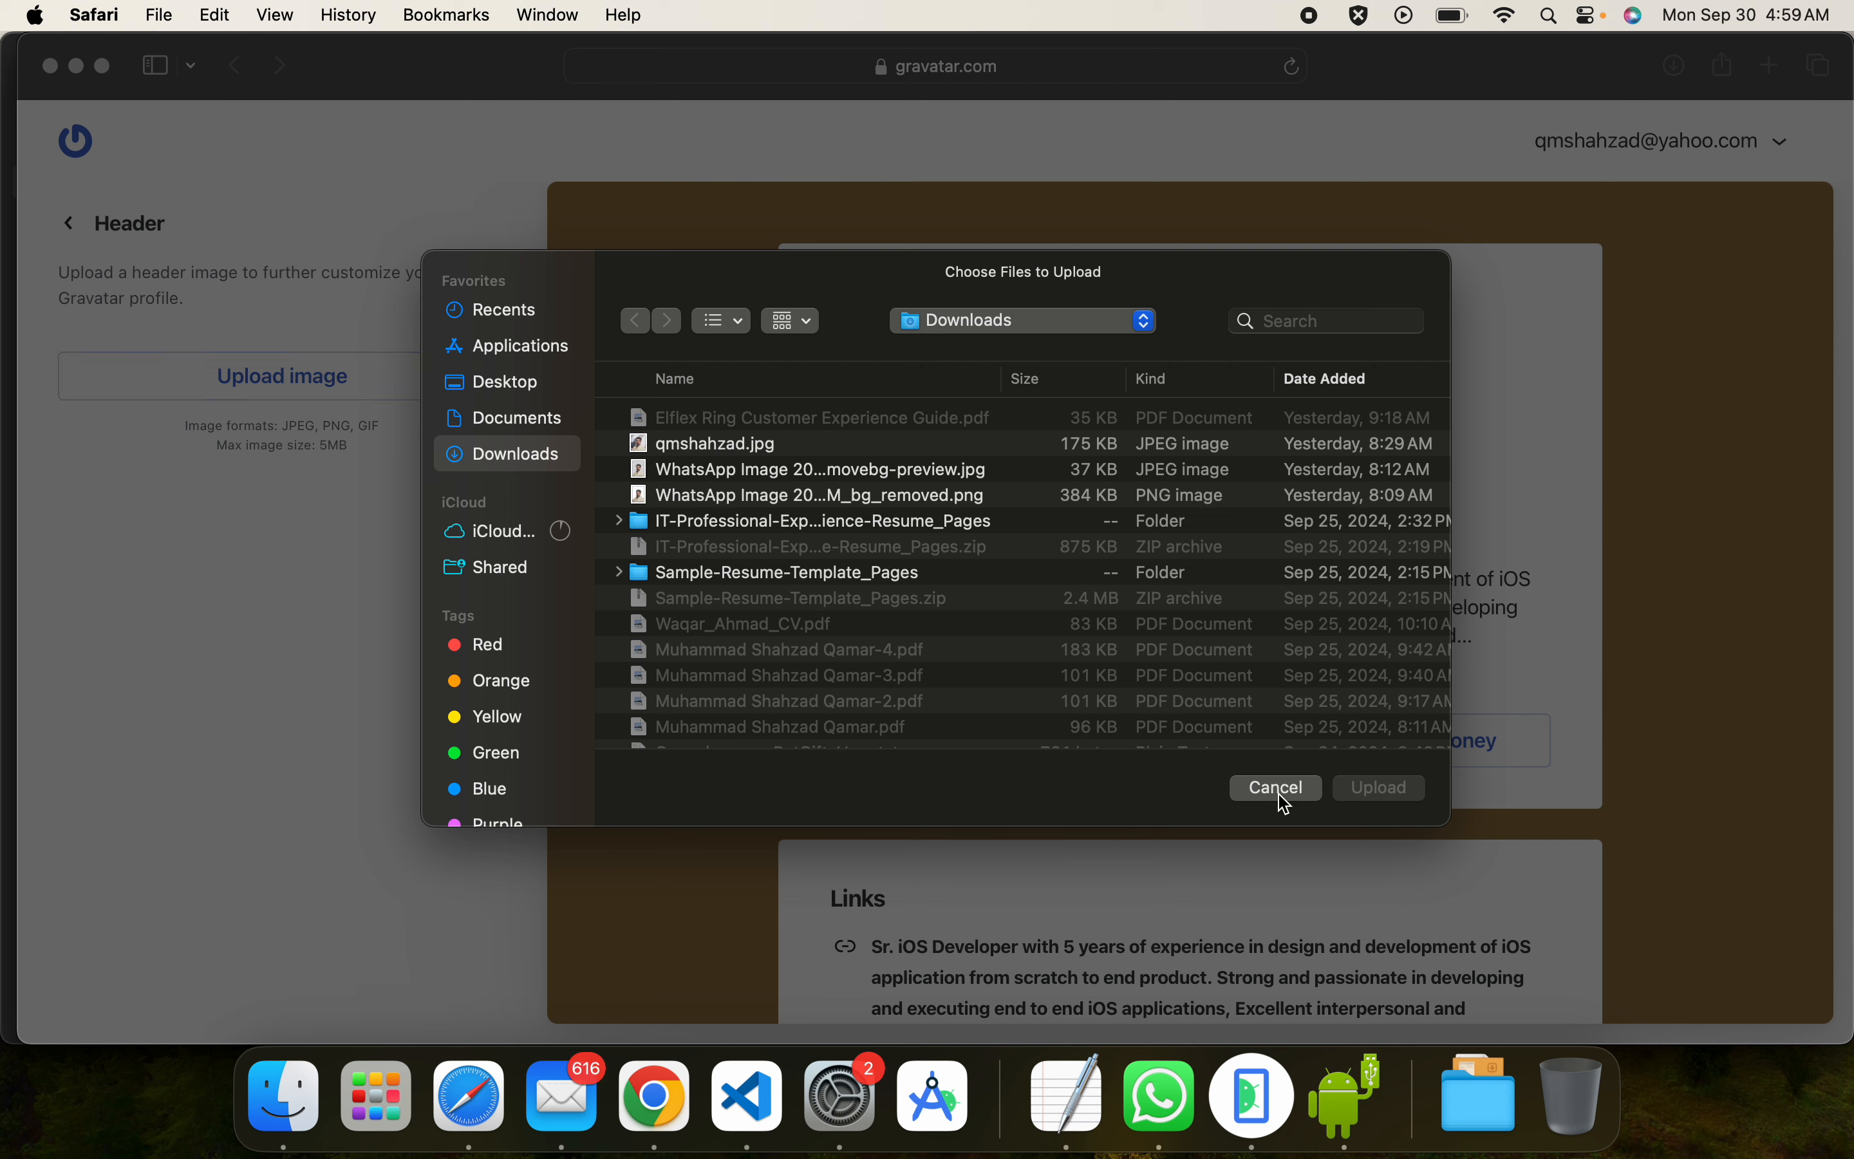
scroll(1032, 585, "down", 5)
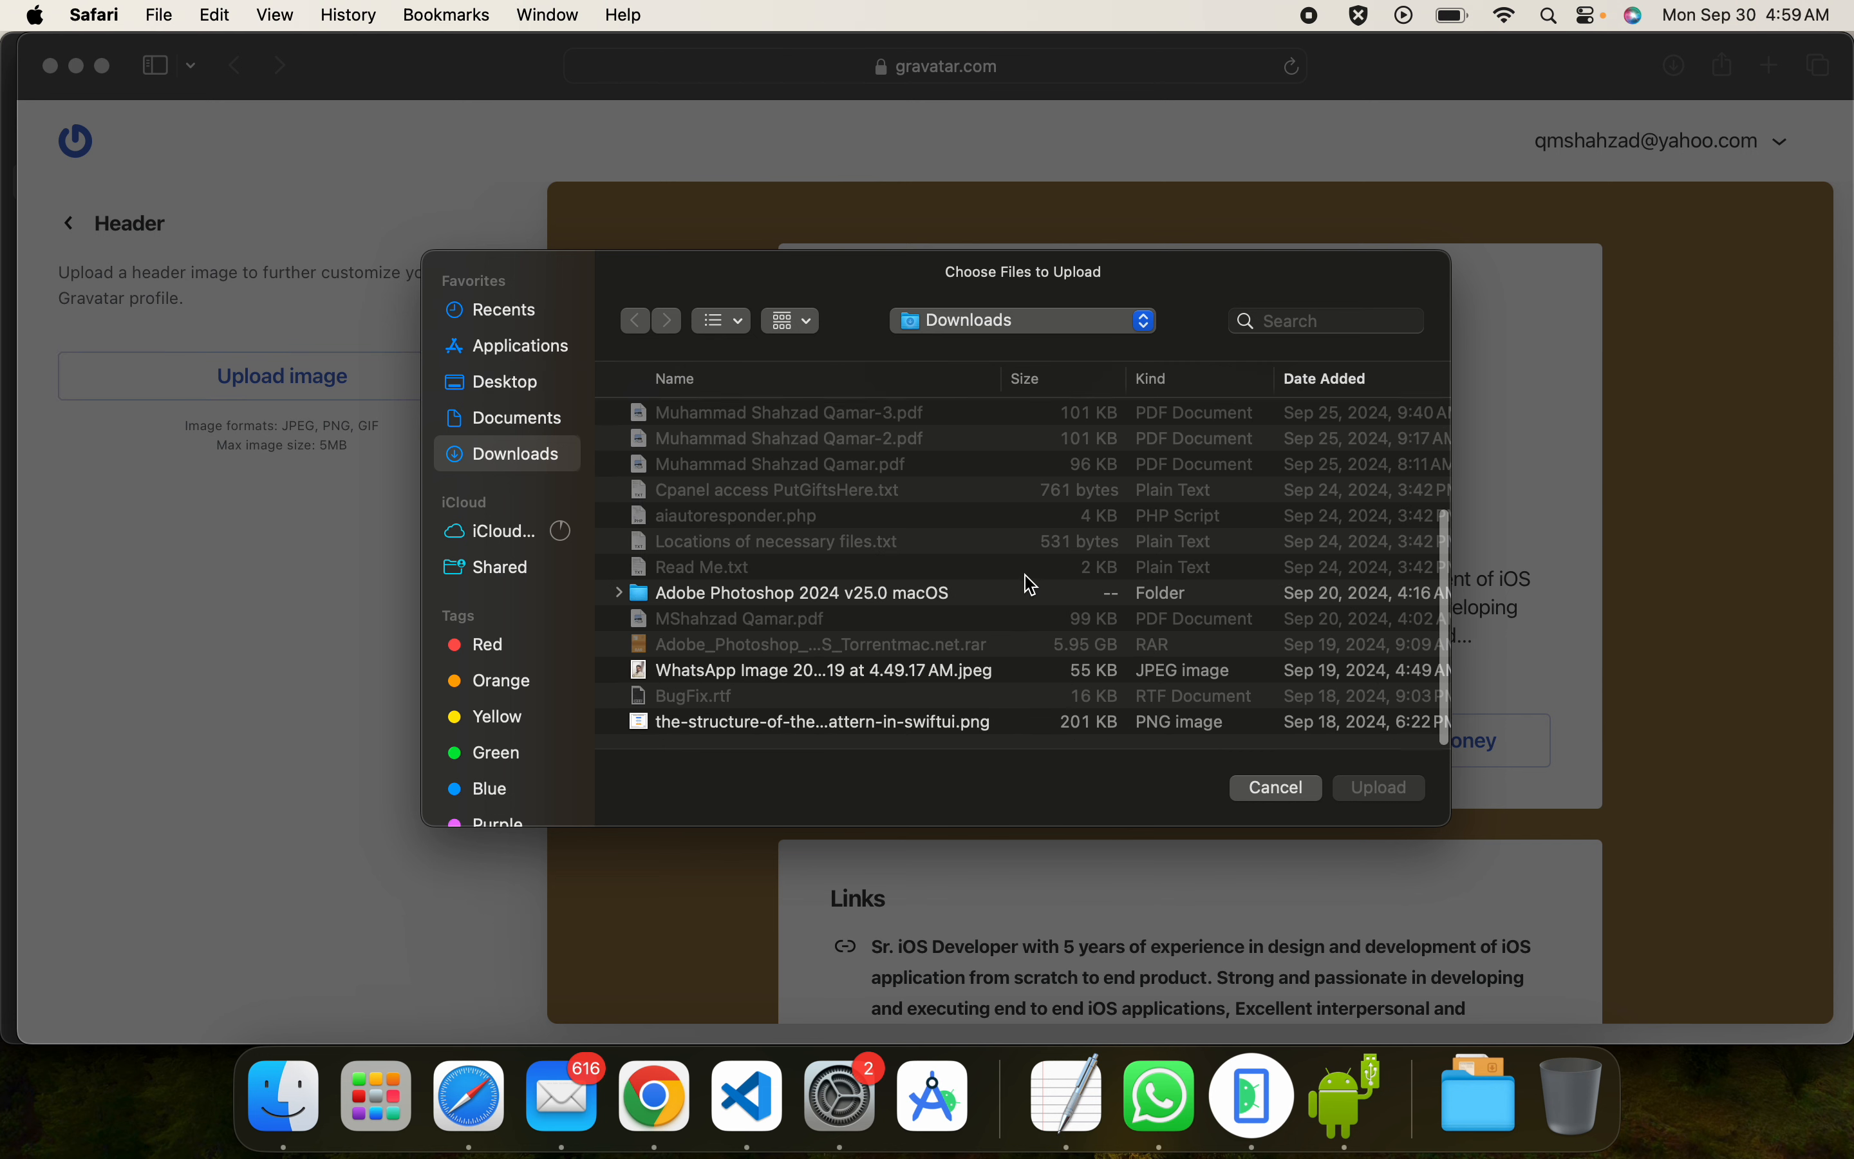
left_click(1275, 787)
In the Layout settings, move the Interests card above Verified accounts and save the changes.
left_click(68, 222)
left_click(181, 383)
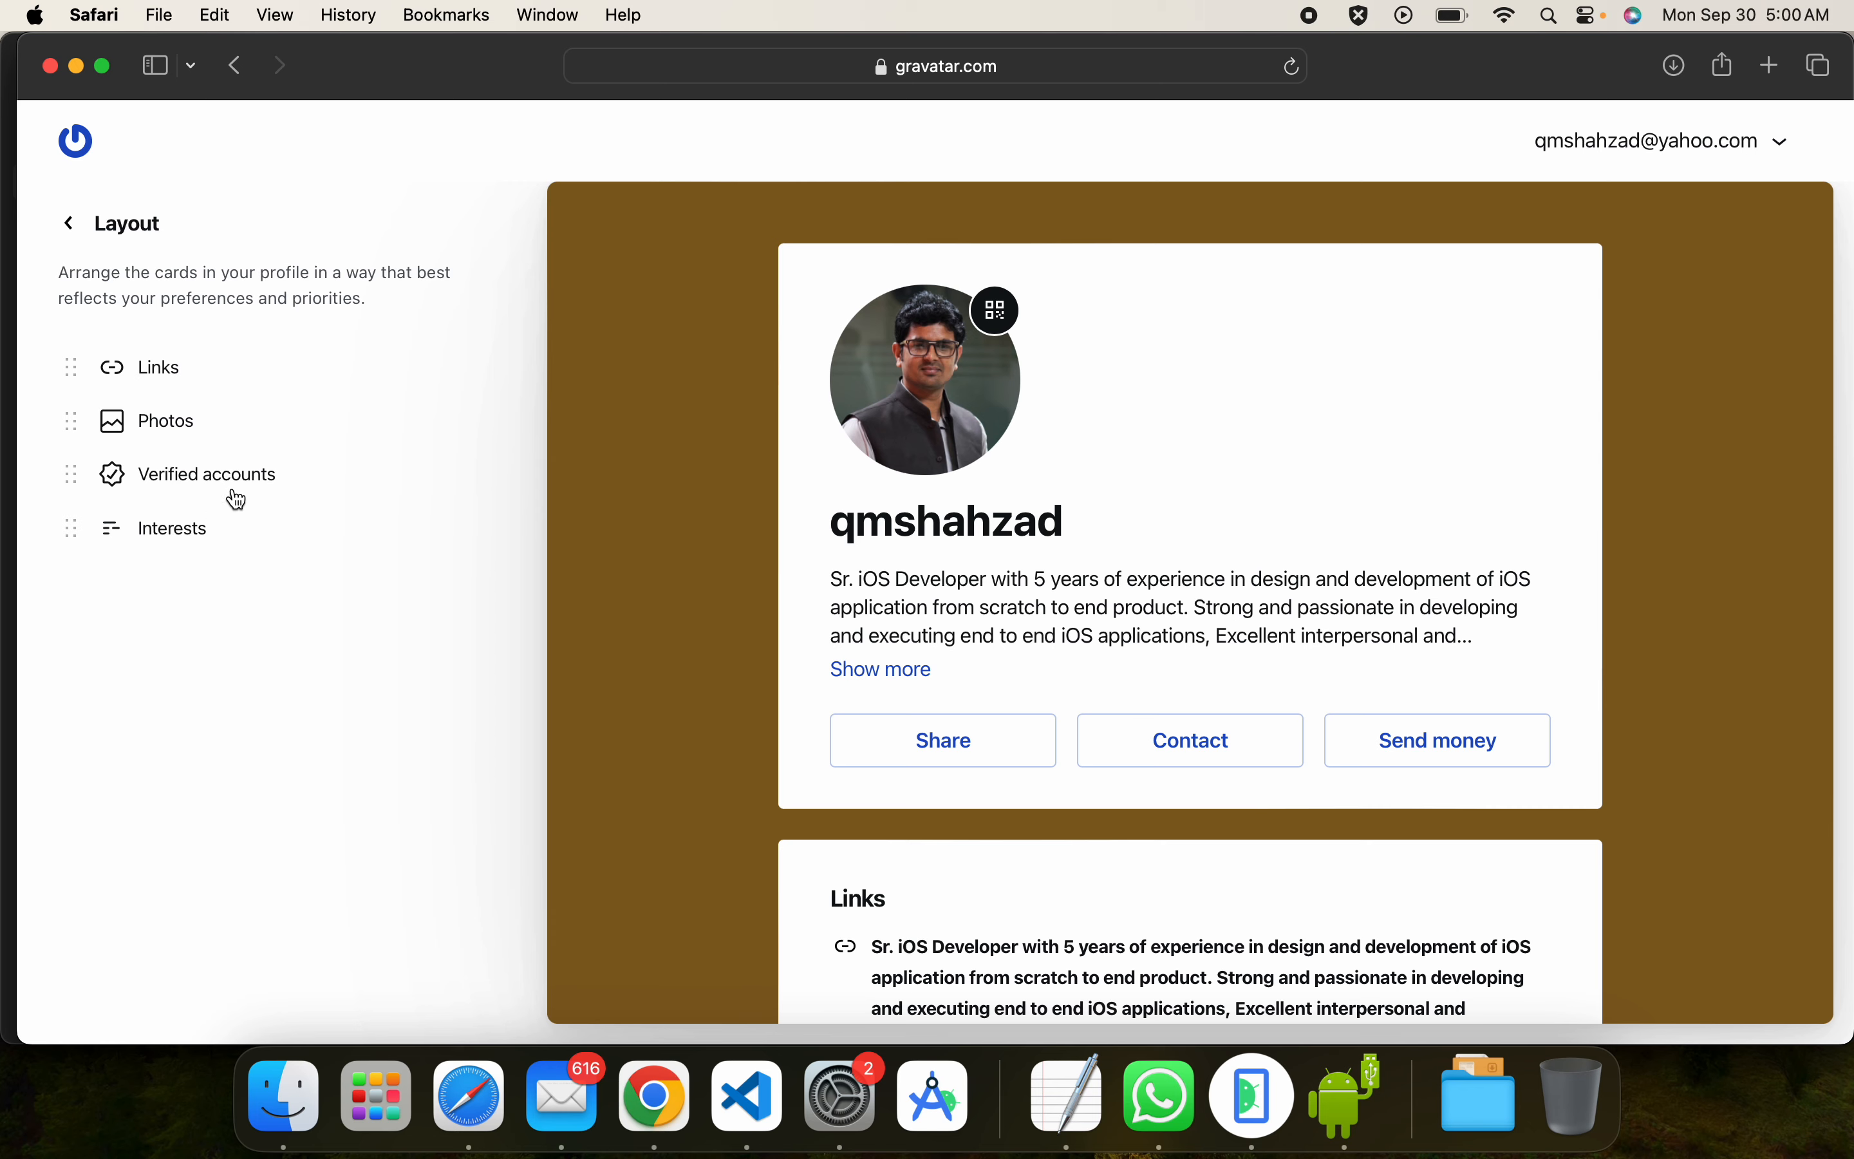
scroll(936, 766, "down", 10)
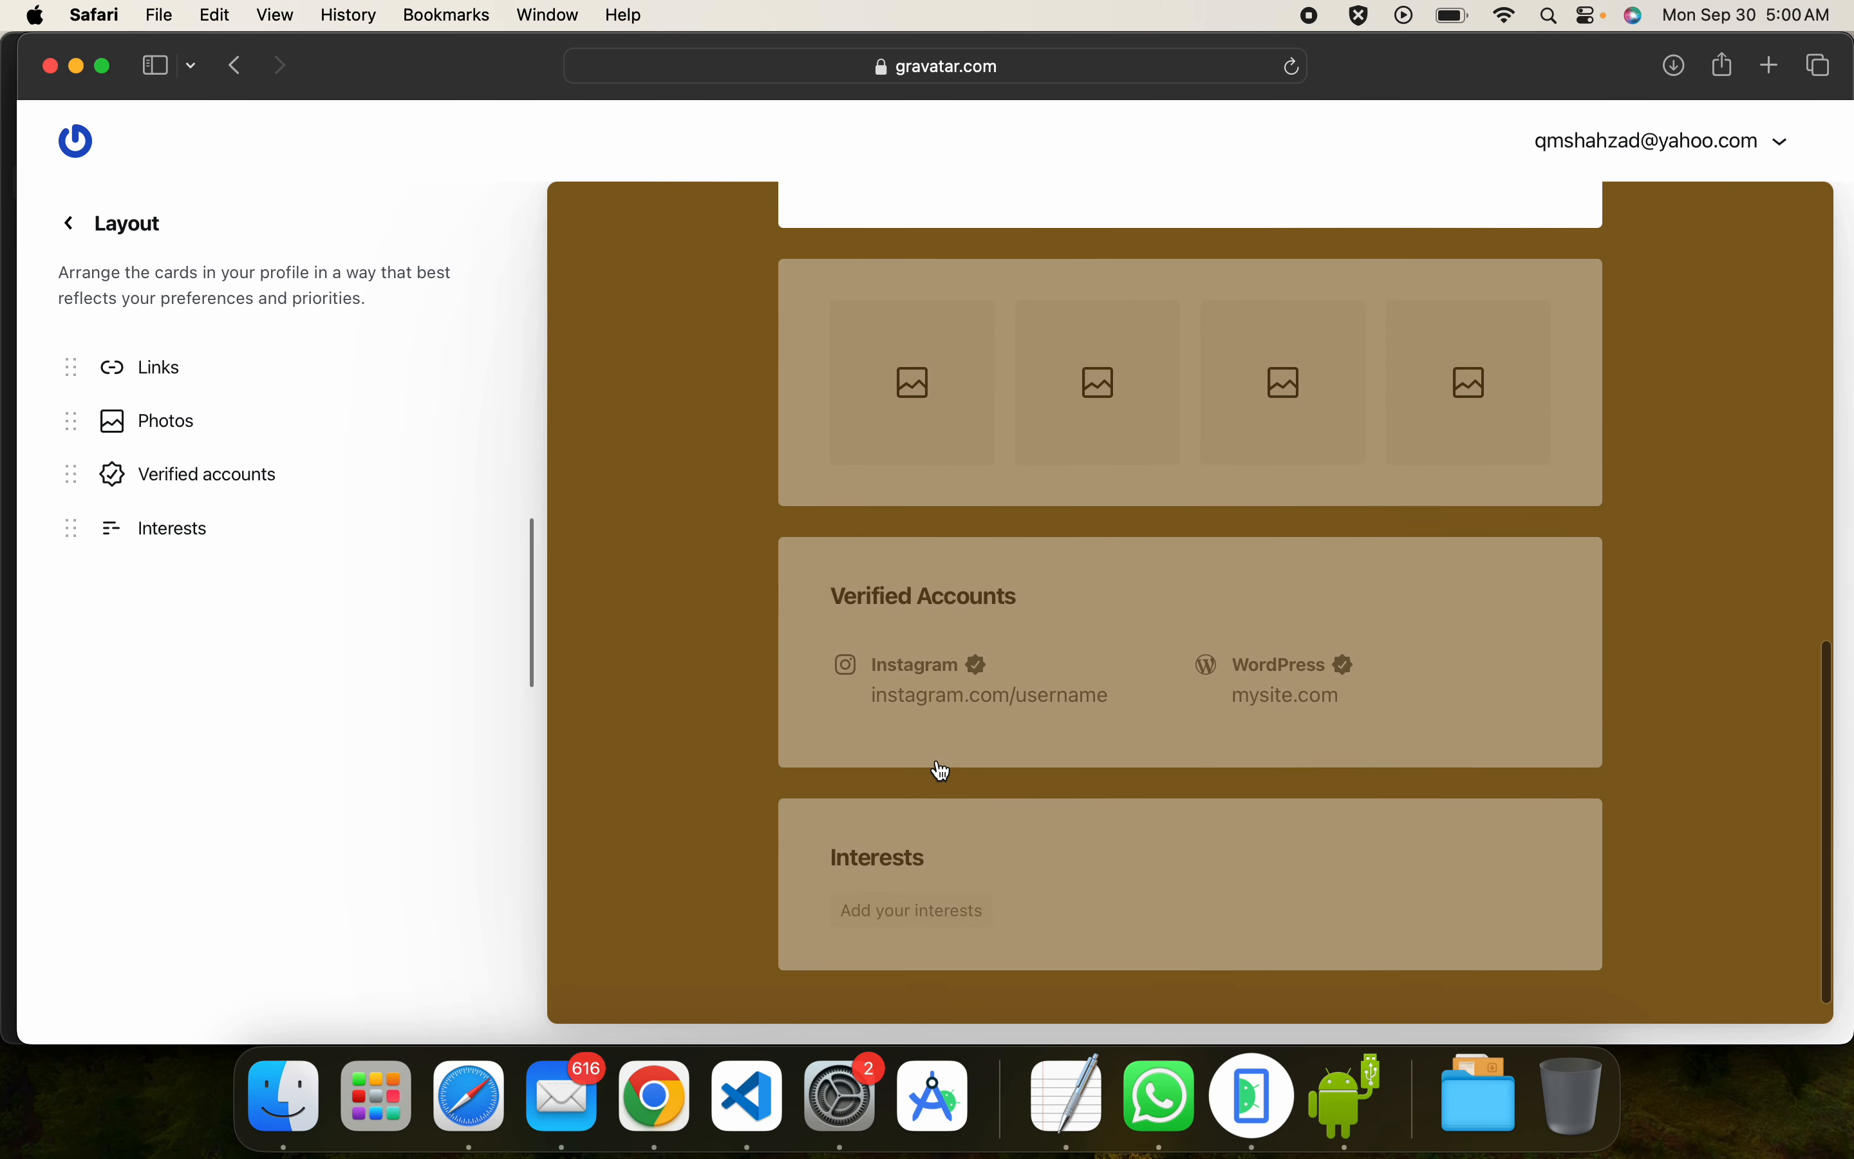
scroll(1004, 486, "up", 10)
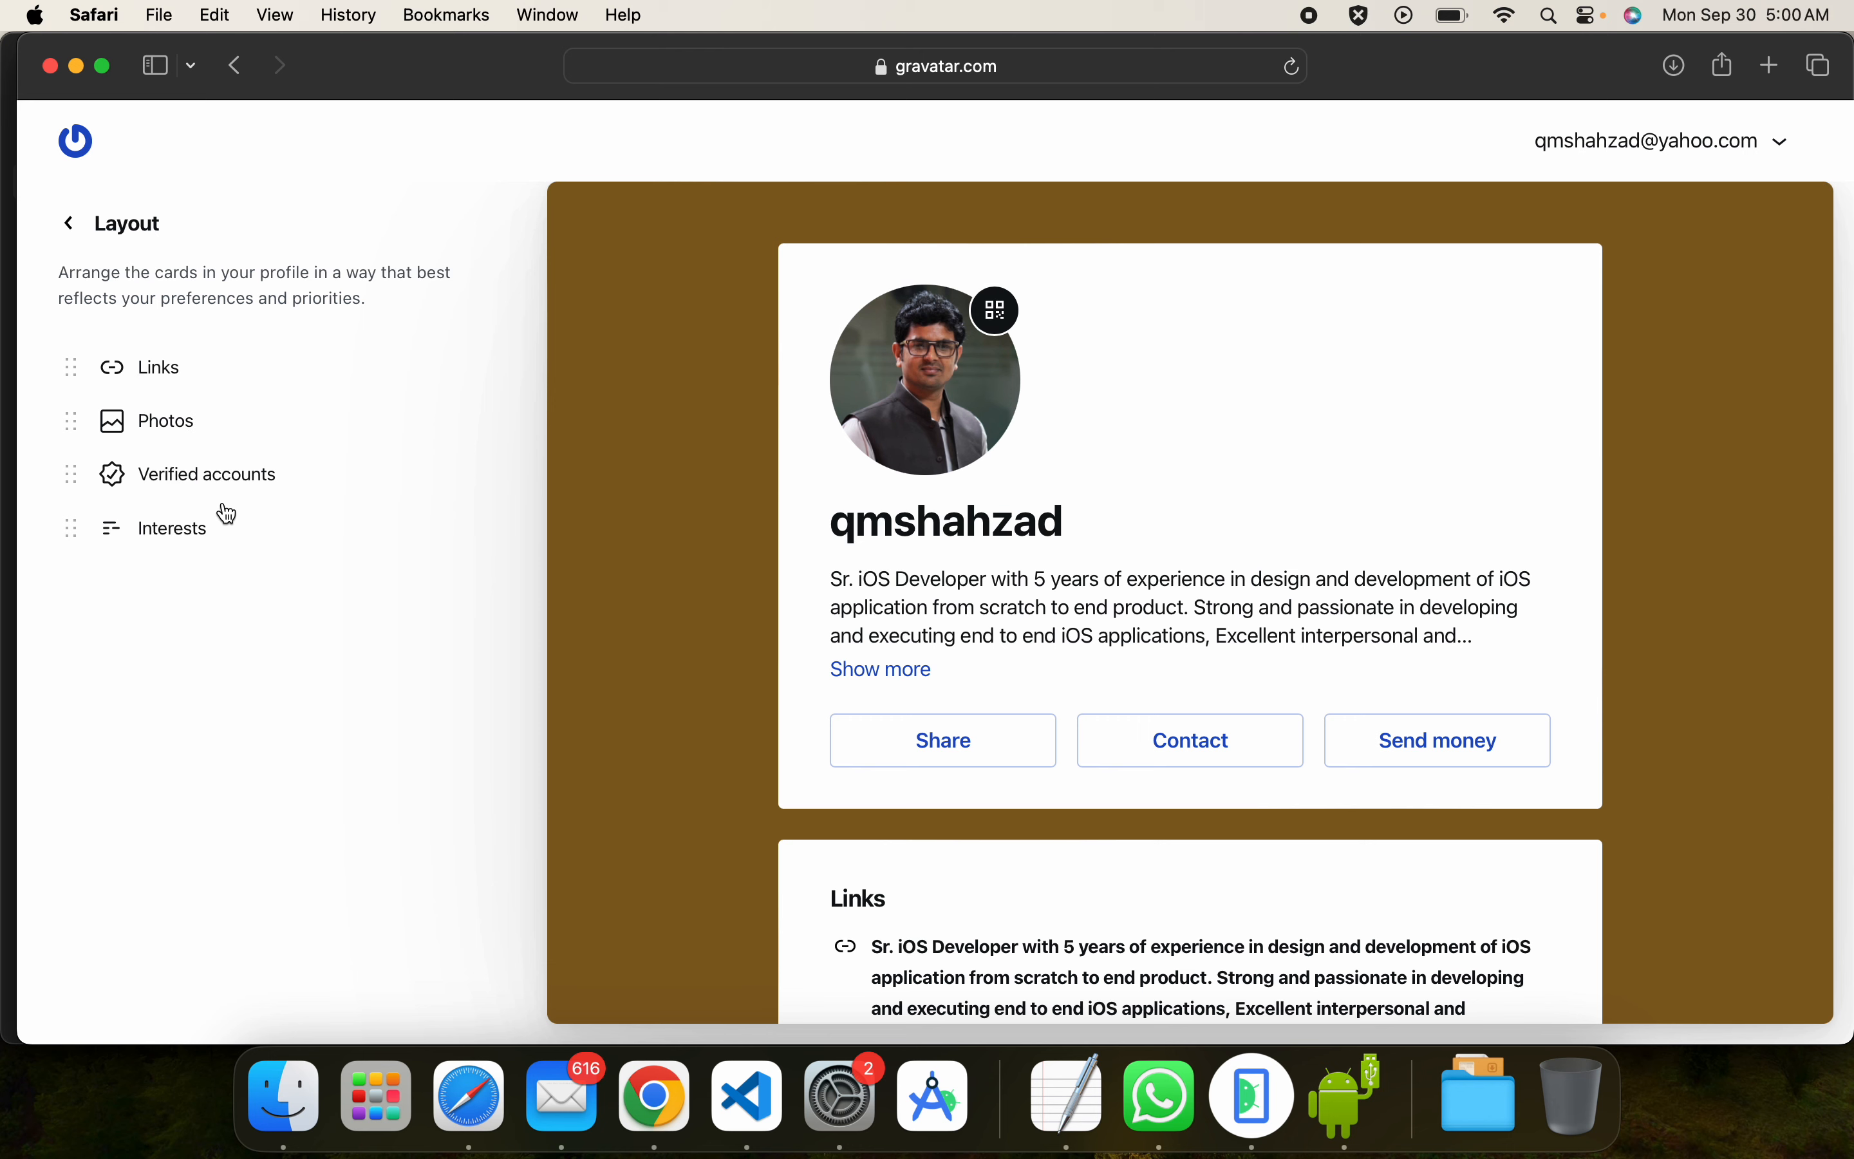
scroll(774, 753, "down", 10)
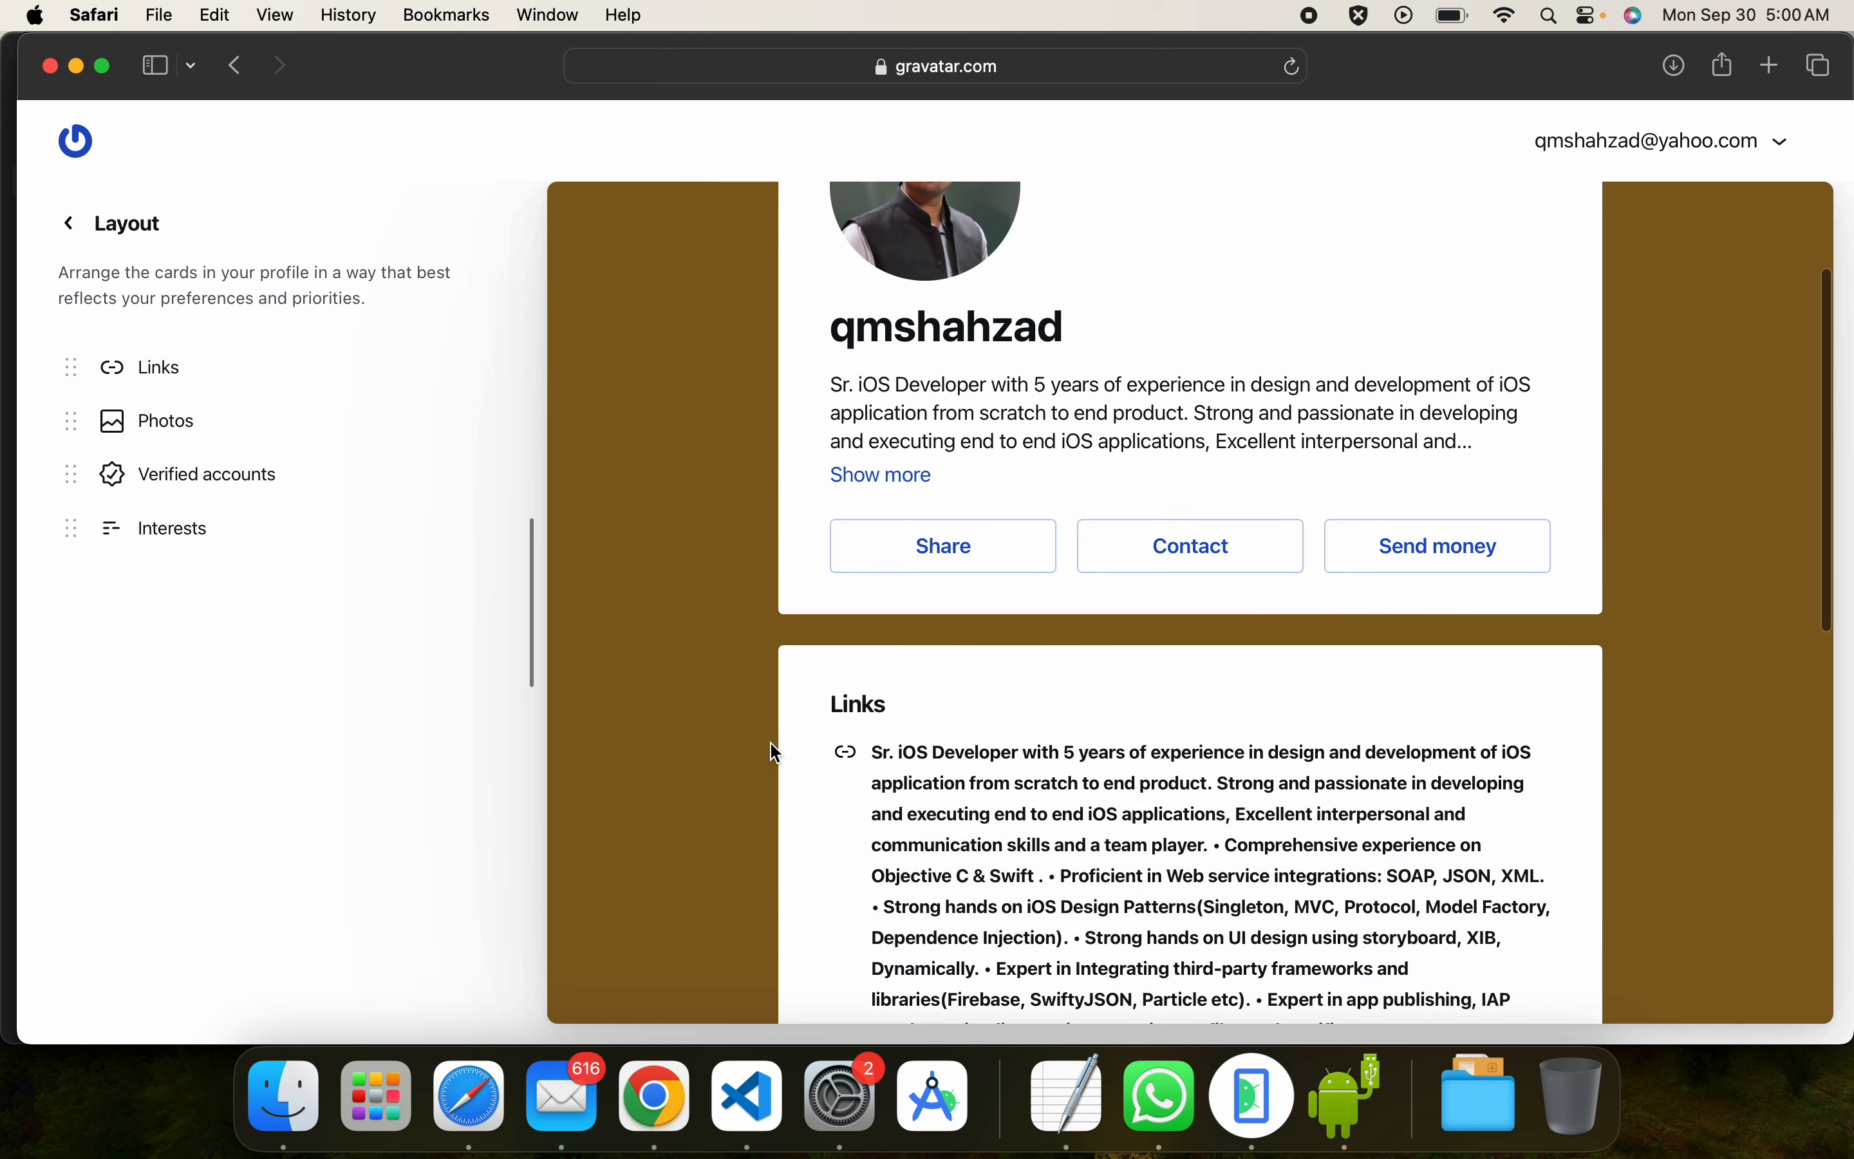
left_click_drag(794, 757, 831, 605)
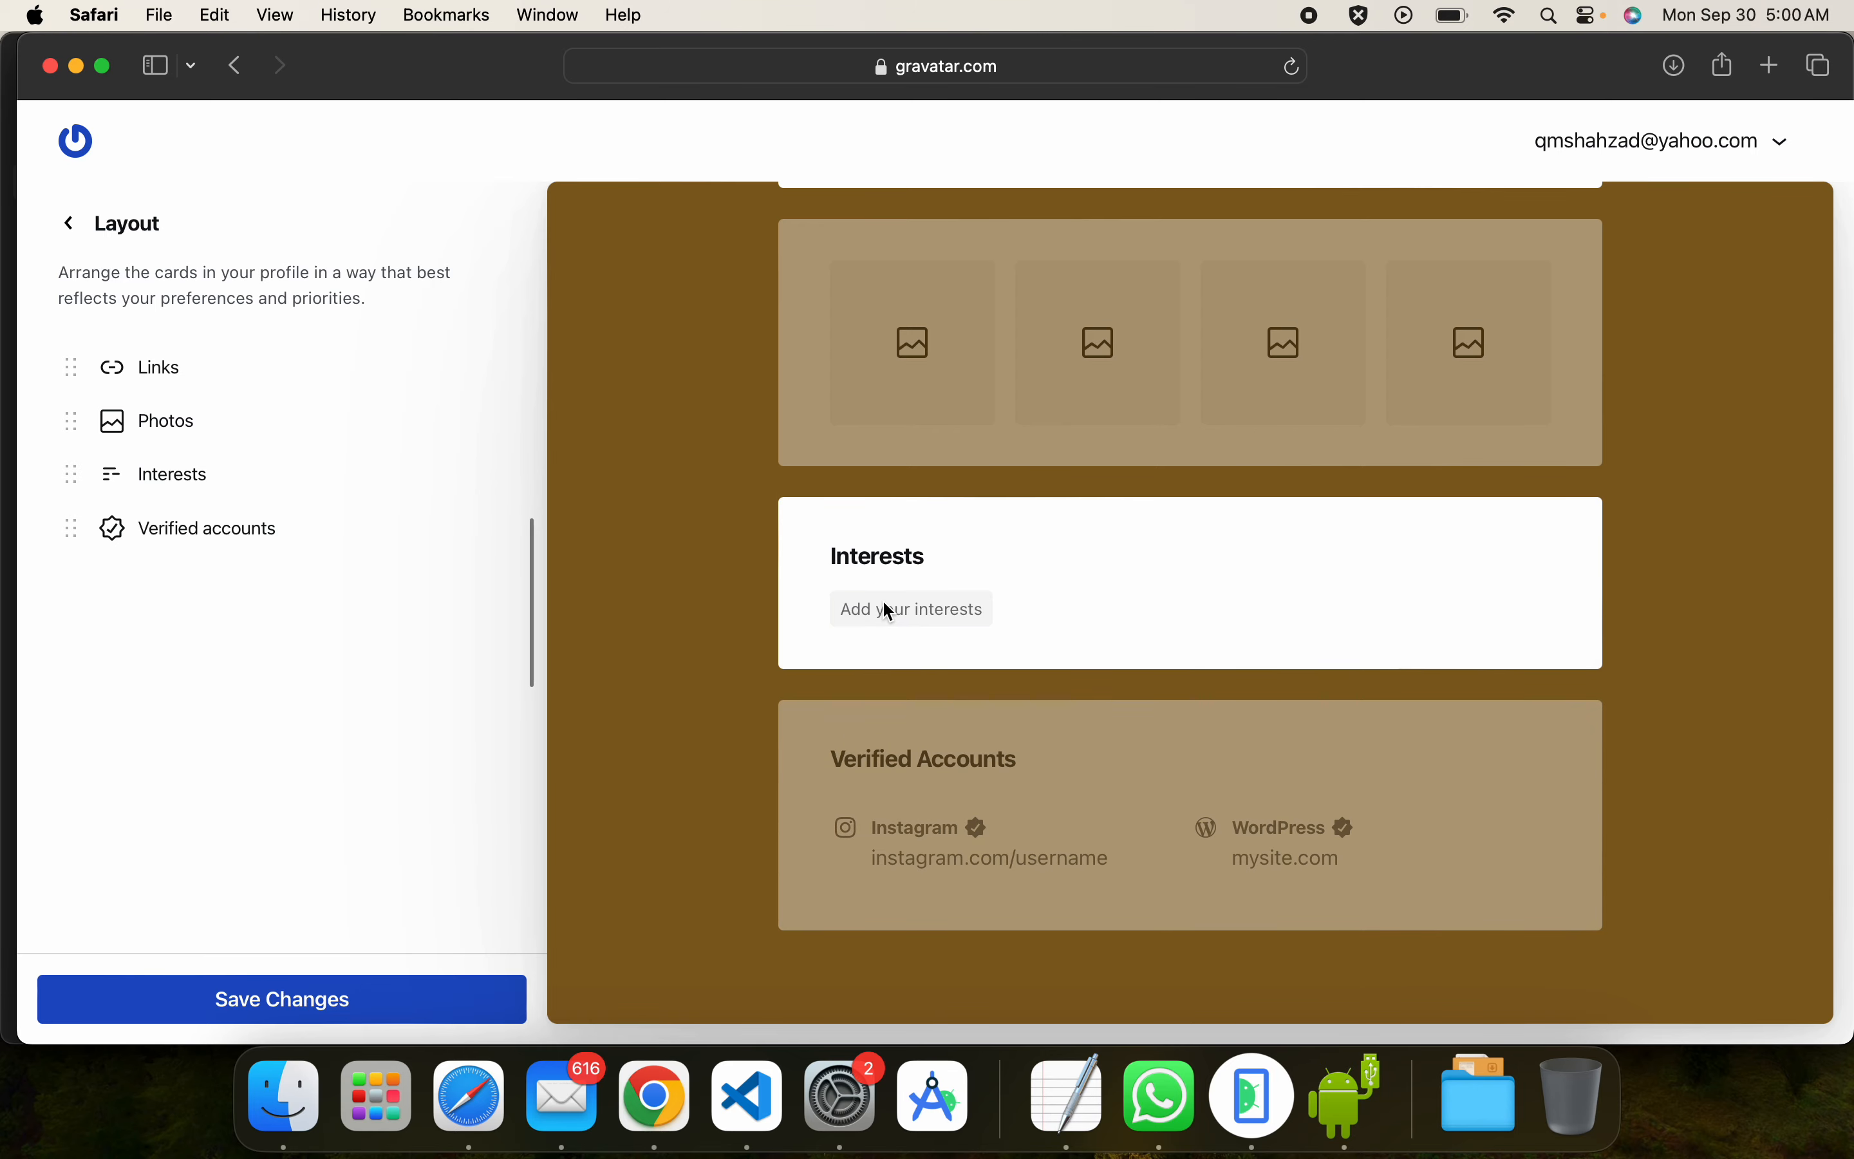
left_click(282, 999)
Open the Buttons & Links design settings and review the profile preview.
left_click(68, 223)
left_click(233, 523)
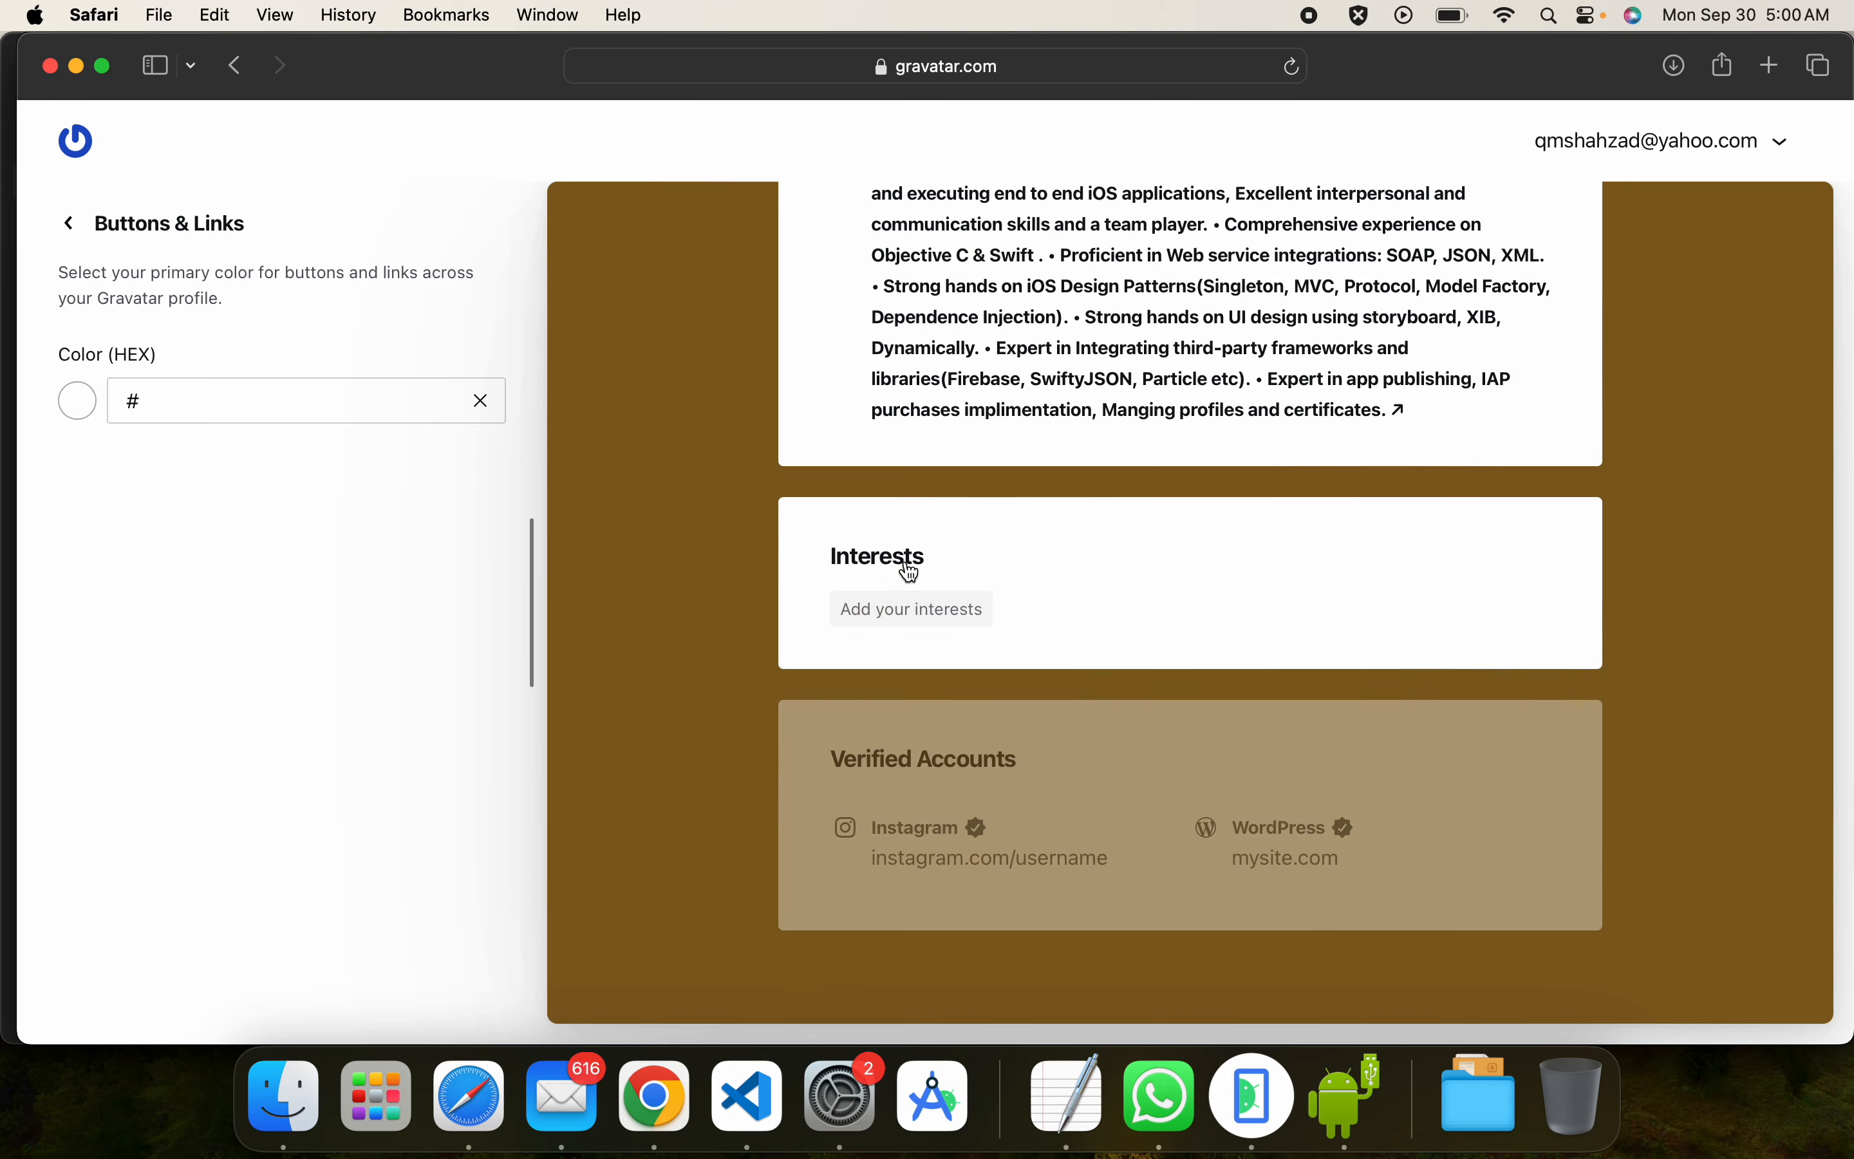
scroll(912, 573, "up", 10)
scroll(912, 573, "down", 10)
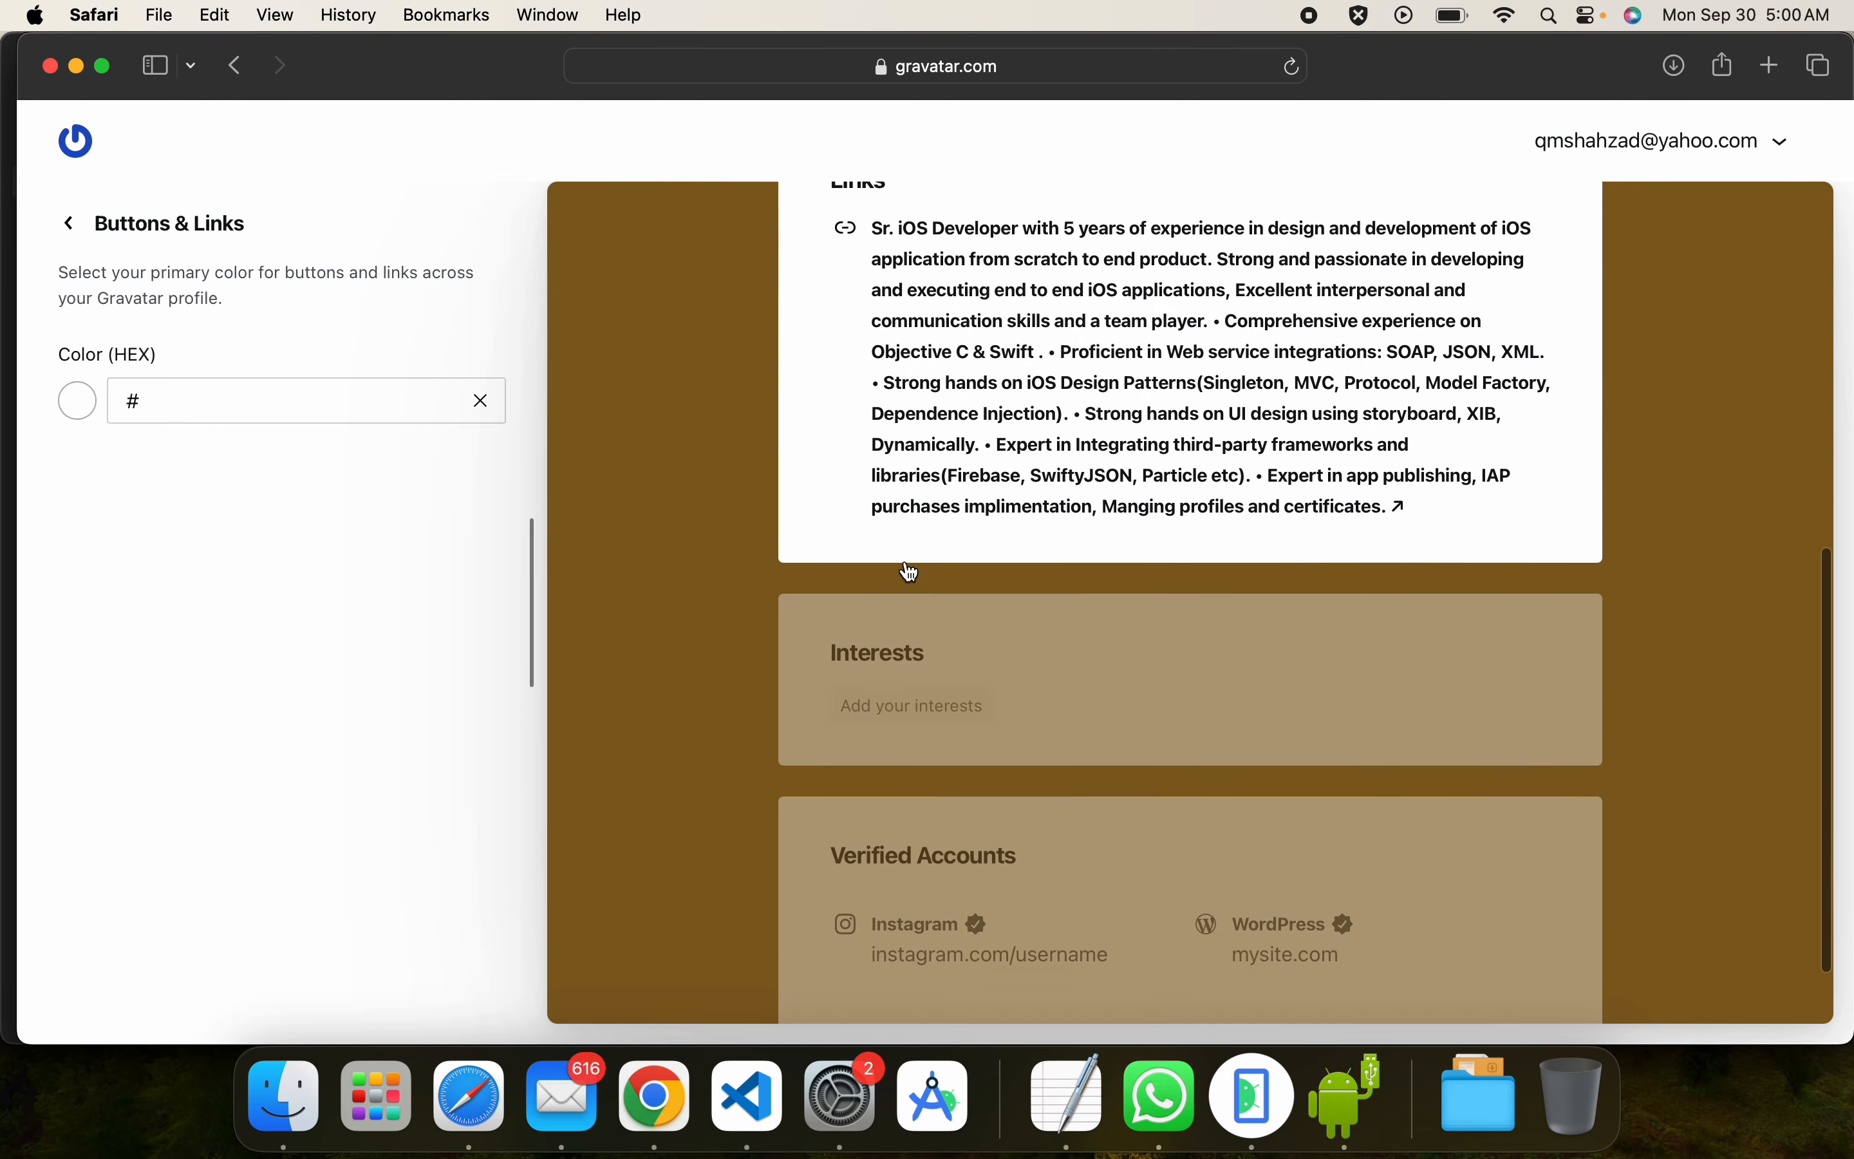
scroll(912, 573, "up", 8)
scroll(912, 573, "up", 2)
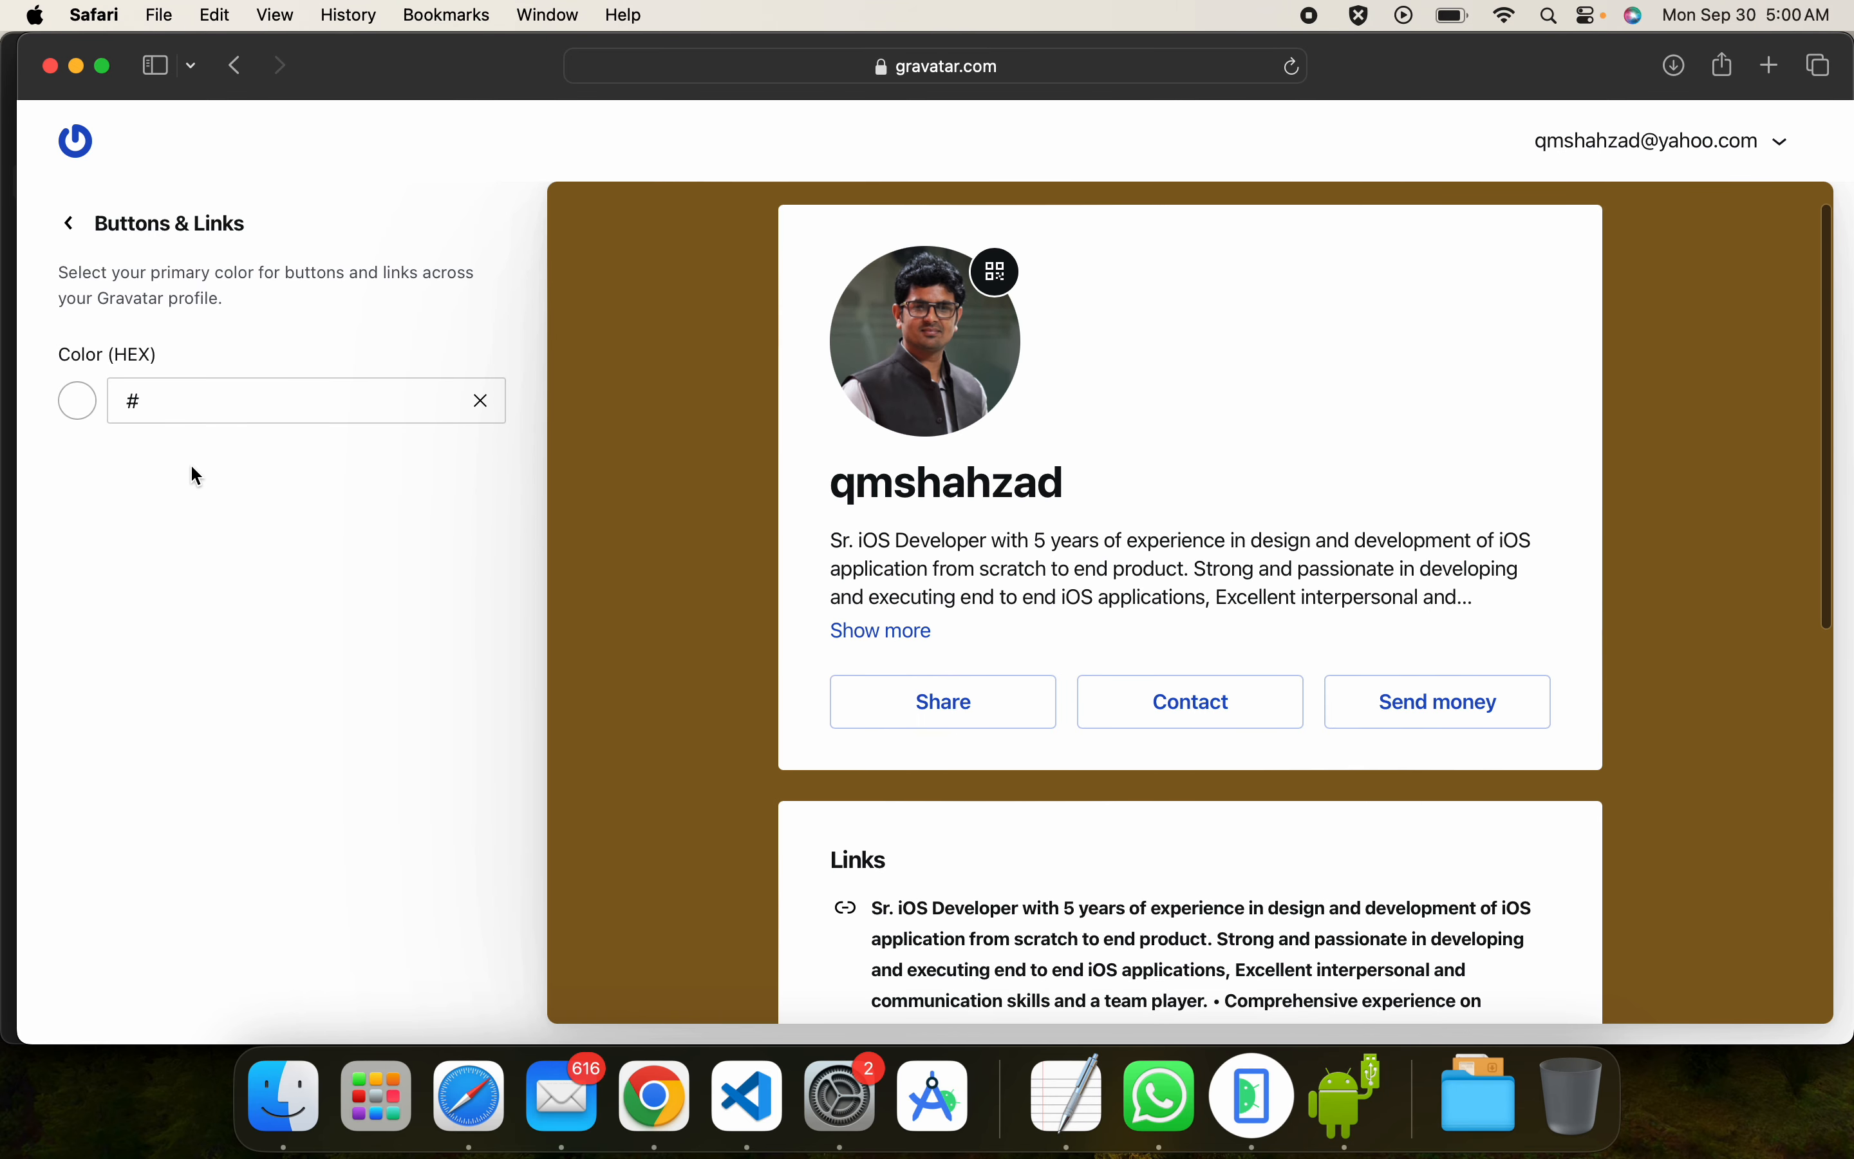
Try red, orange and black primary colours for buttons and links in the colour picker.
left_click(81, 410)
left_click(314, 480)
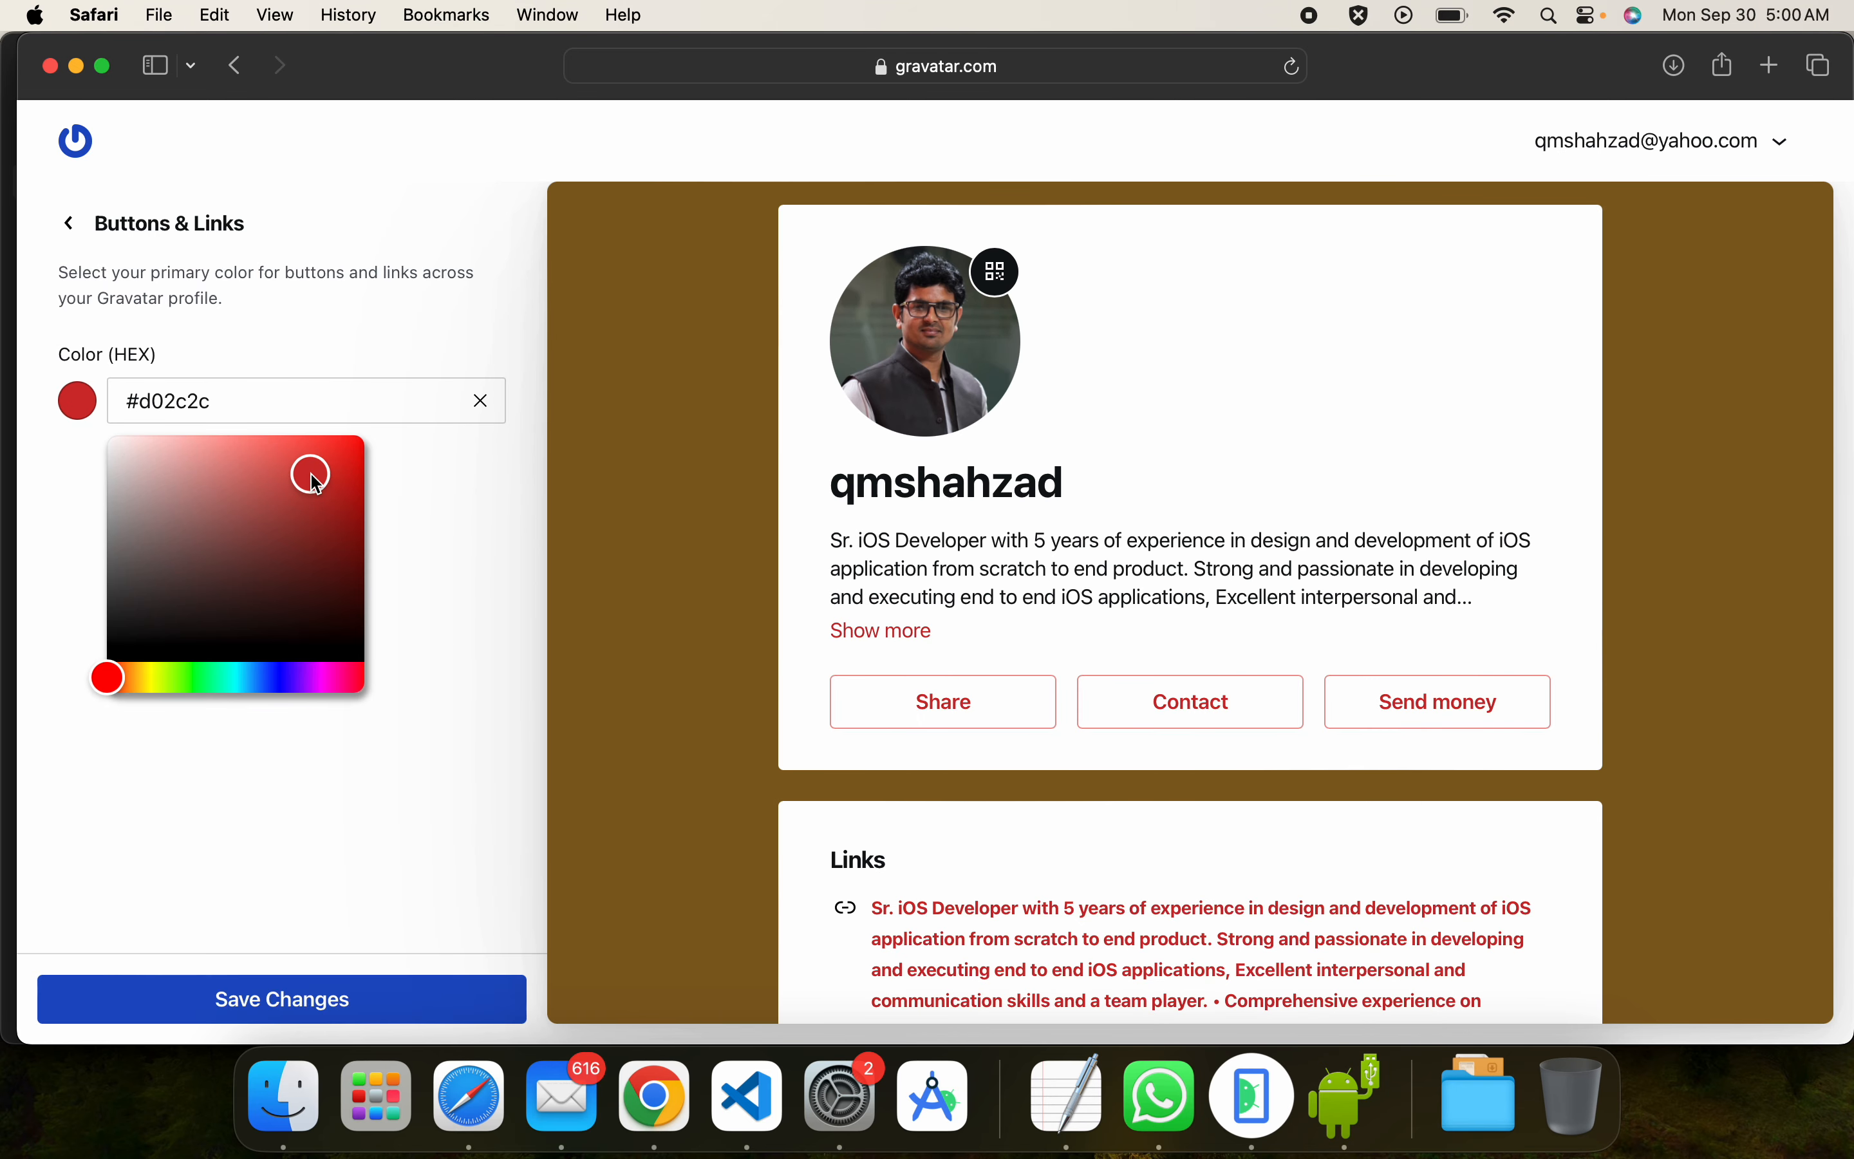
scroll(1010, 797, "down", 10)
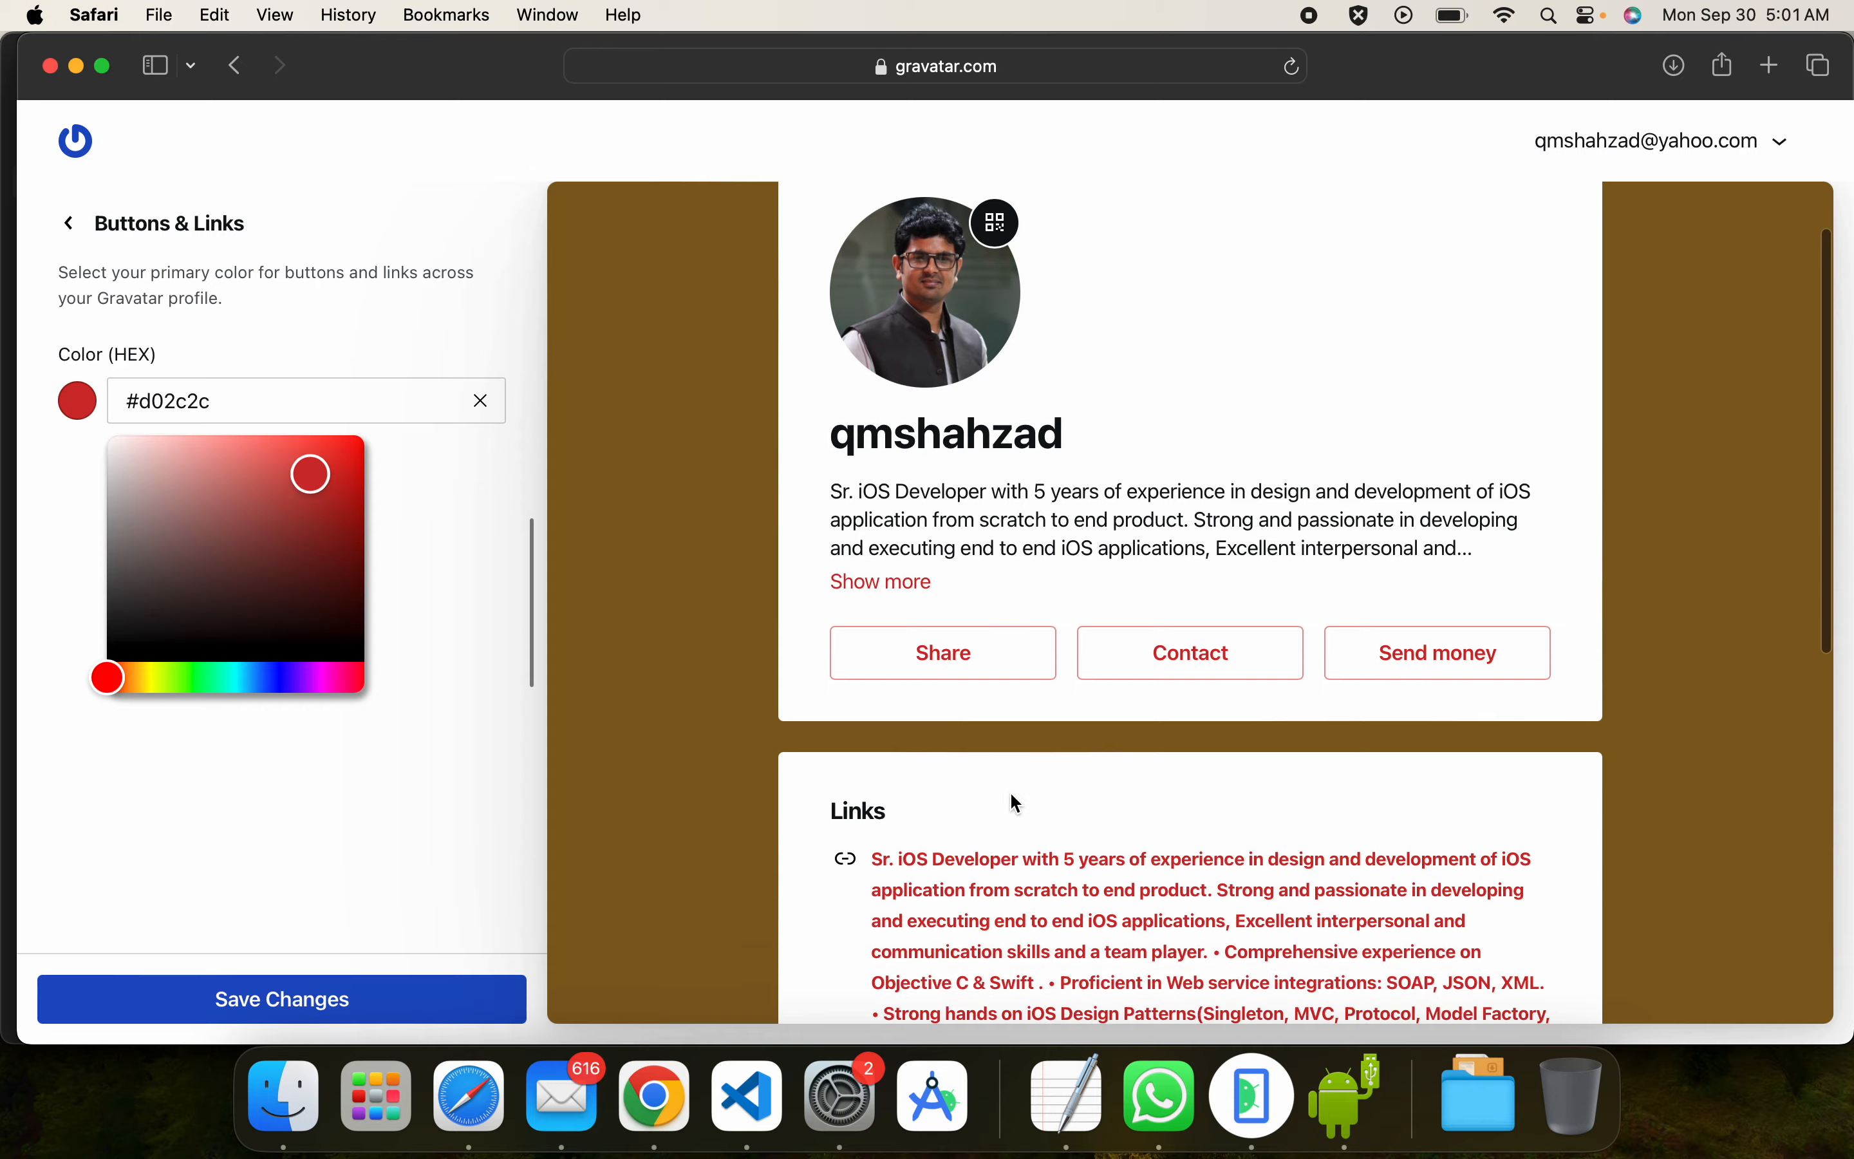
scroll(1017, 802, "up", 6)
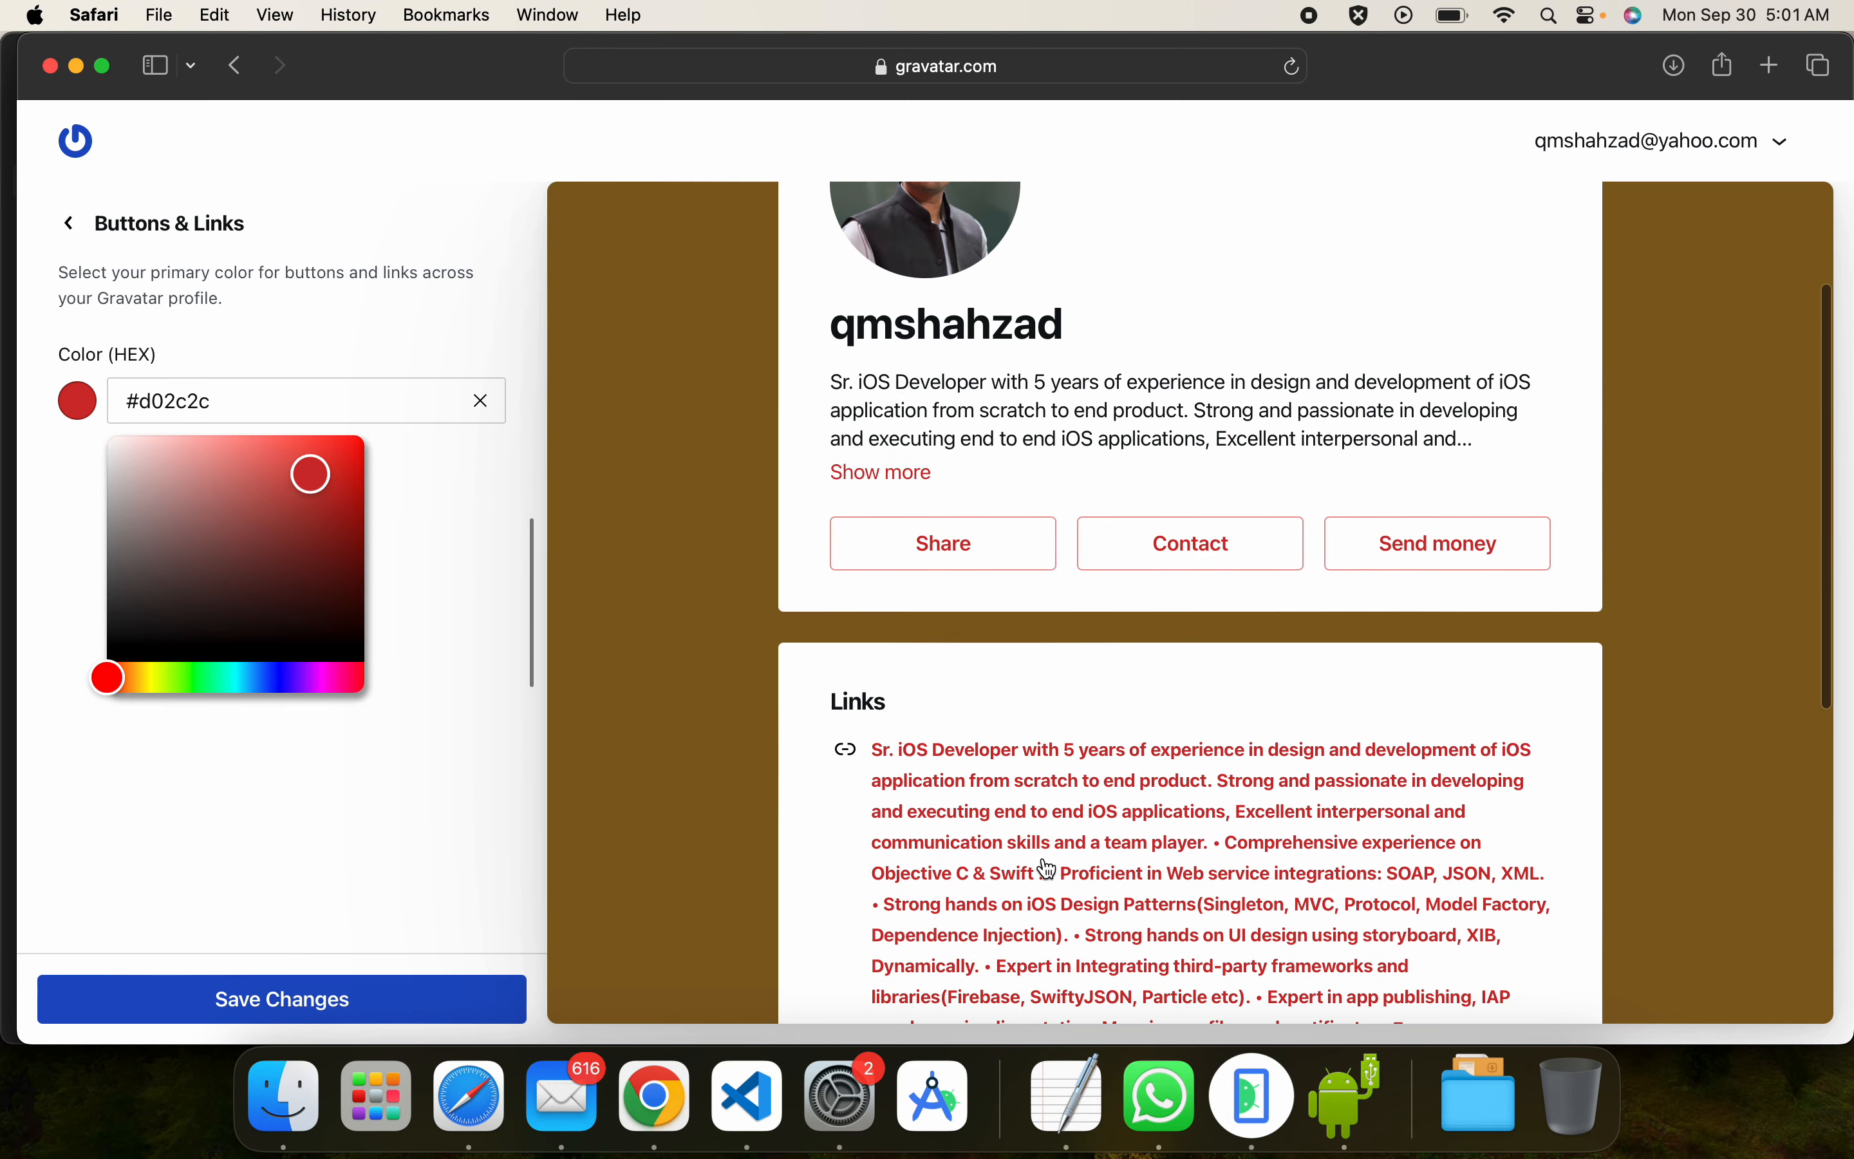
scroll(1055, 703, "down", 6)
scroll(1117, 644, "up", 10)
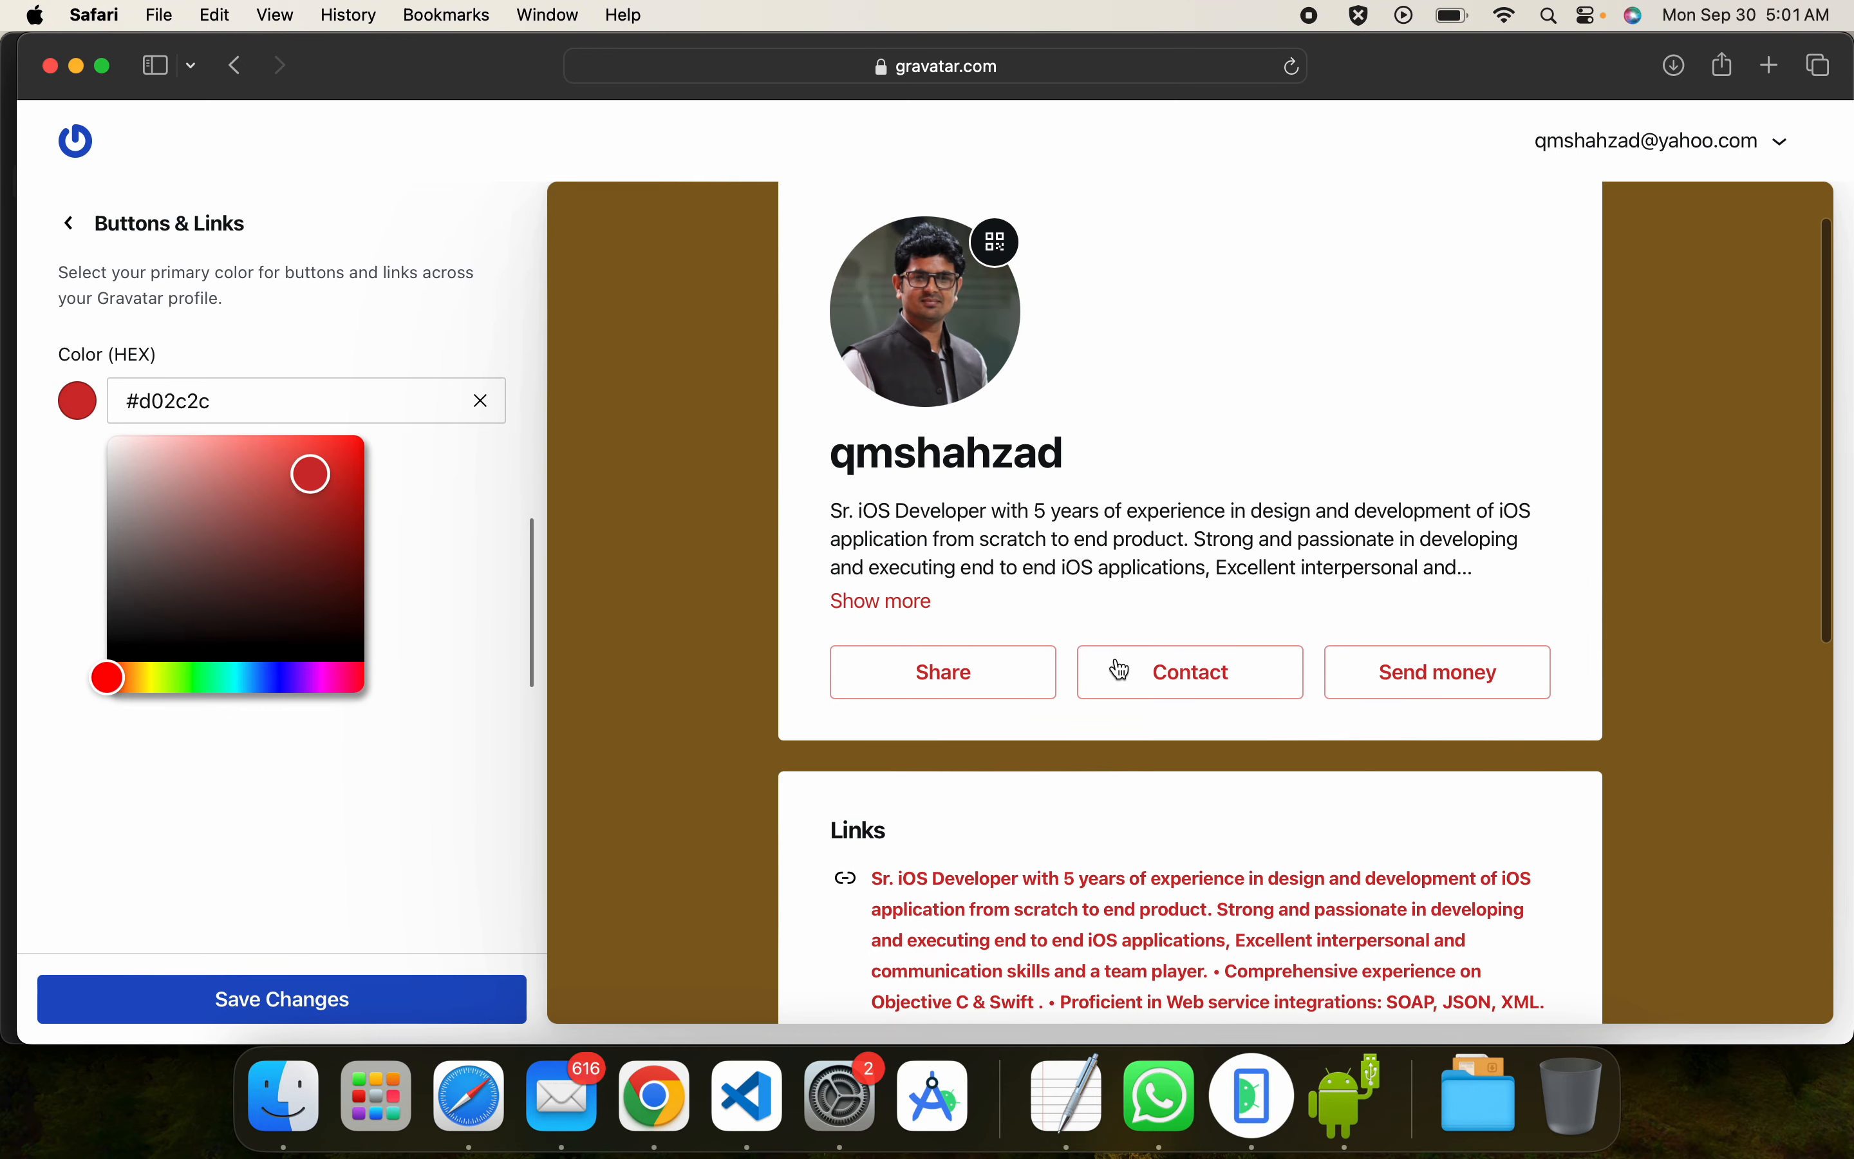
left_click_drag(108, 677, 134, 679)
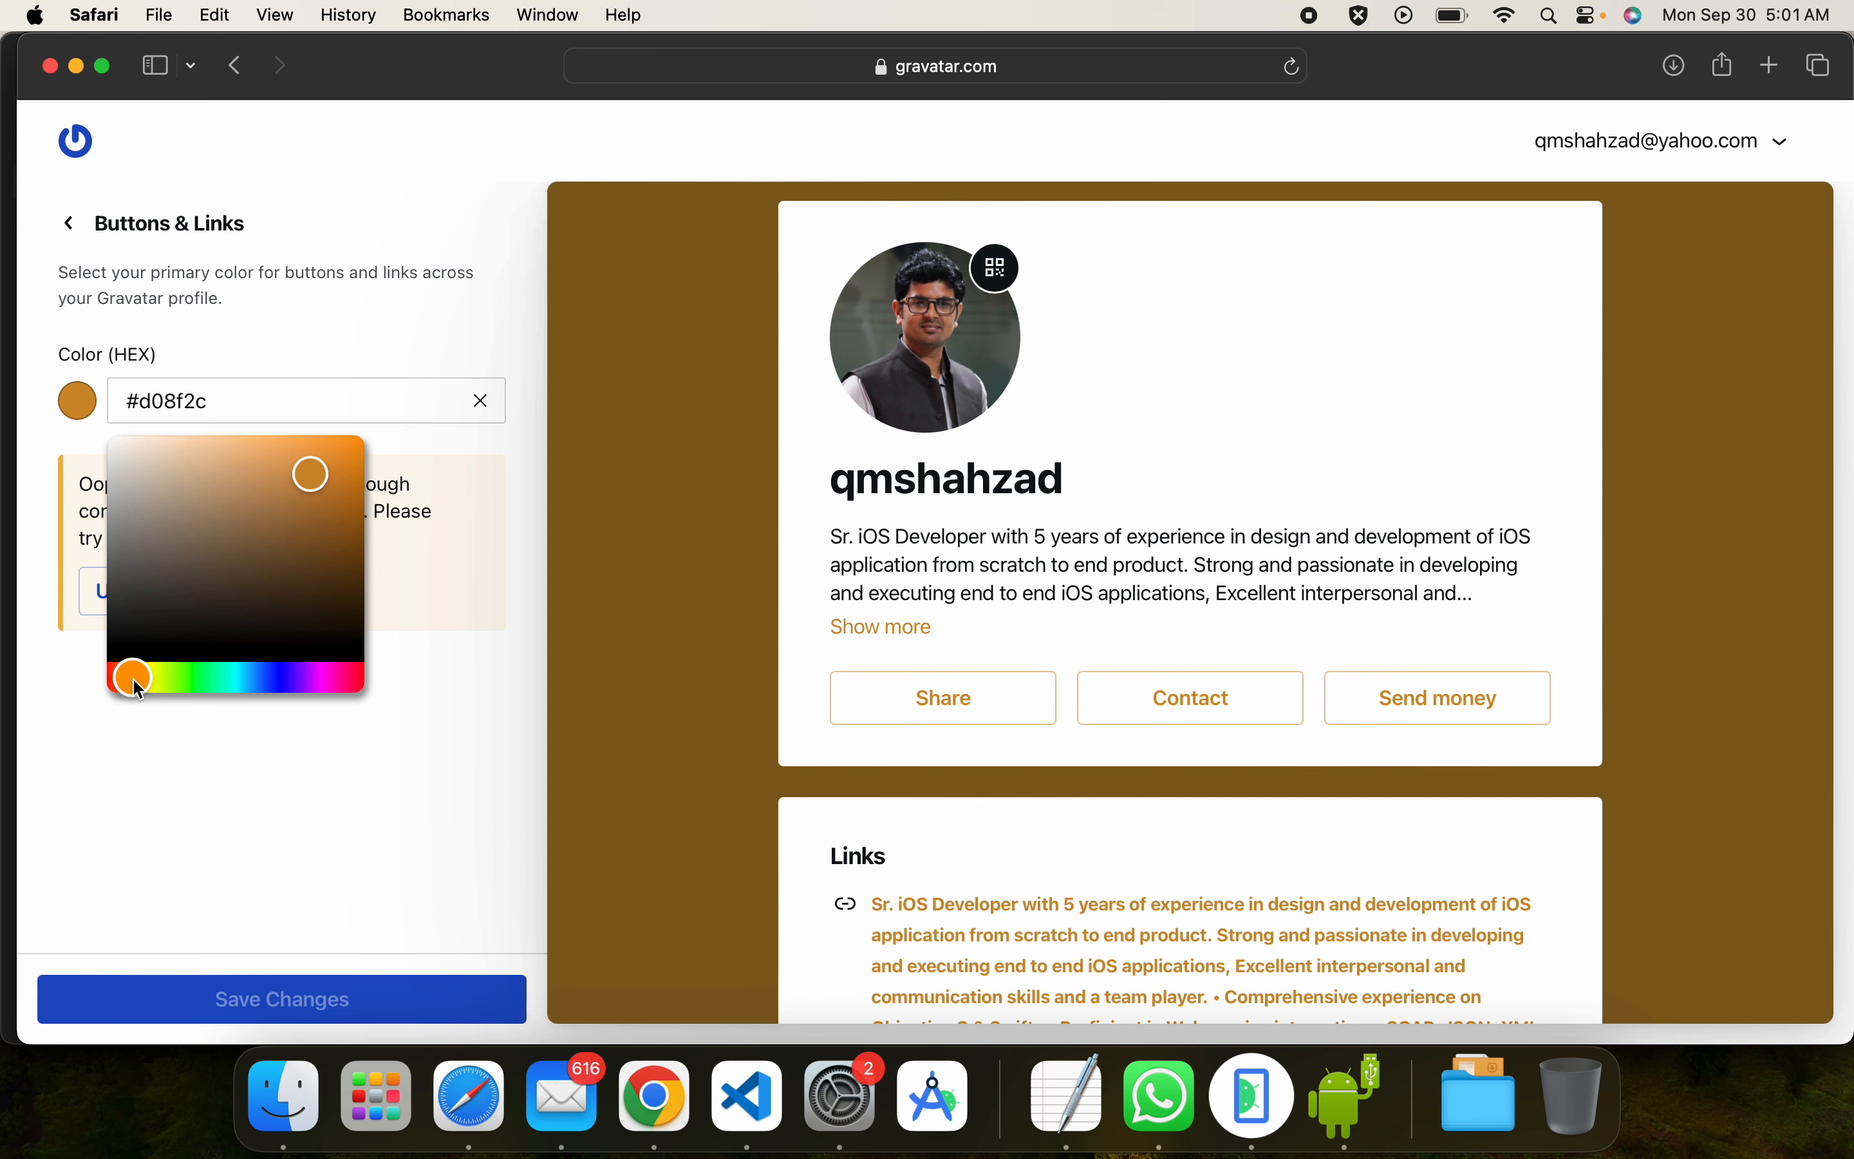
left_click(136, 641)
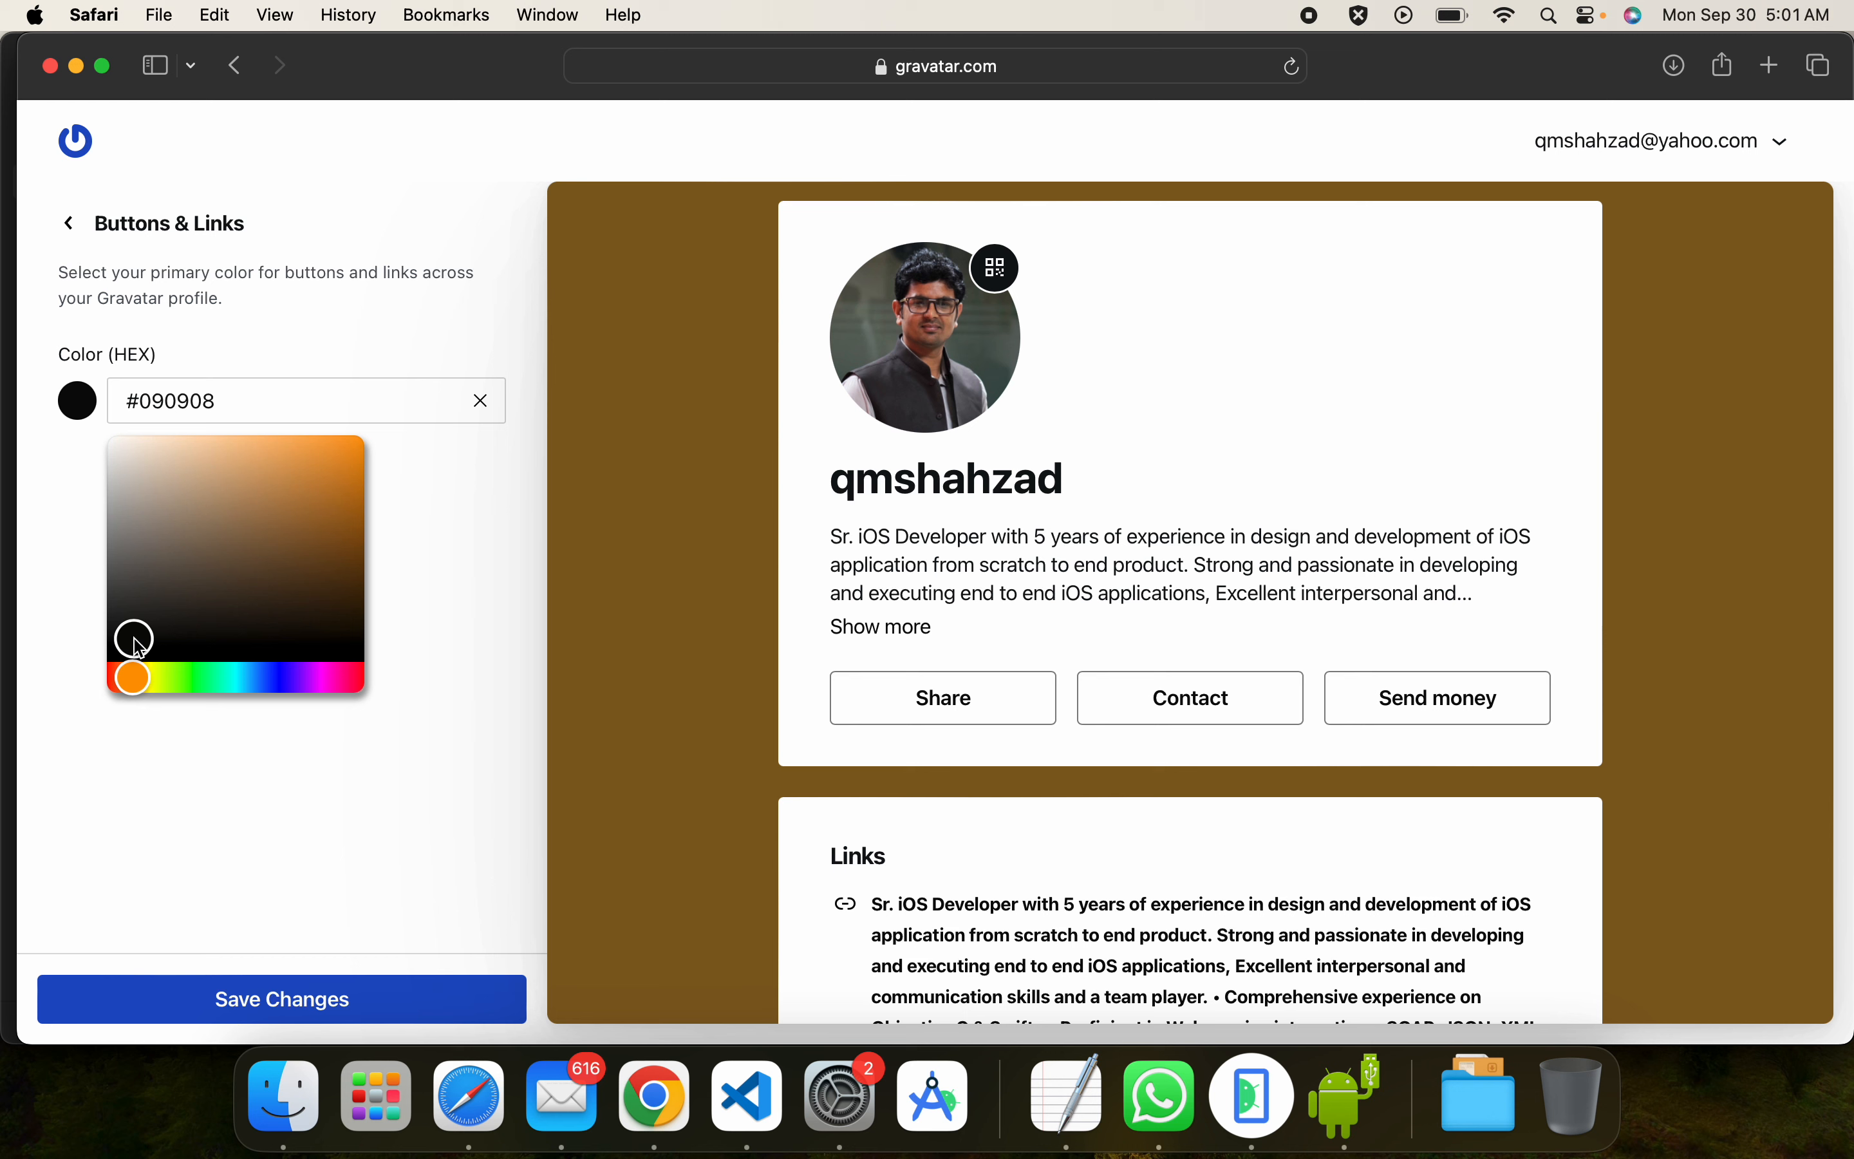
Set the buttons and links colour to #222070 with the colour picker and save the changes.
left_click(281, 681)
left_click(310, 504)
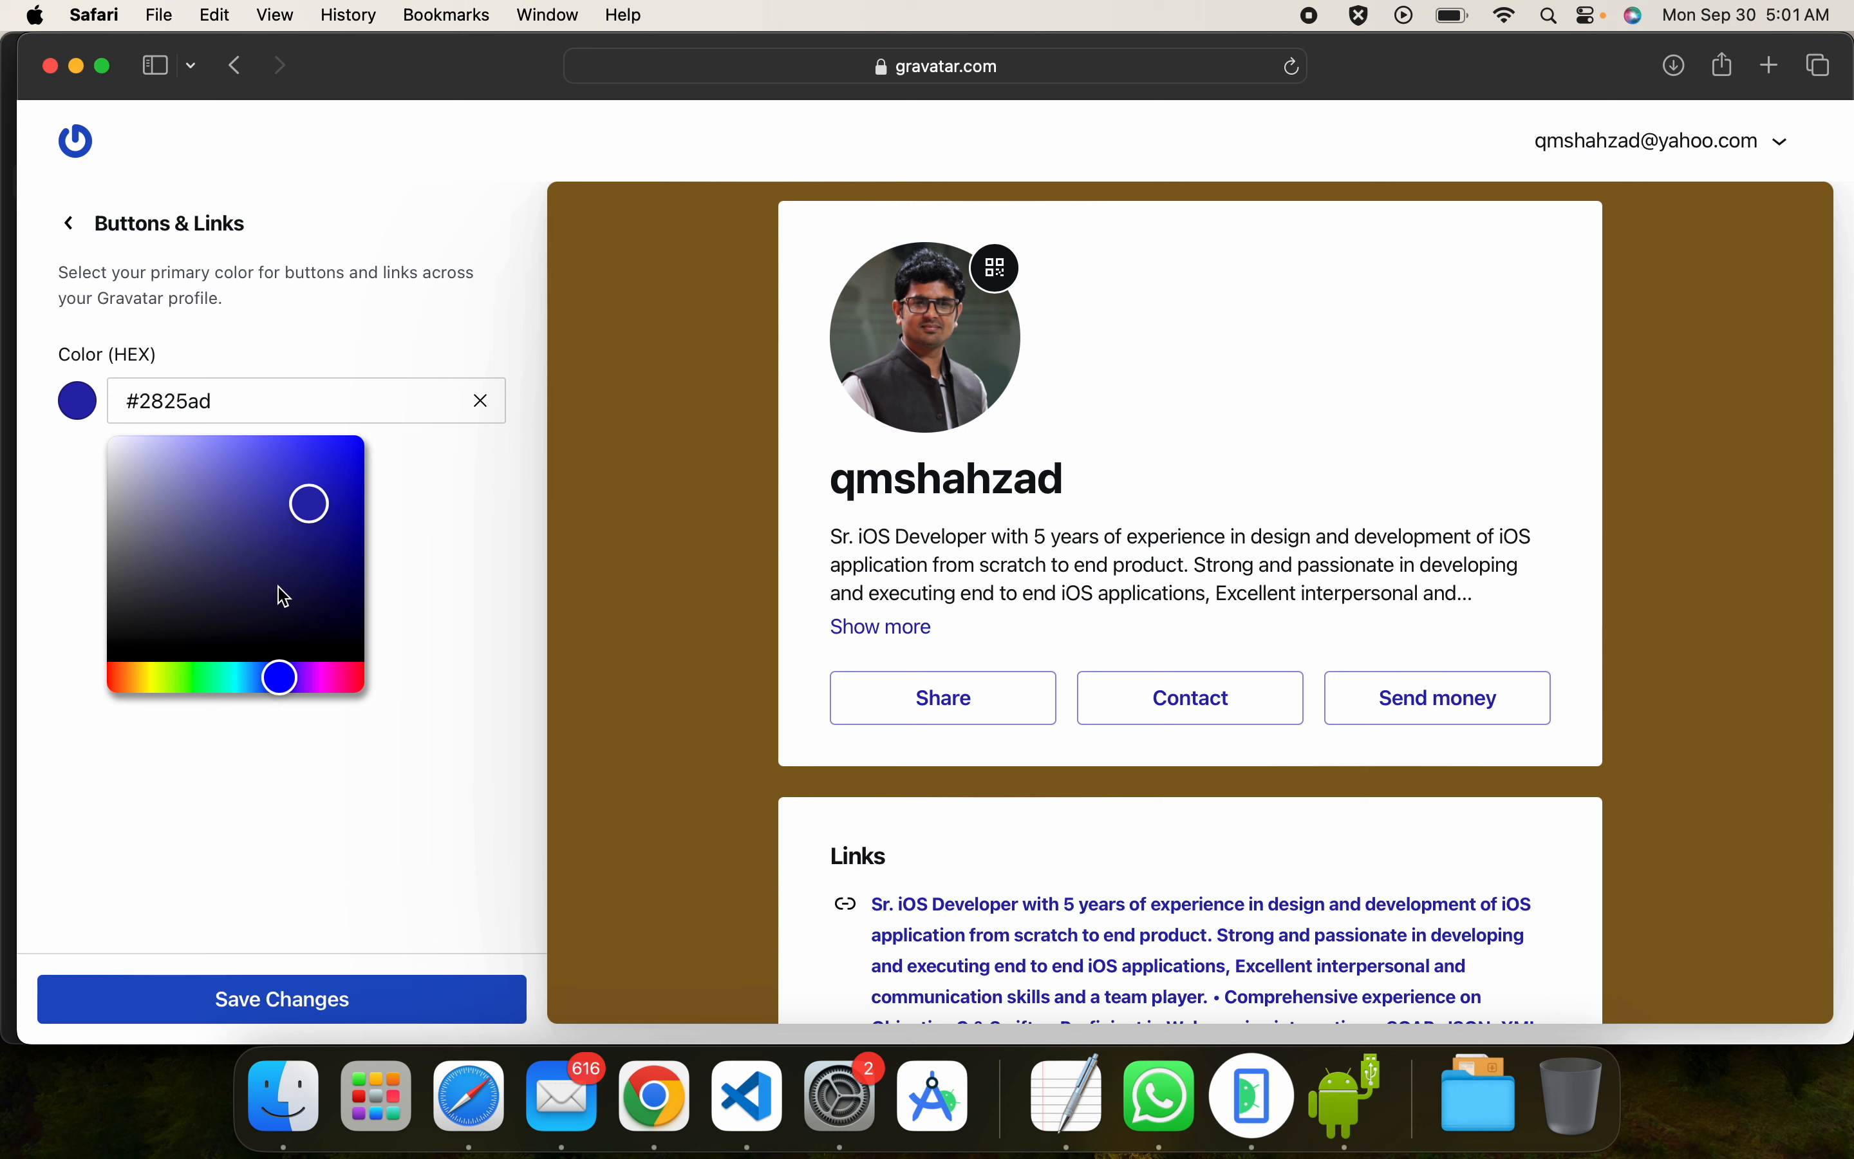
left_click(292, 555)
left_click(447, 580)
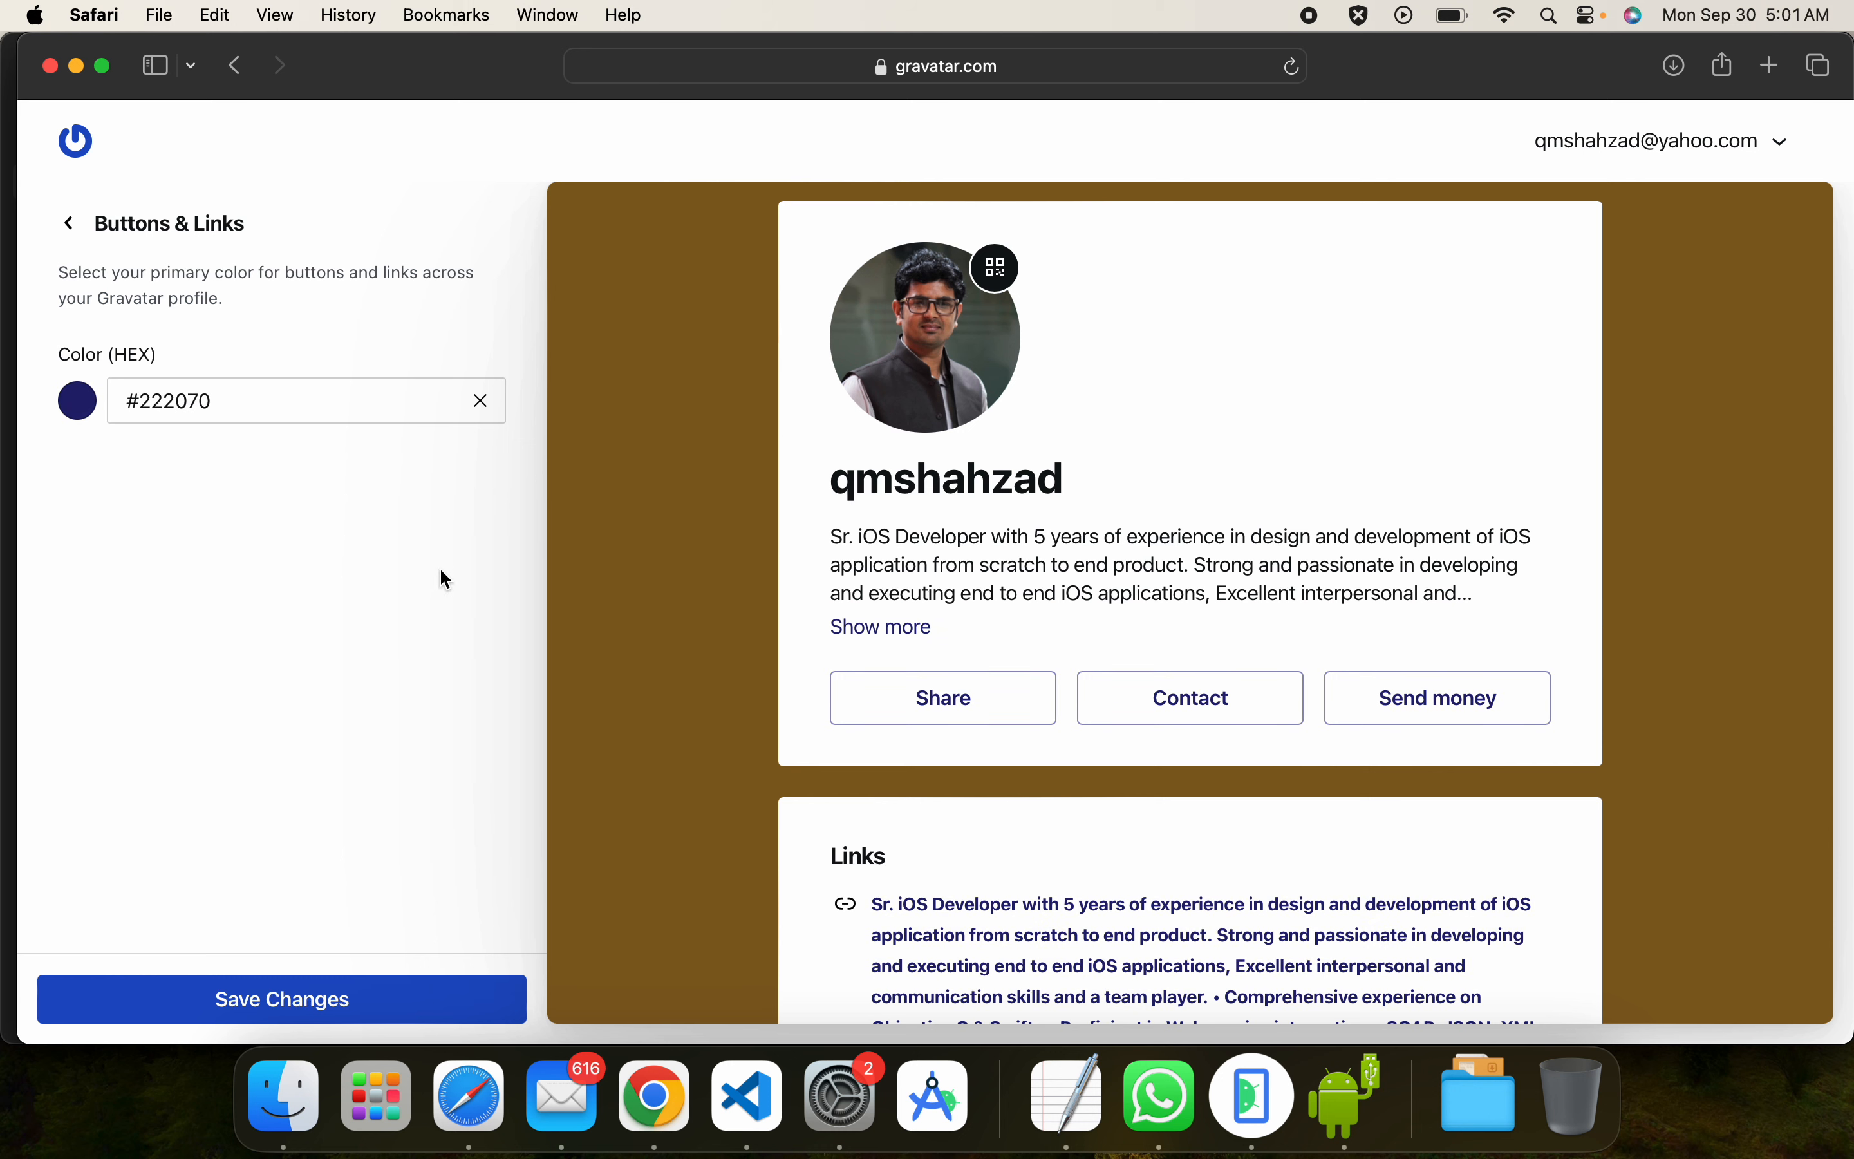
left_click(352, 994)
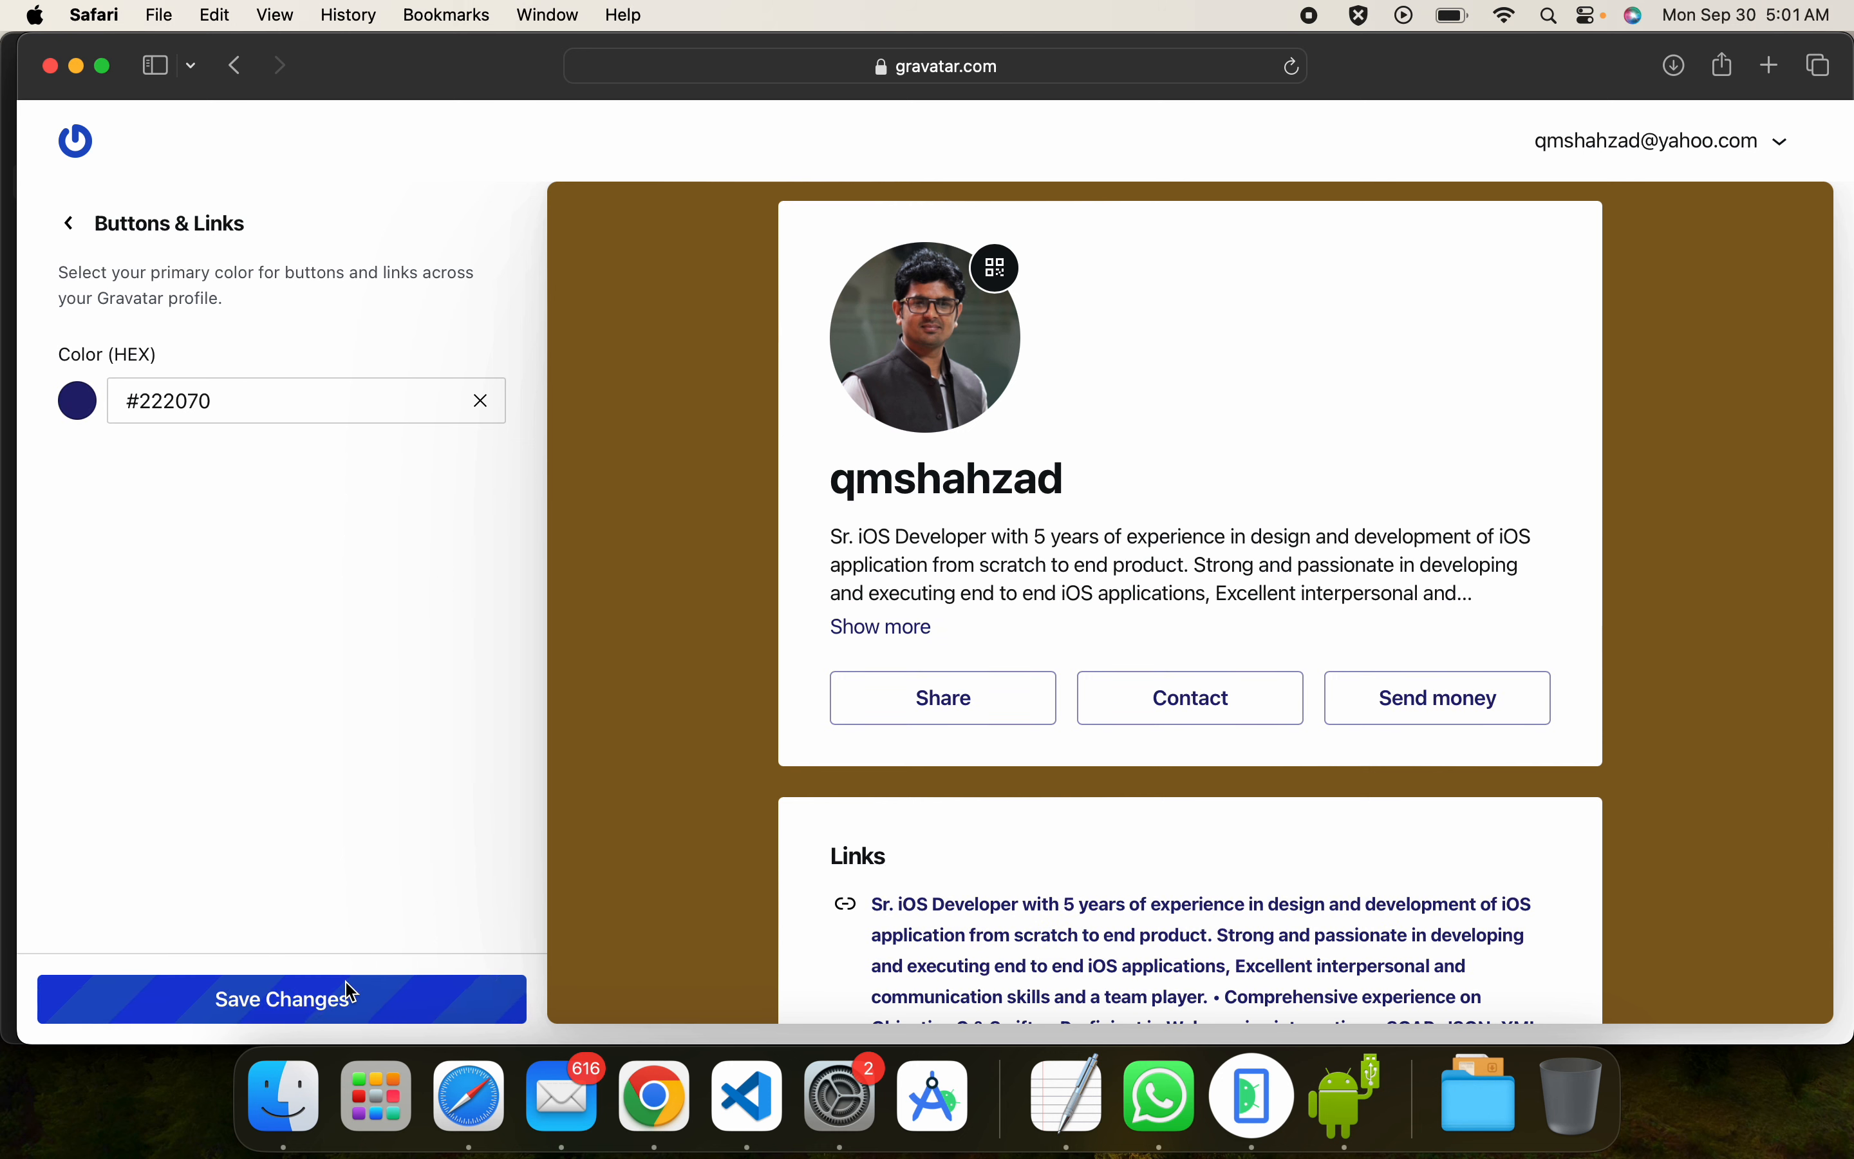
In the About settings, change the About Me text from 5 to 12 years of experience and save.
left_click(68, 223)
left_click(138, 337)
left_click(301, 478)
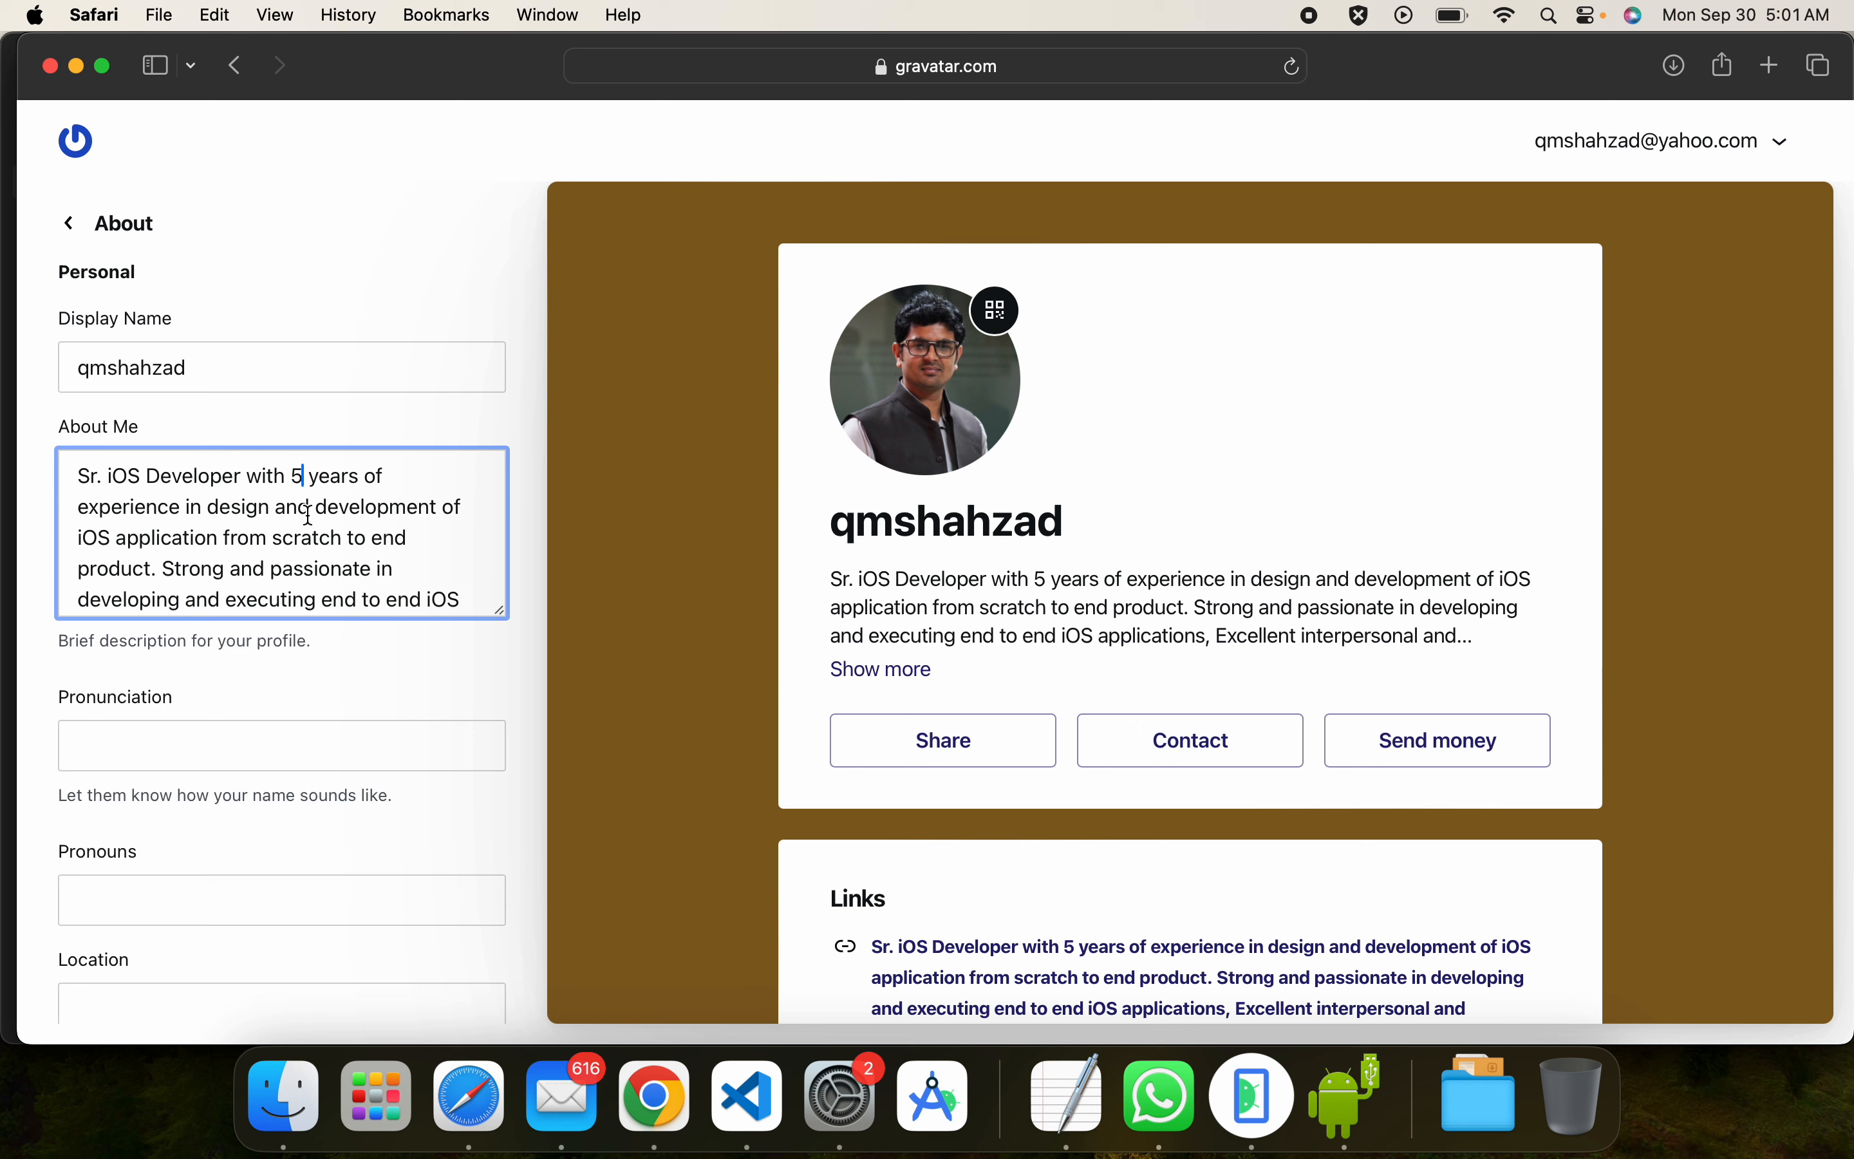
key("BackSpace")
type("12")
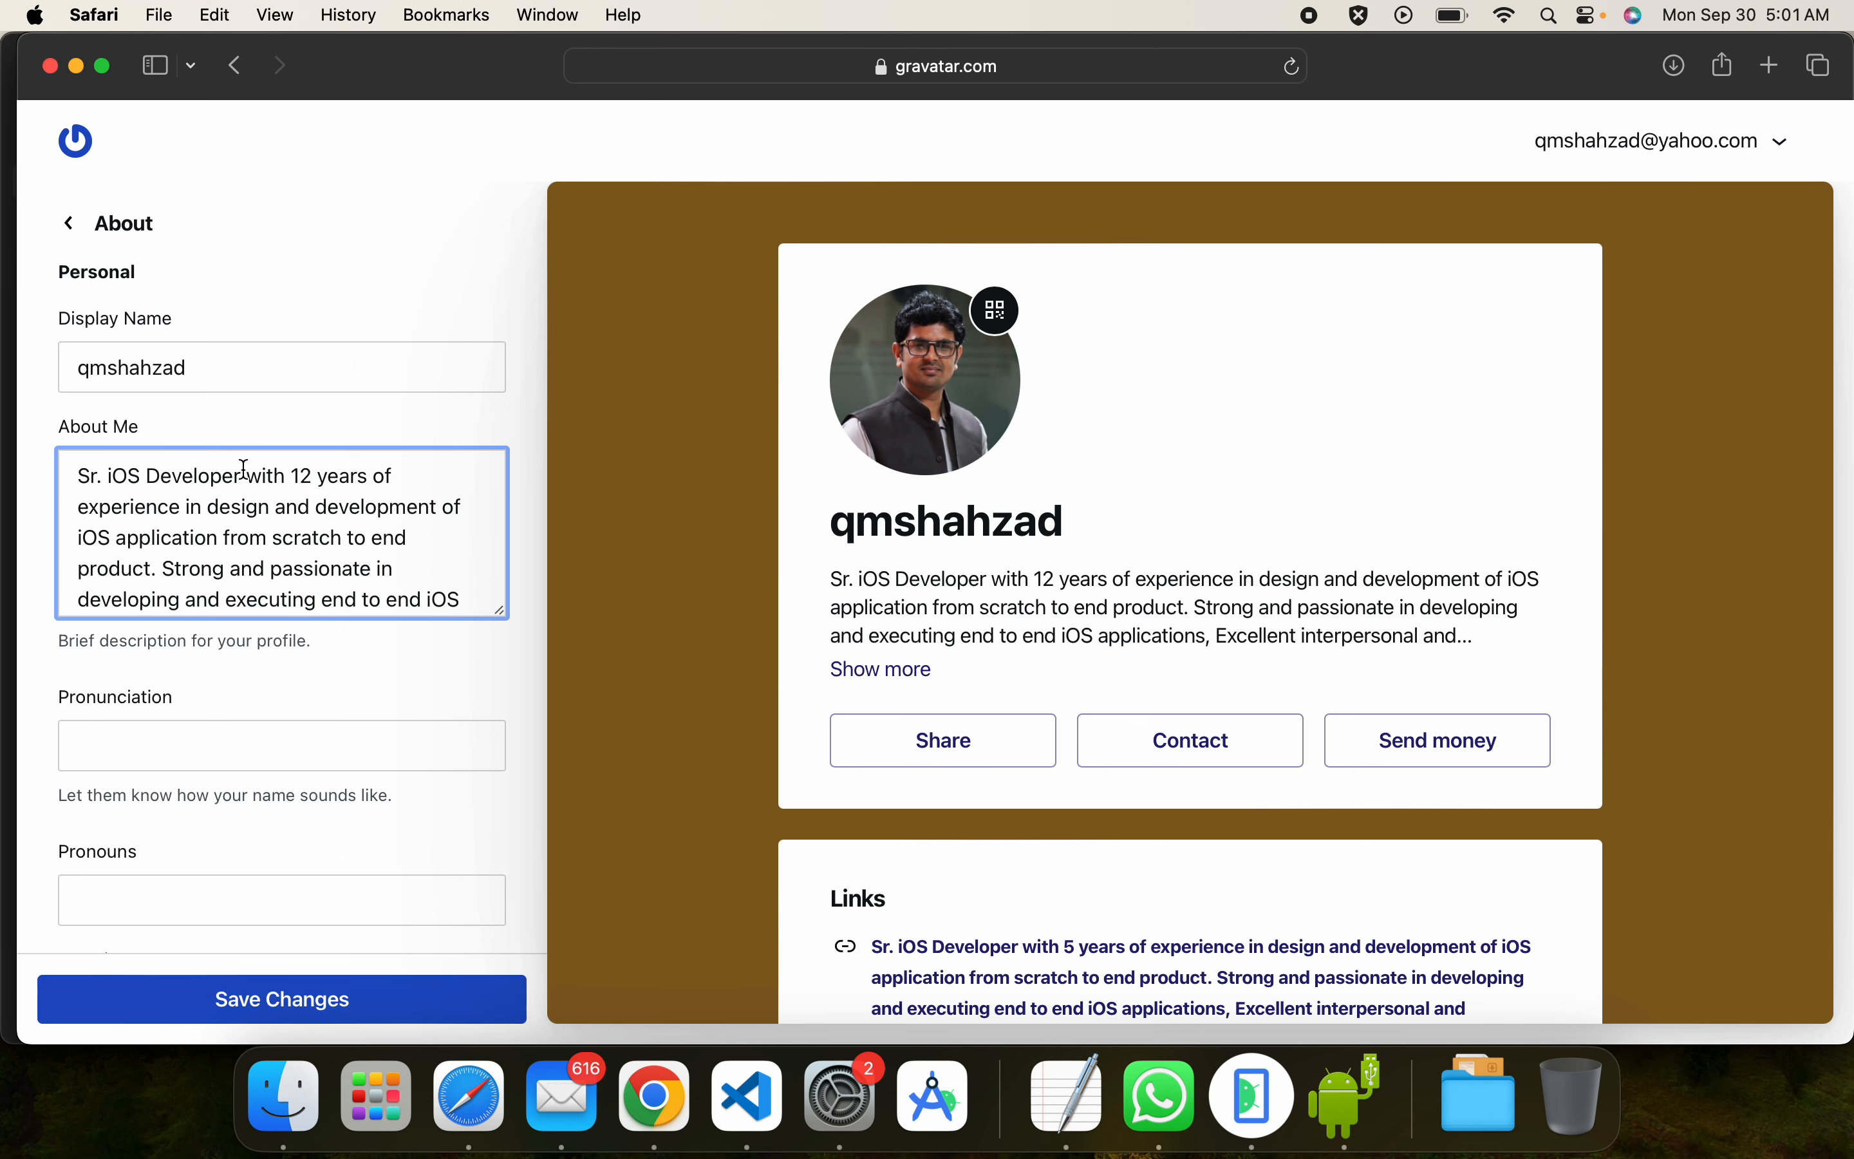
scroll(229, 642, "down", 3)
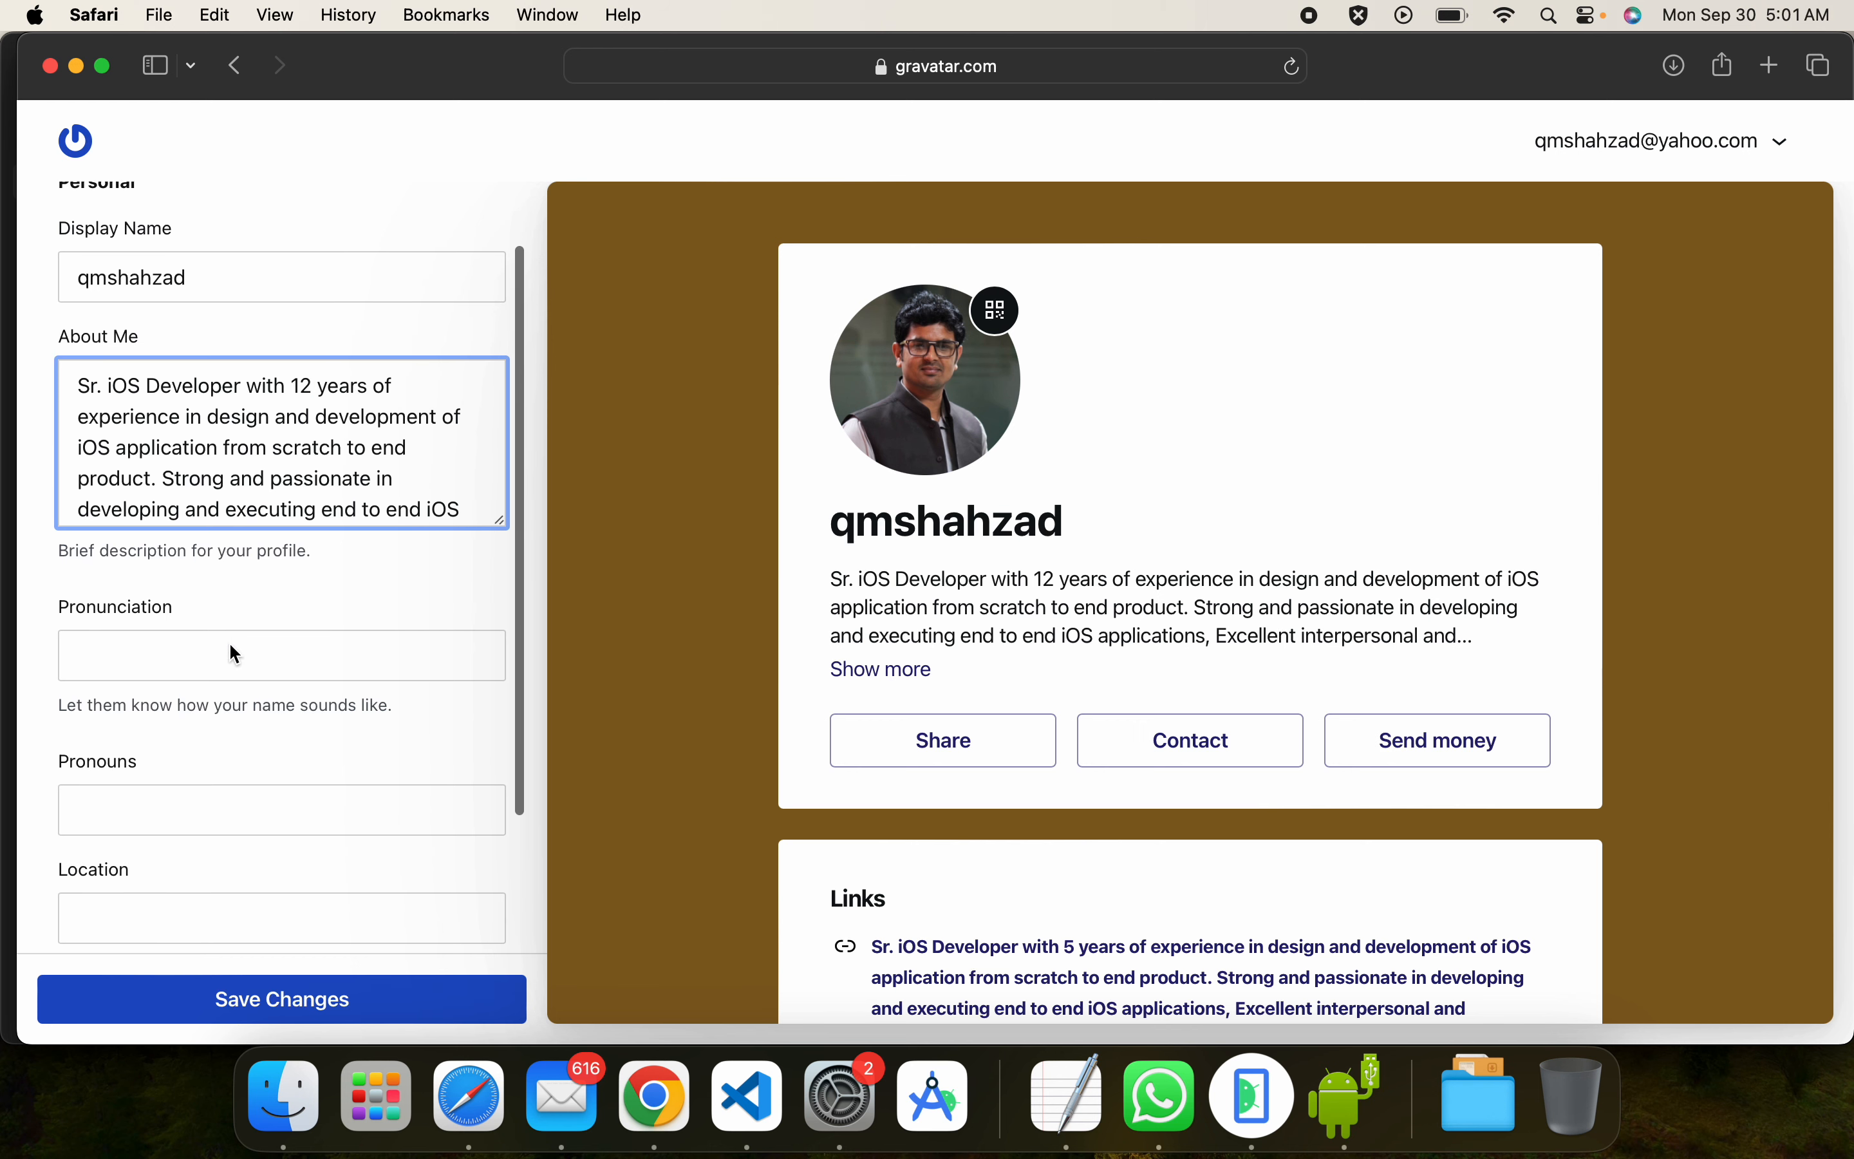
scroll(218, 733, "down", 3)
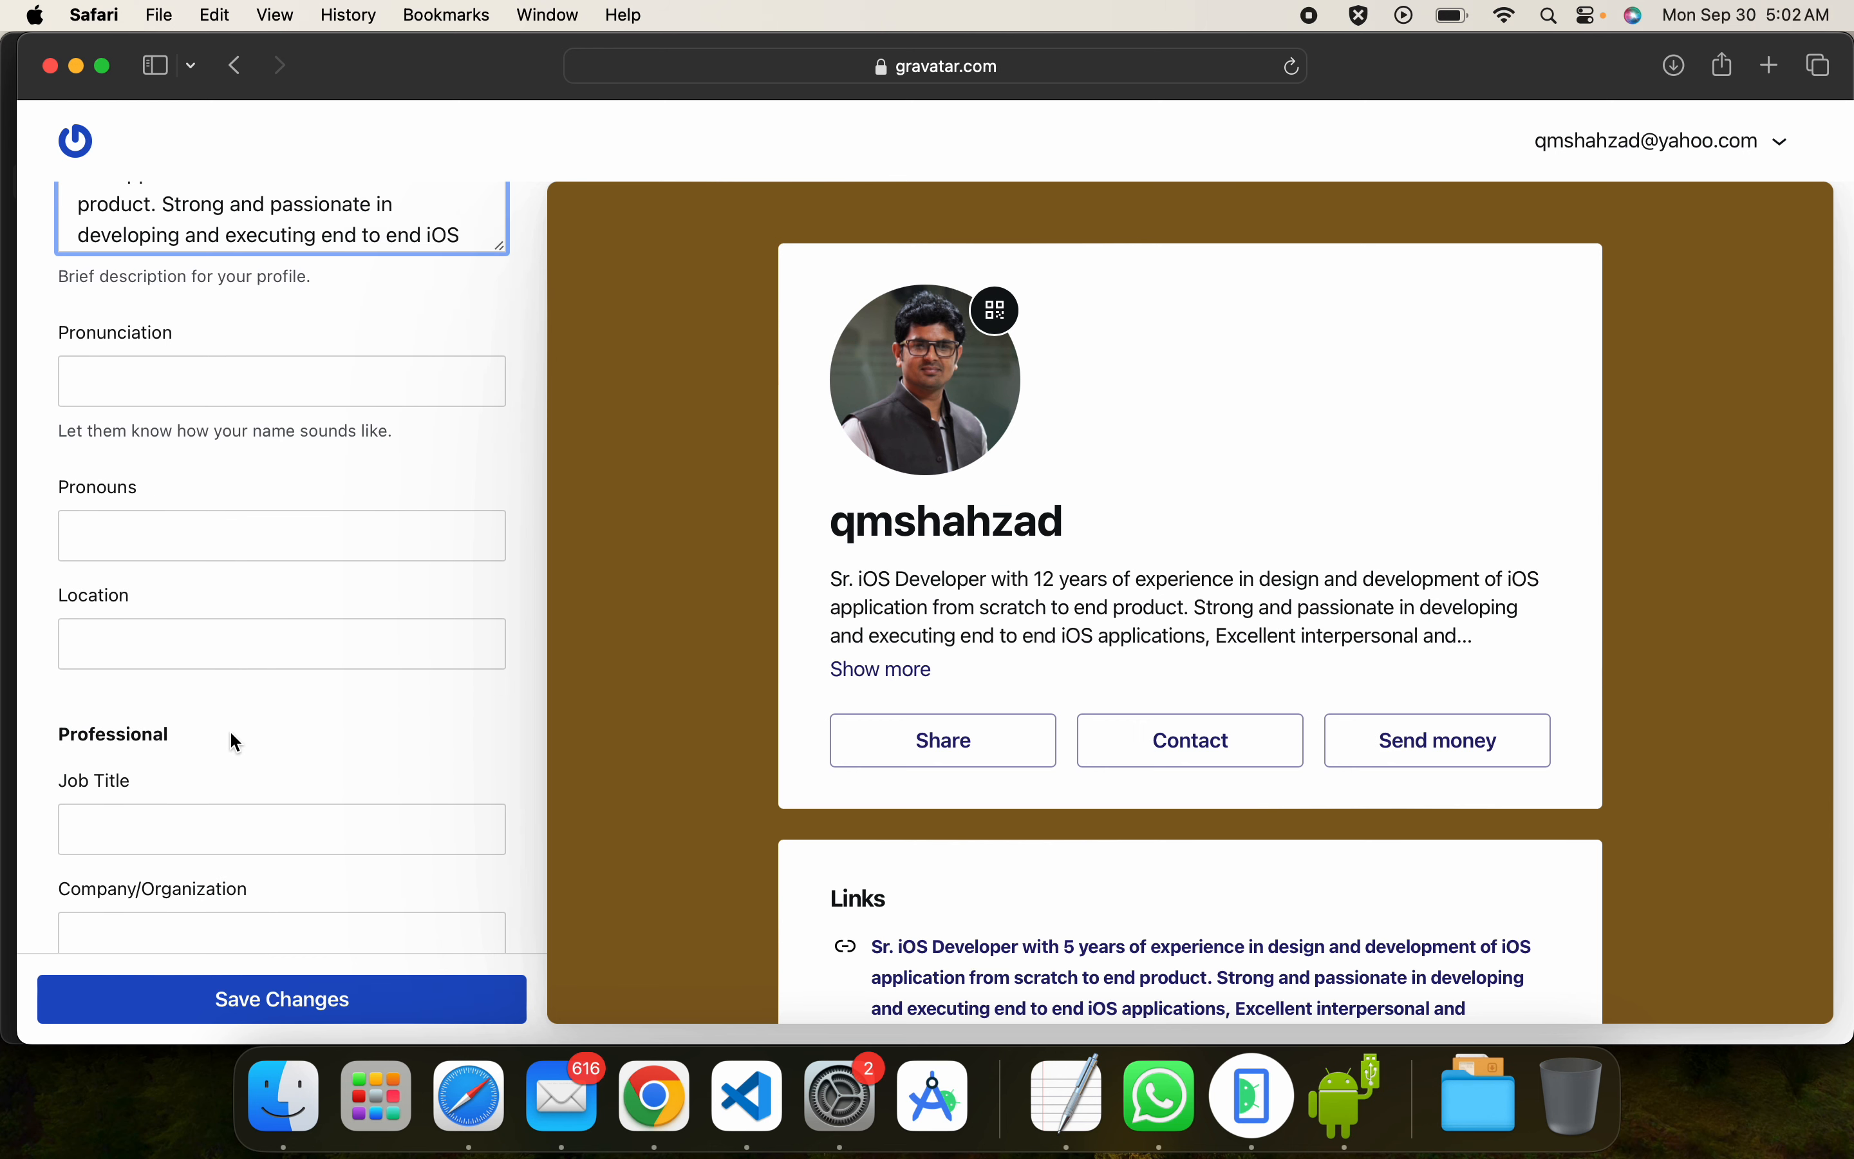
scroll(230, 734, "down", 1)
scroll(229, 730, "down", 1)
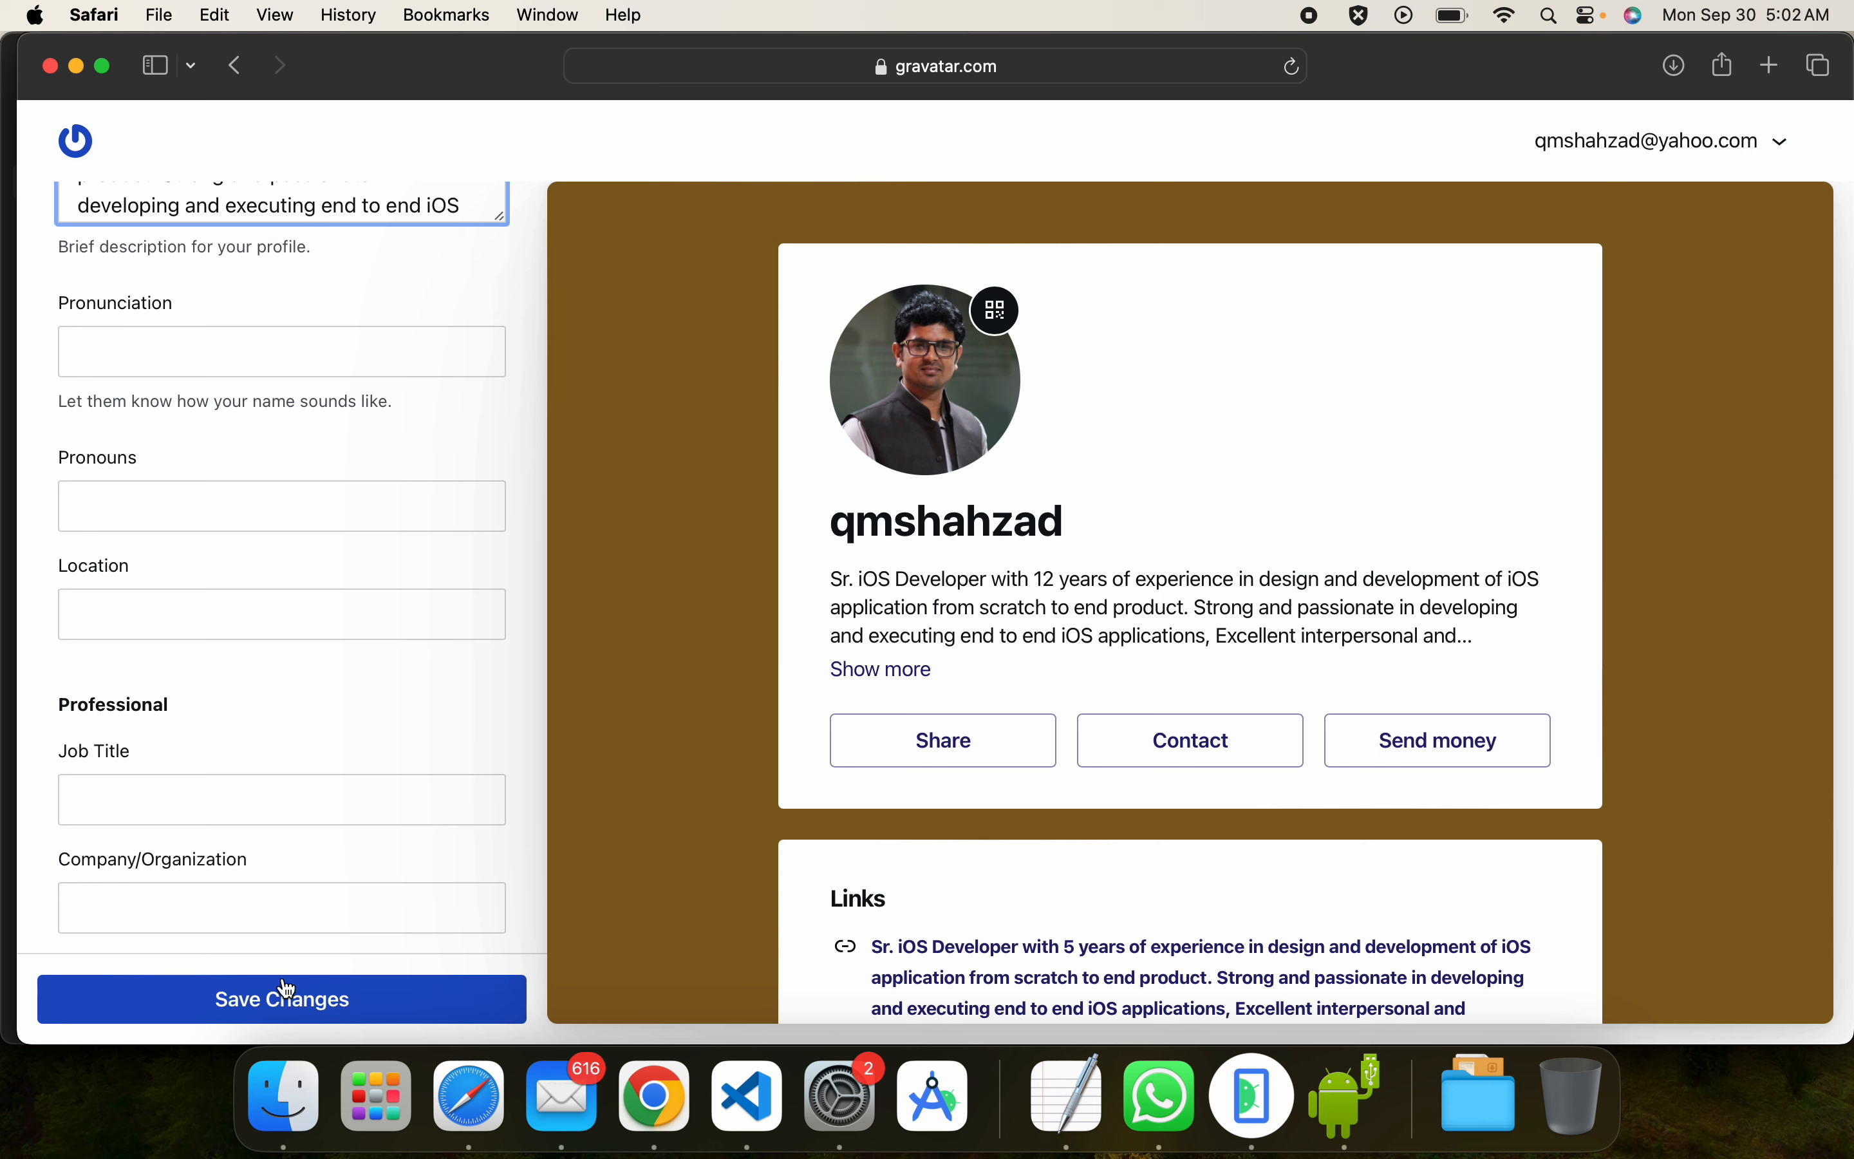
left_click(294, 998)
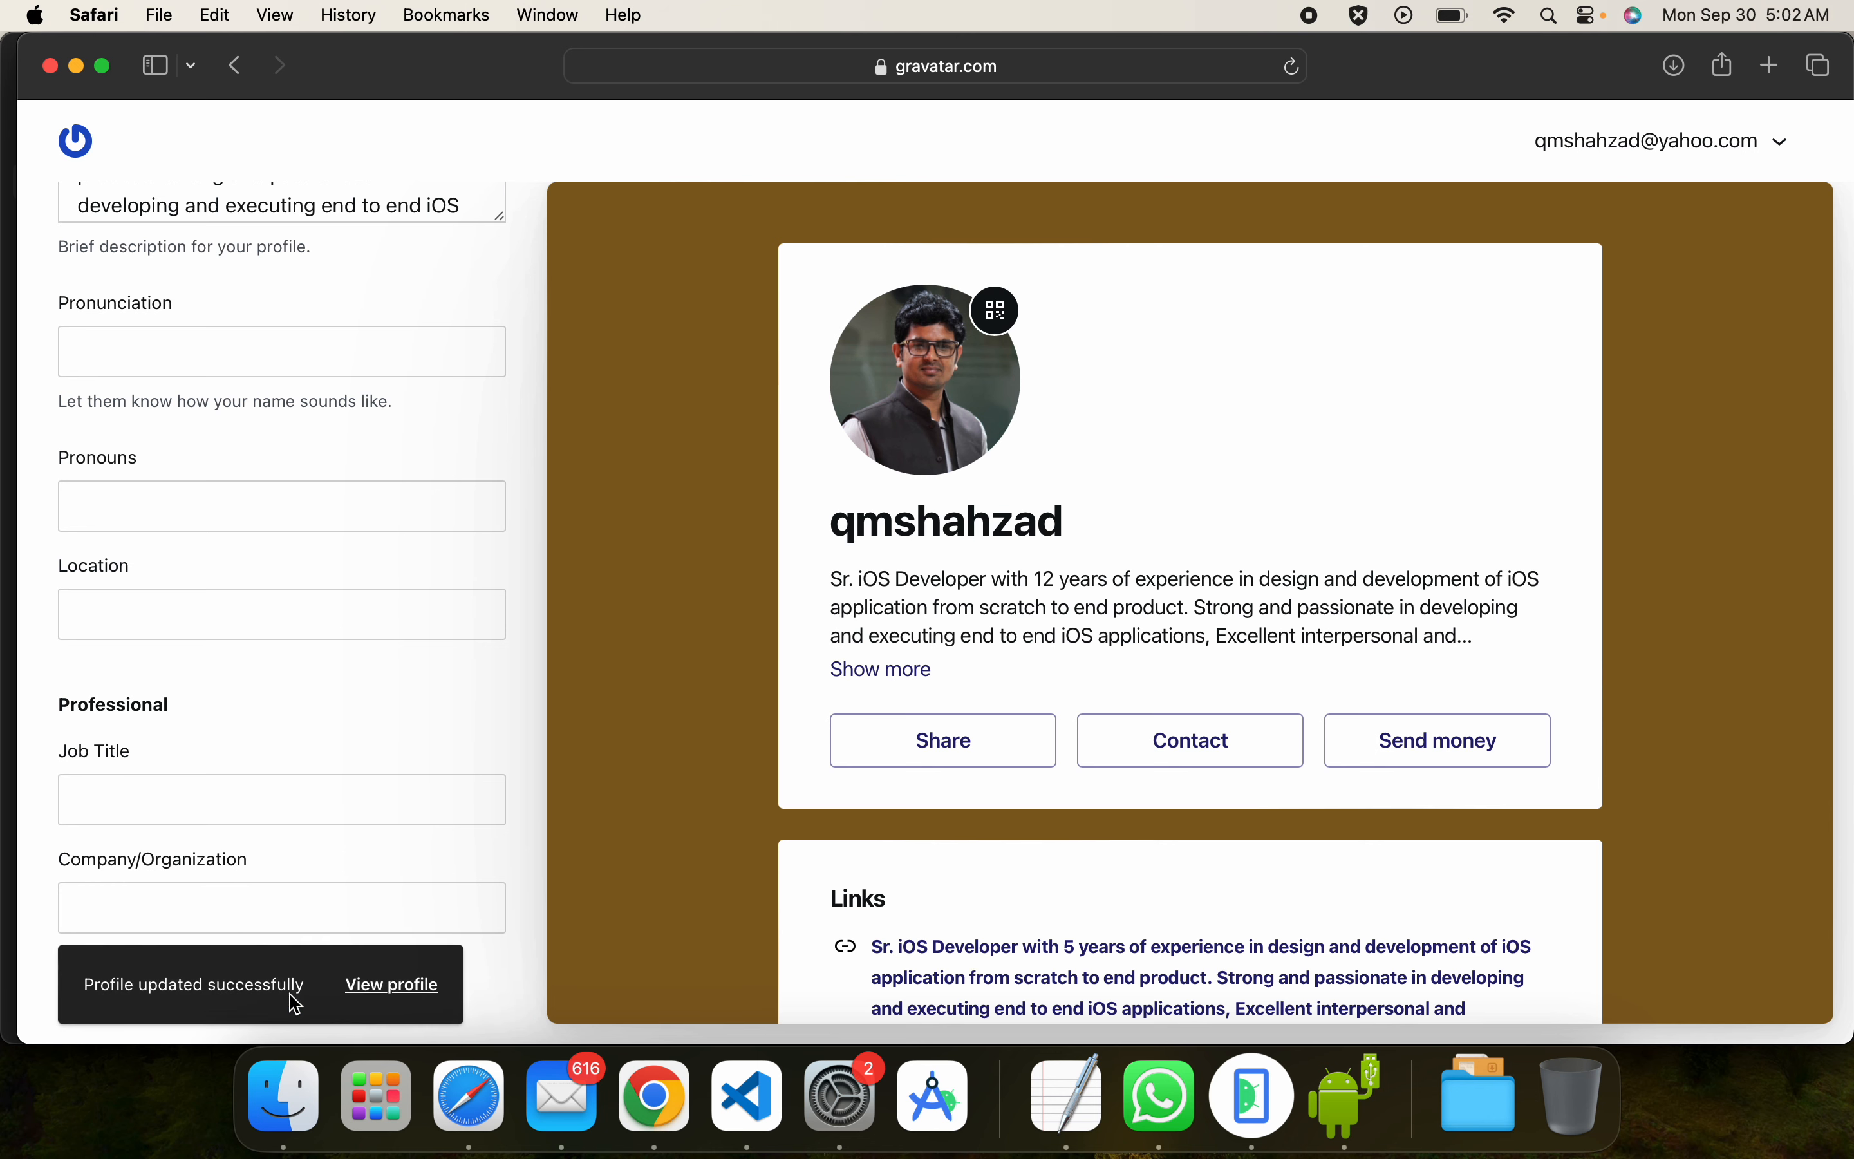
Open the Avatars settings and select the other avatar image as the profile picture.
scroll(203, 364, "up", 5)
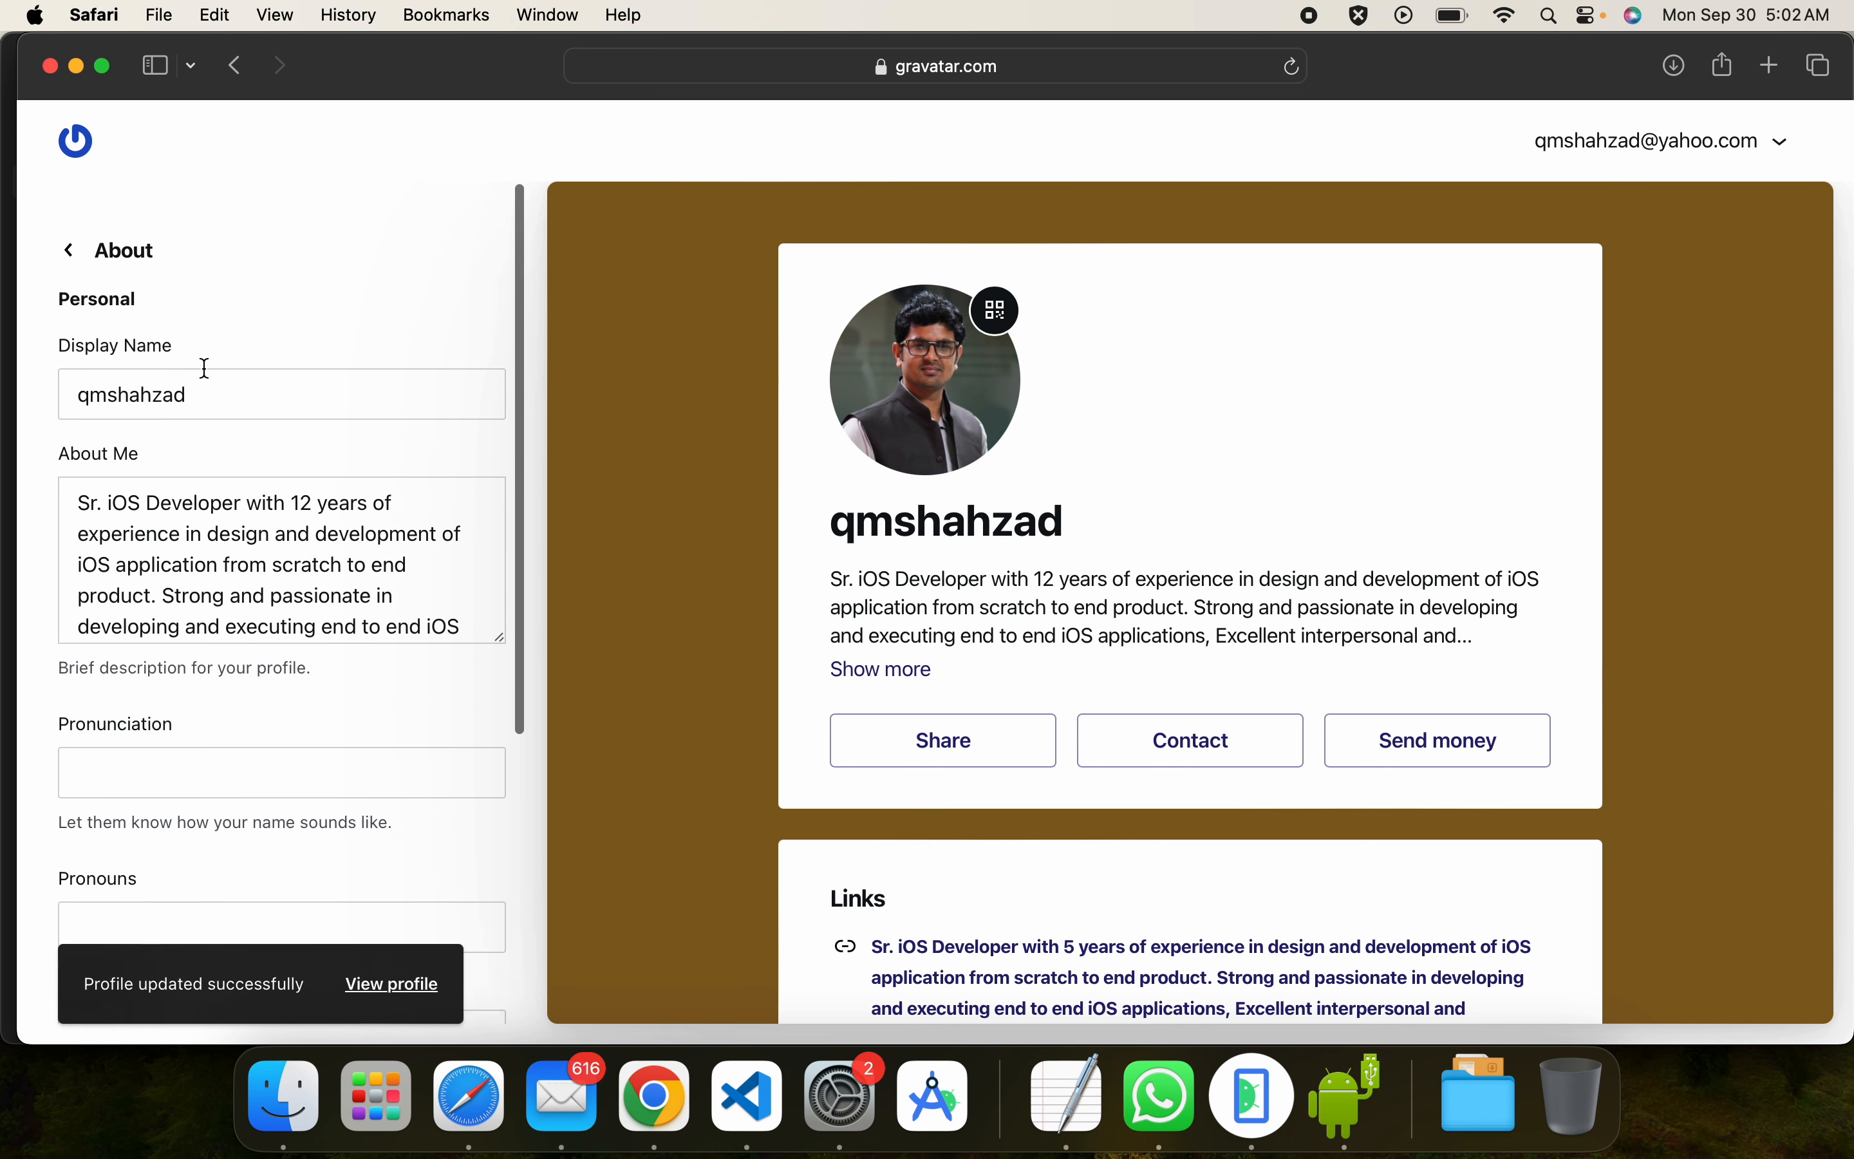
left_click(81, 224)
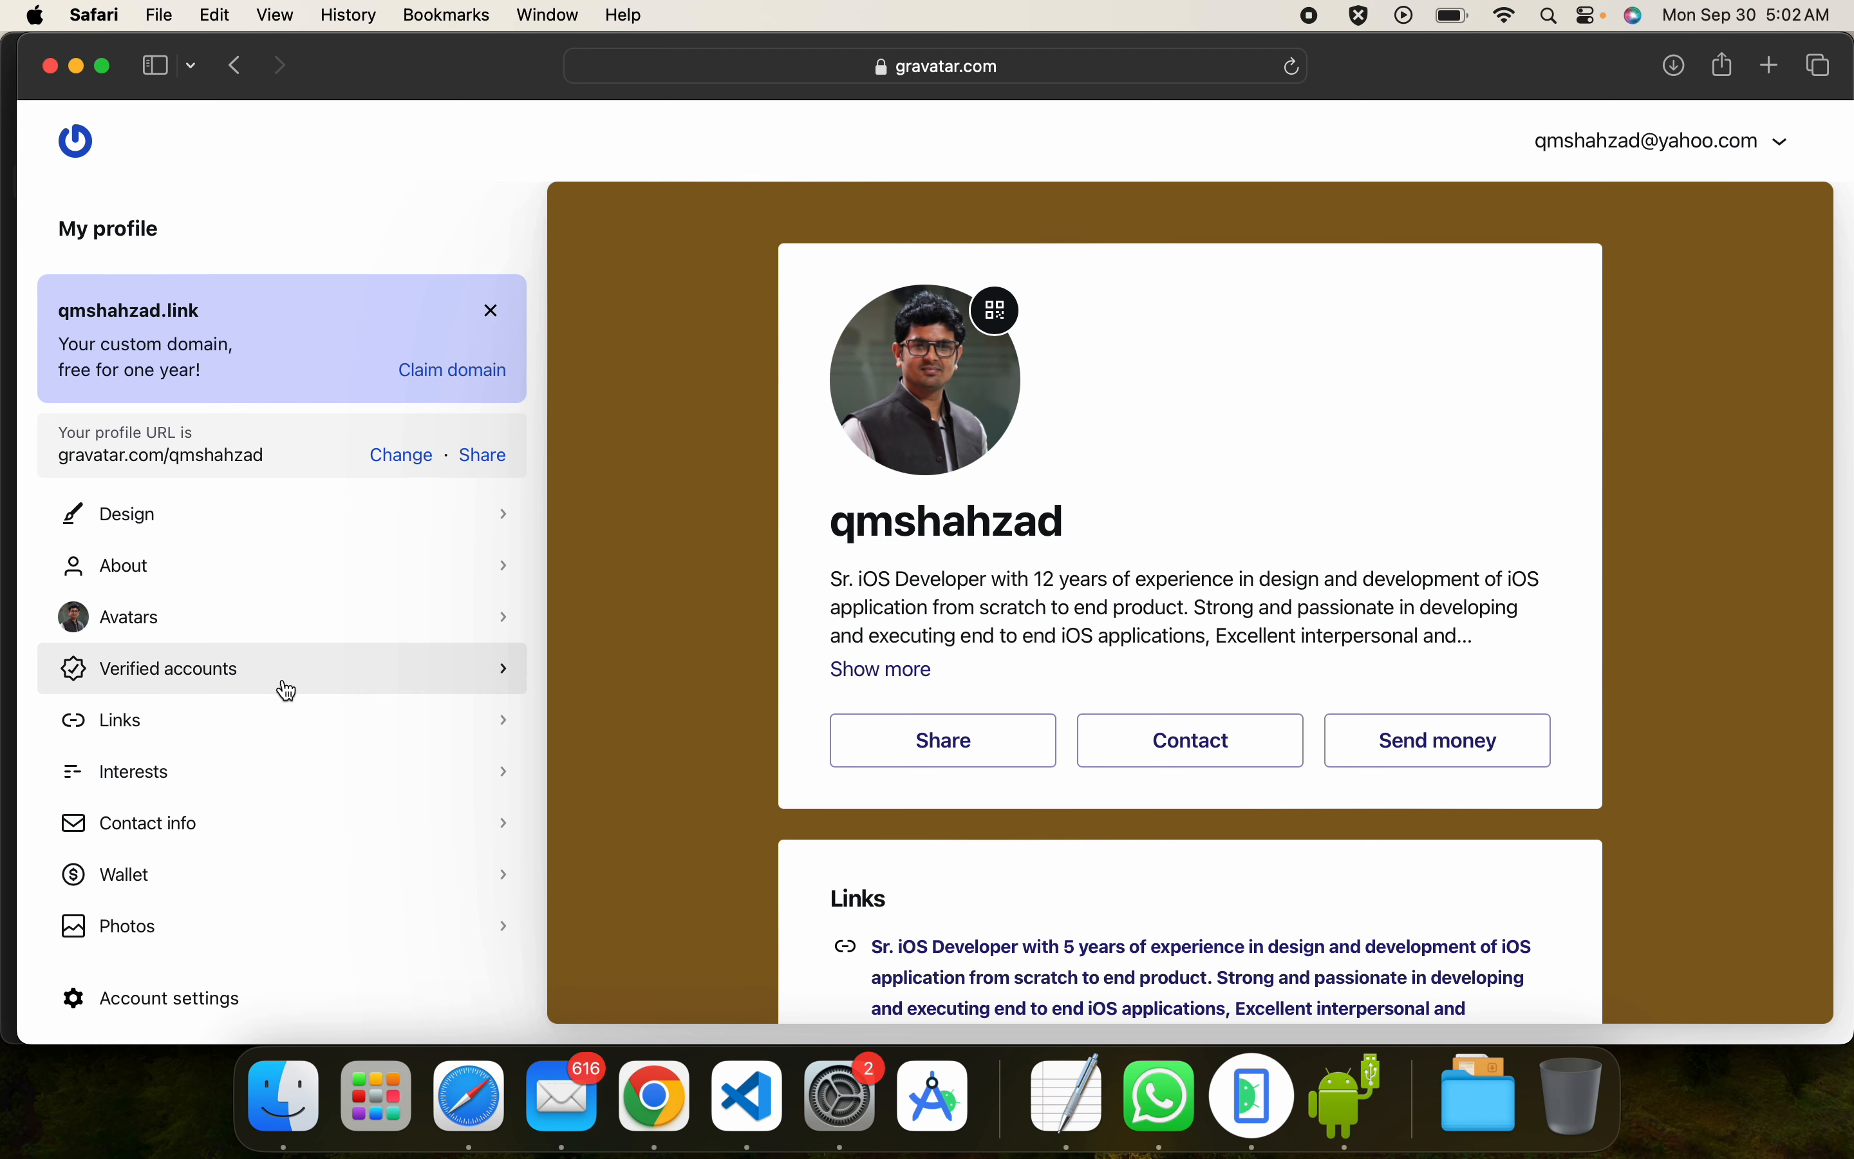
left_click(259, 619)
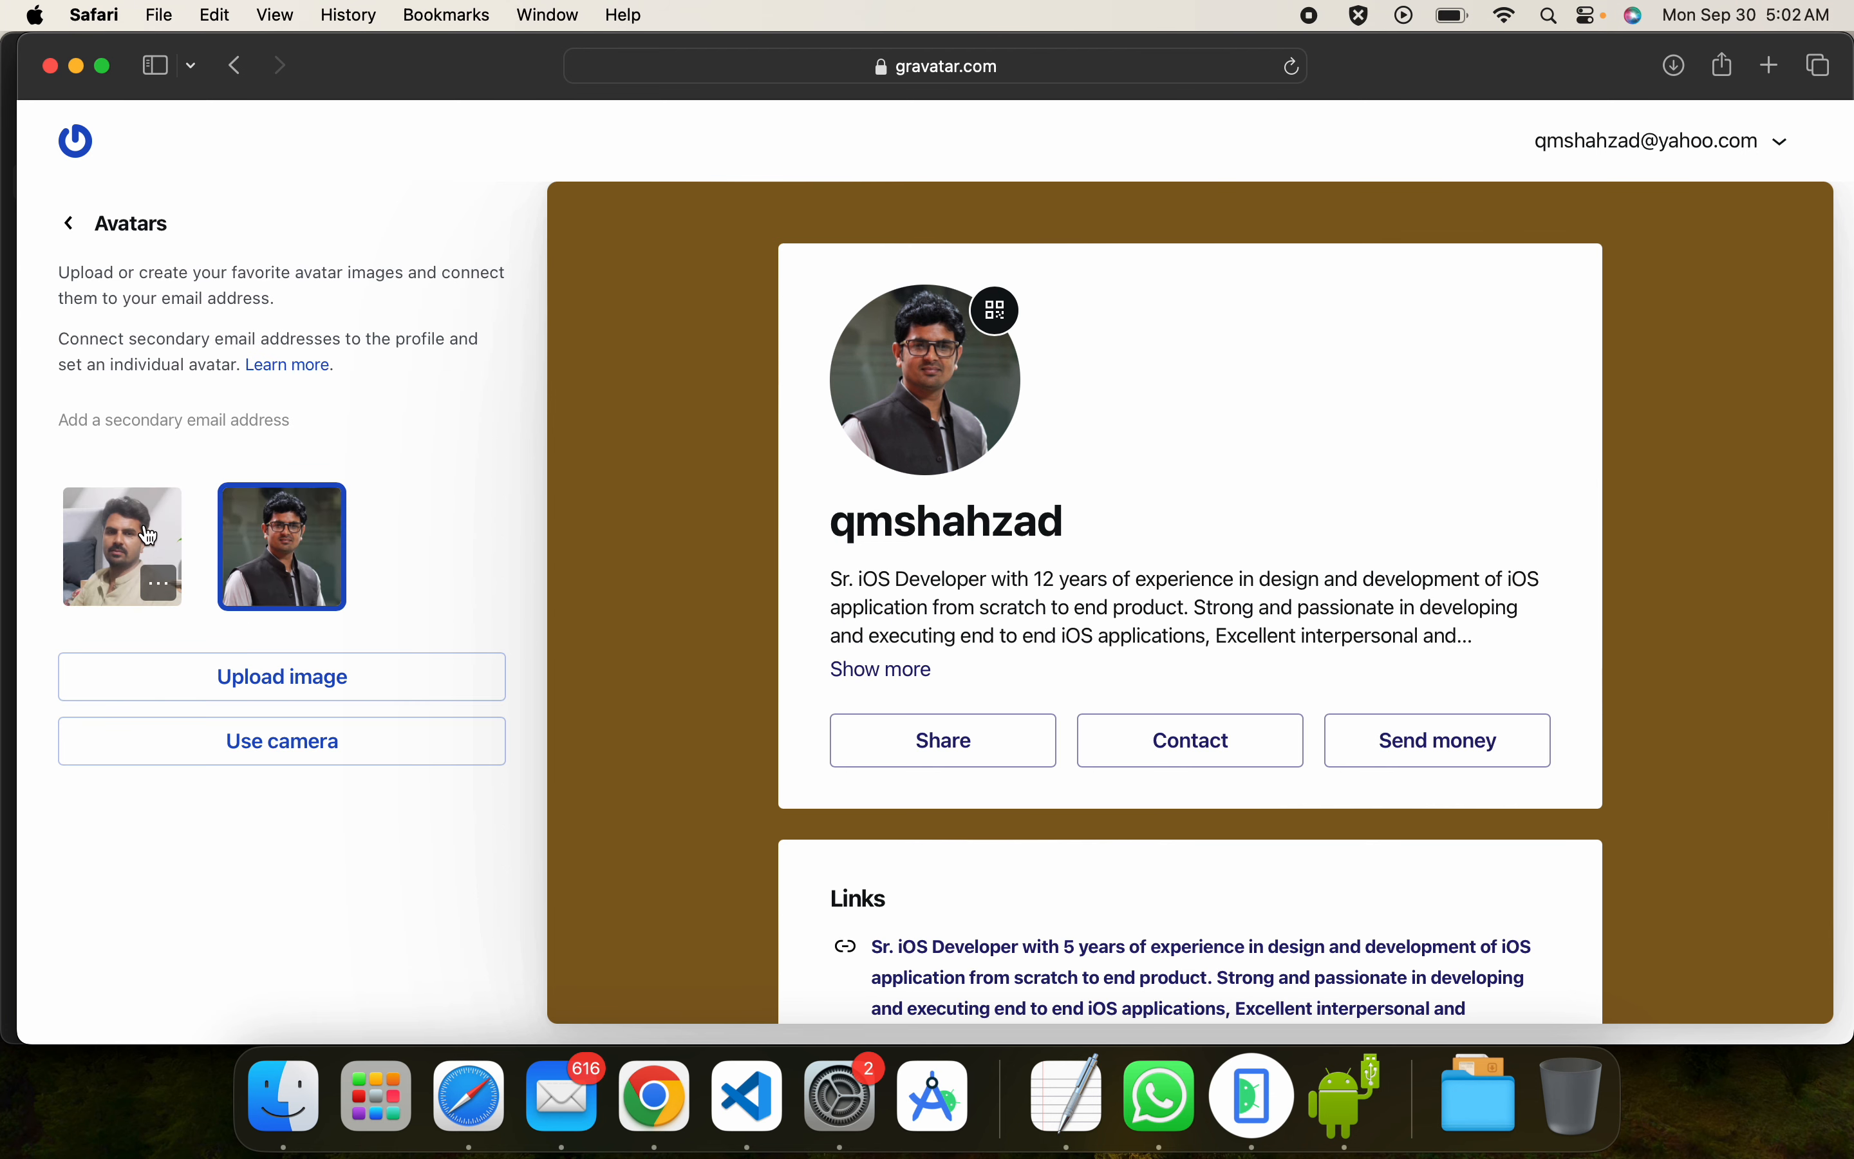
left_click(146, 535)
Open the Verified accounts settings and browse the list of services to connect.
left_click(69, 223)
left_click(229, 722)
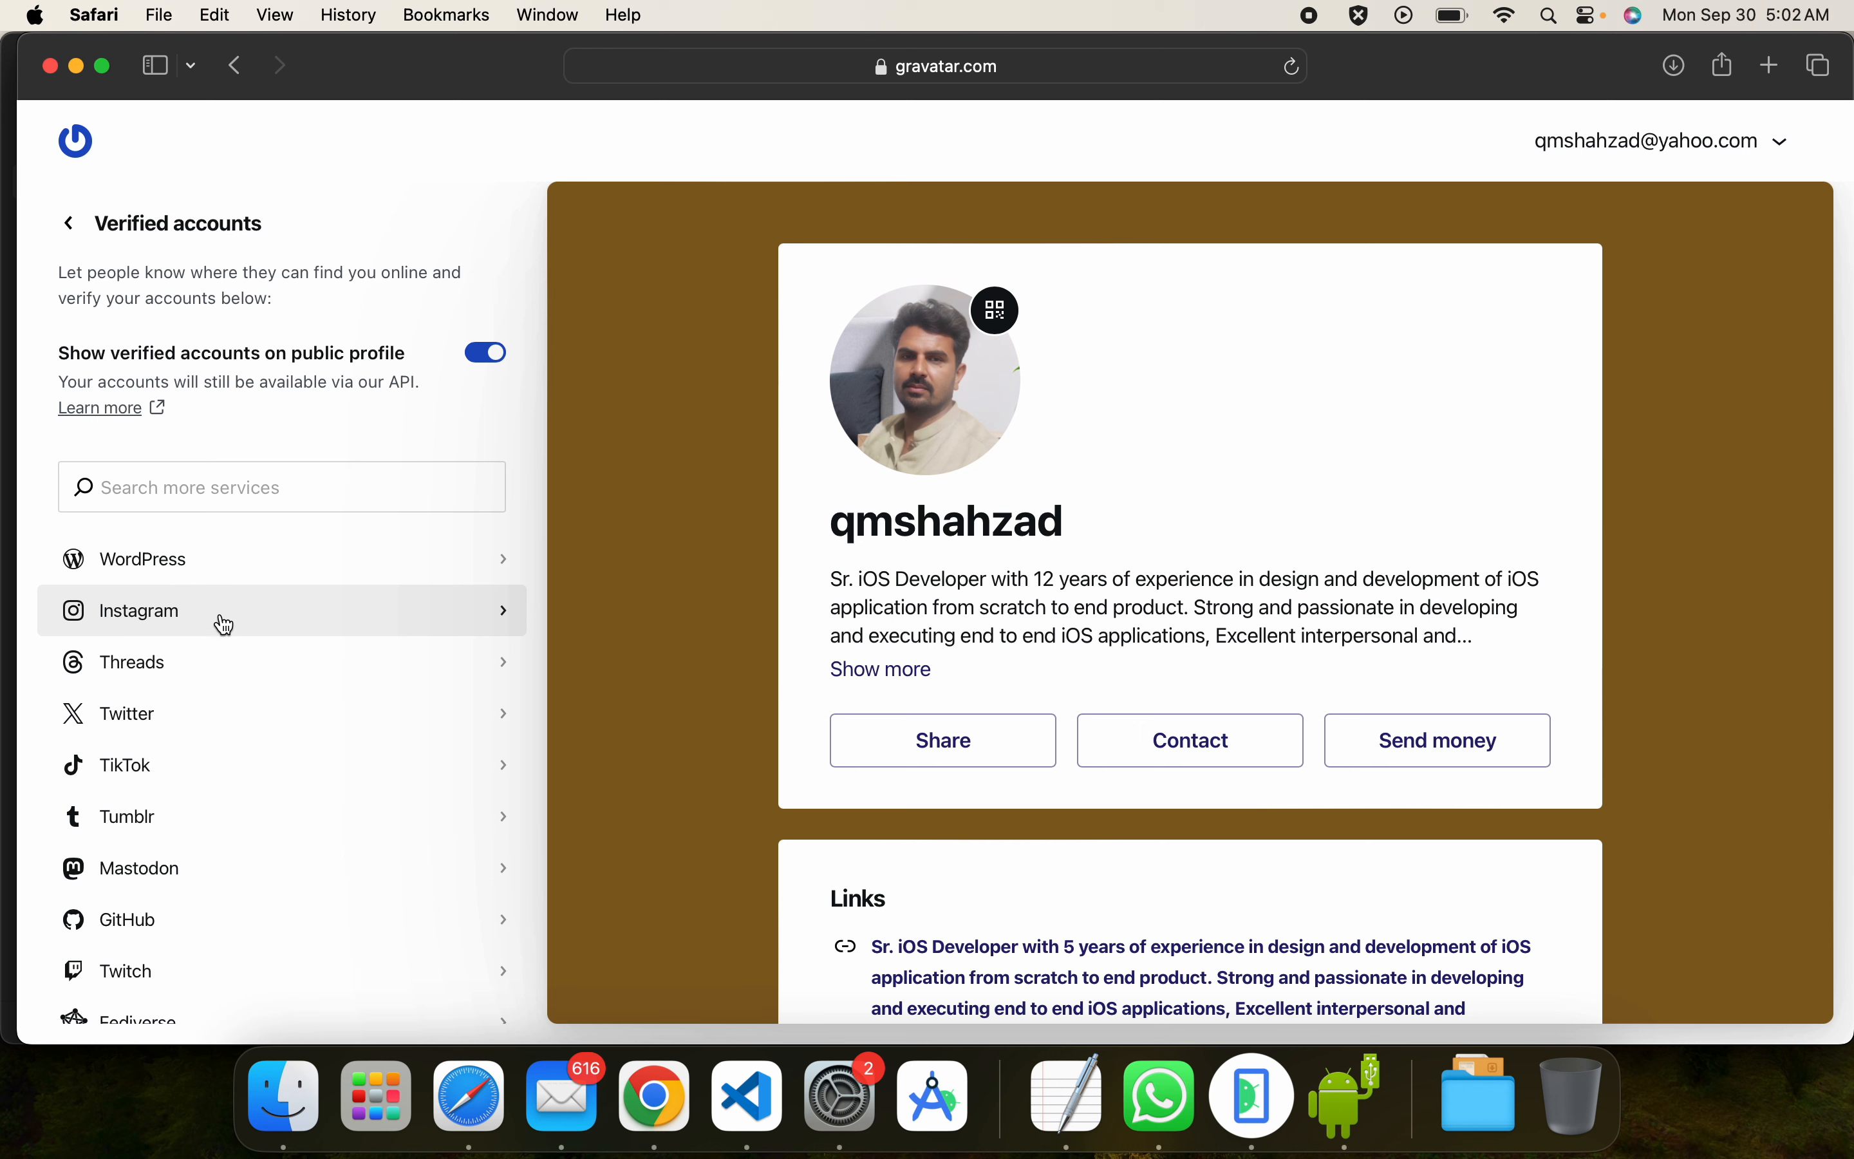
scroll(230, 768, "down", 3)
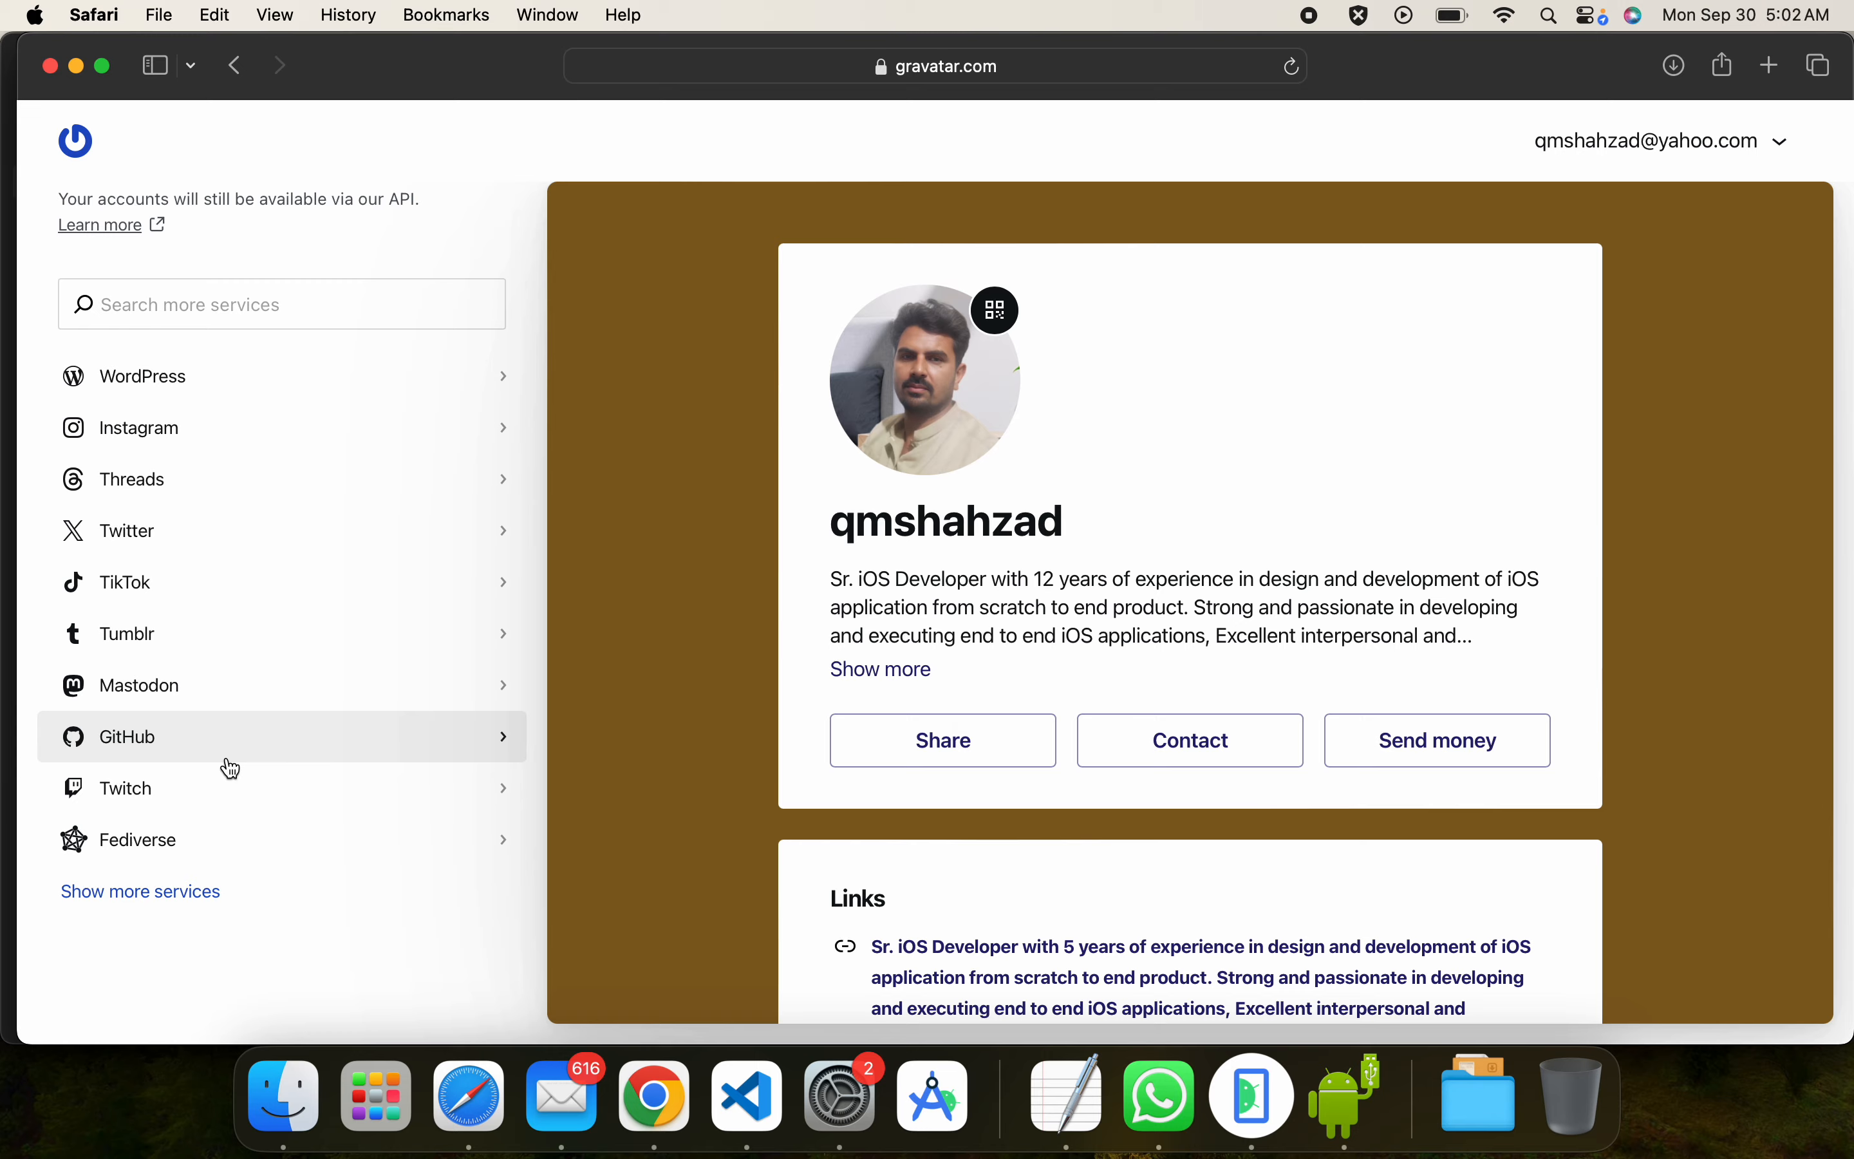
scroll(798, 832, "down", 10)
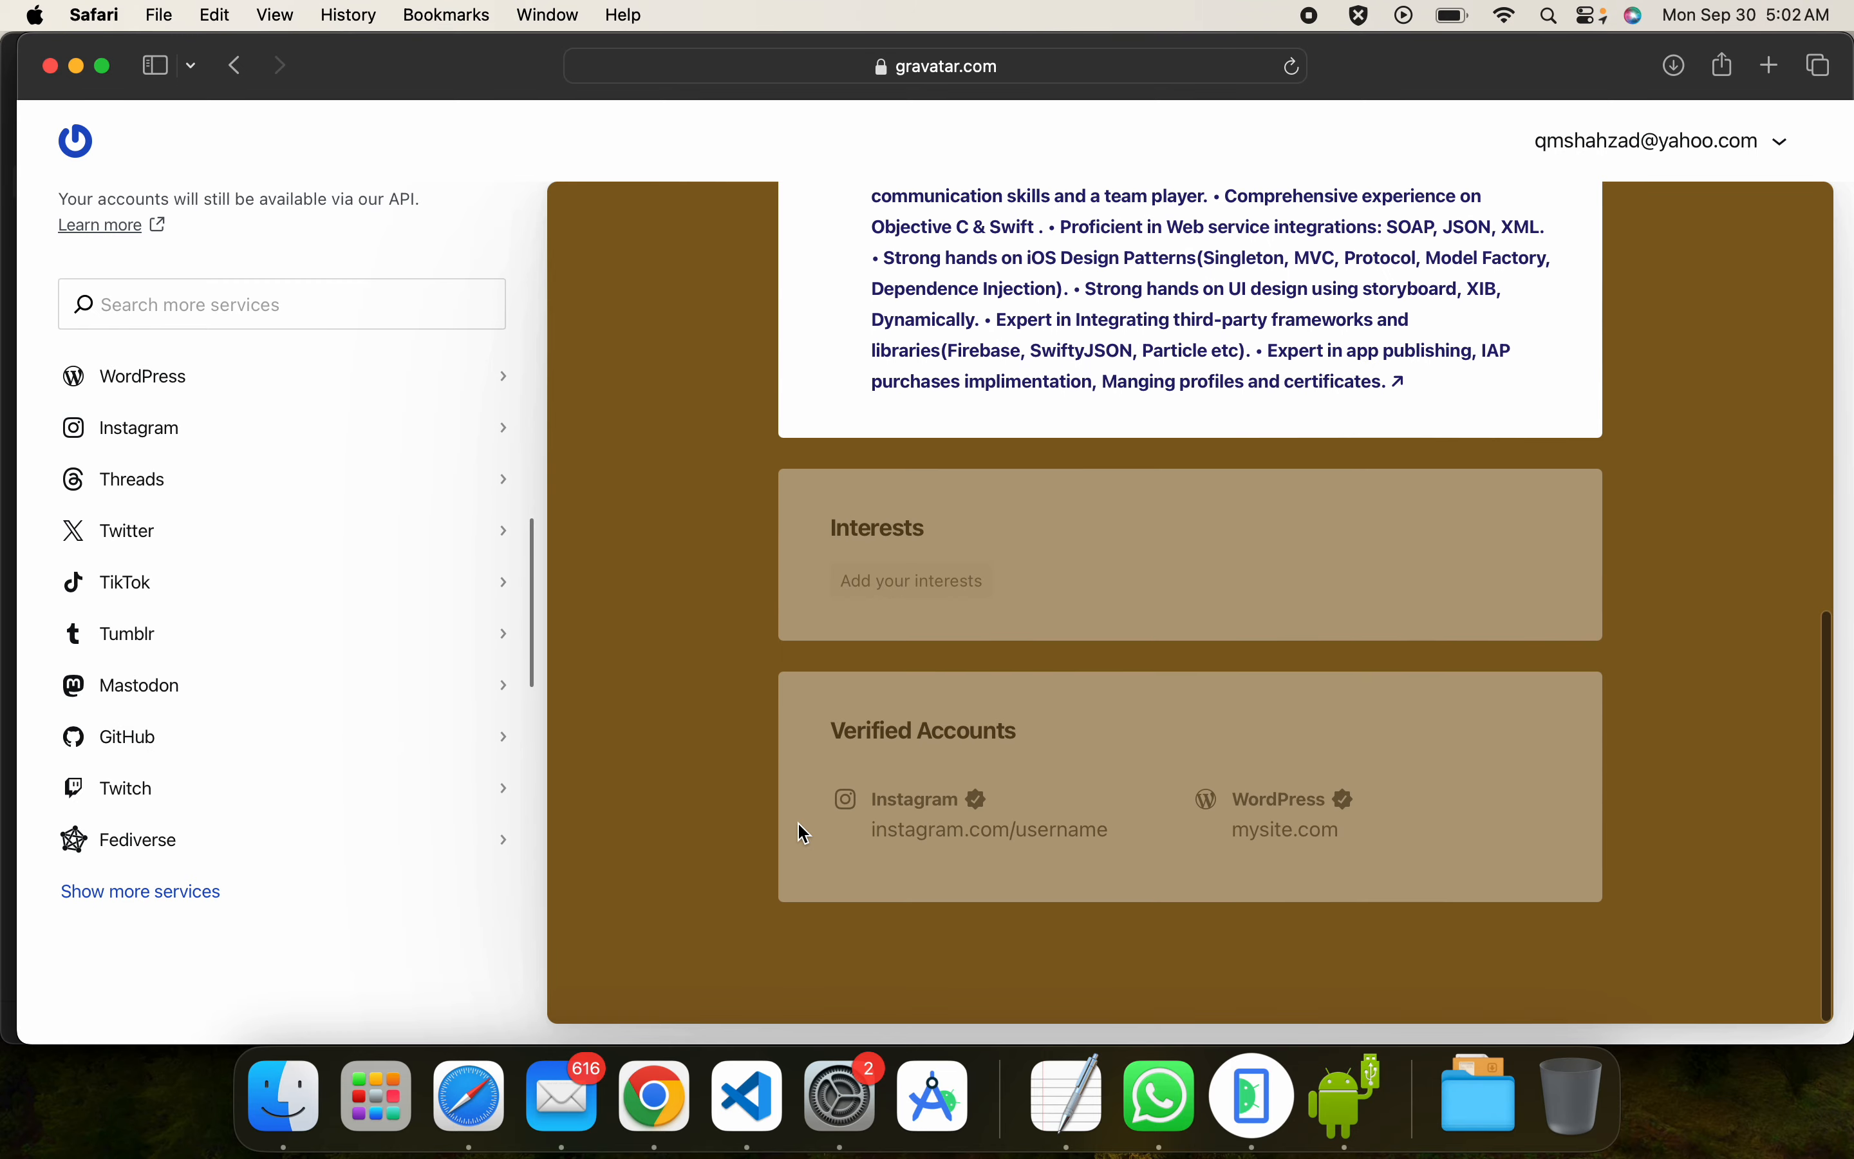
scroll(612, 671, "up", 10)
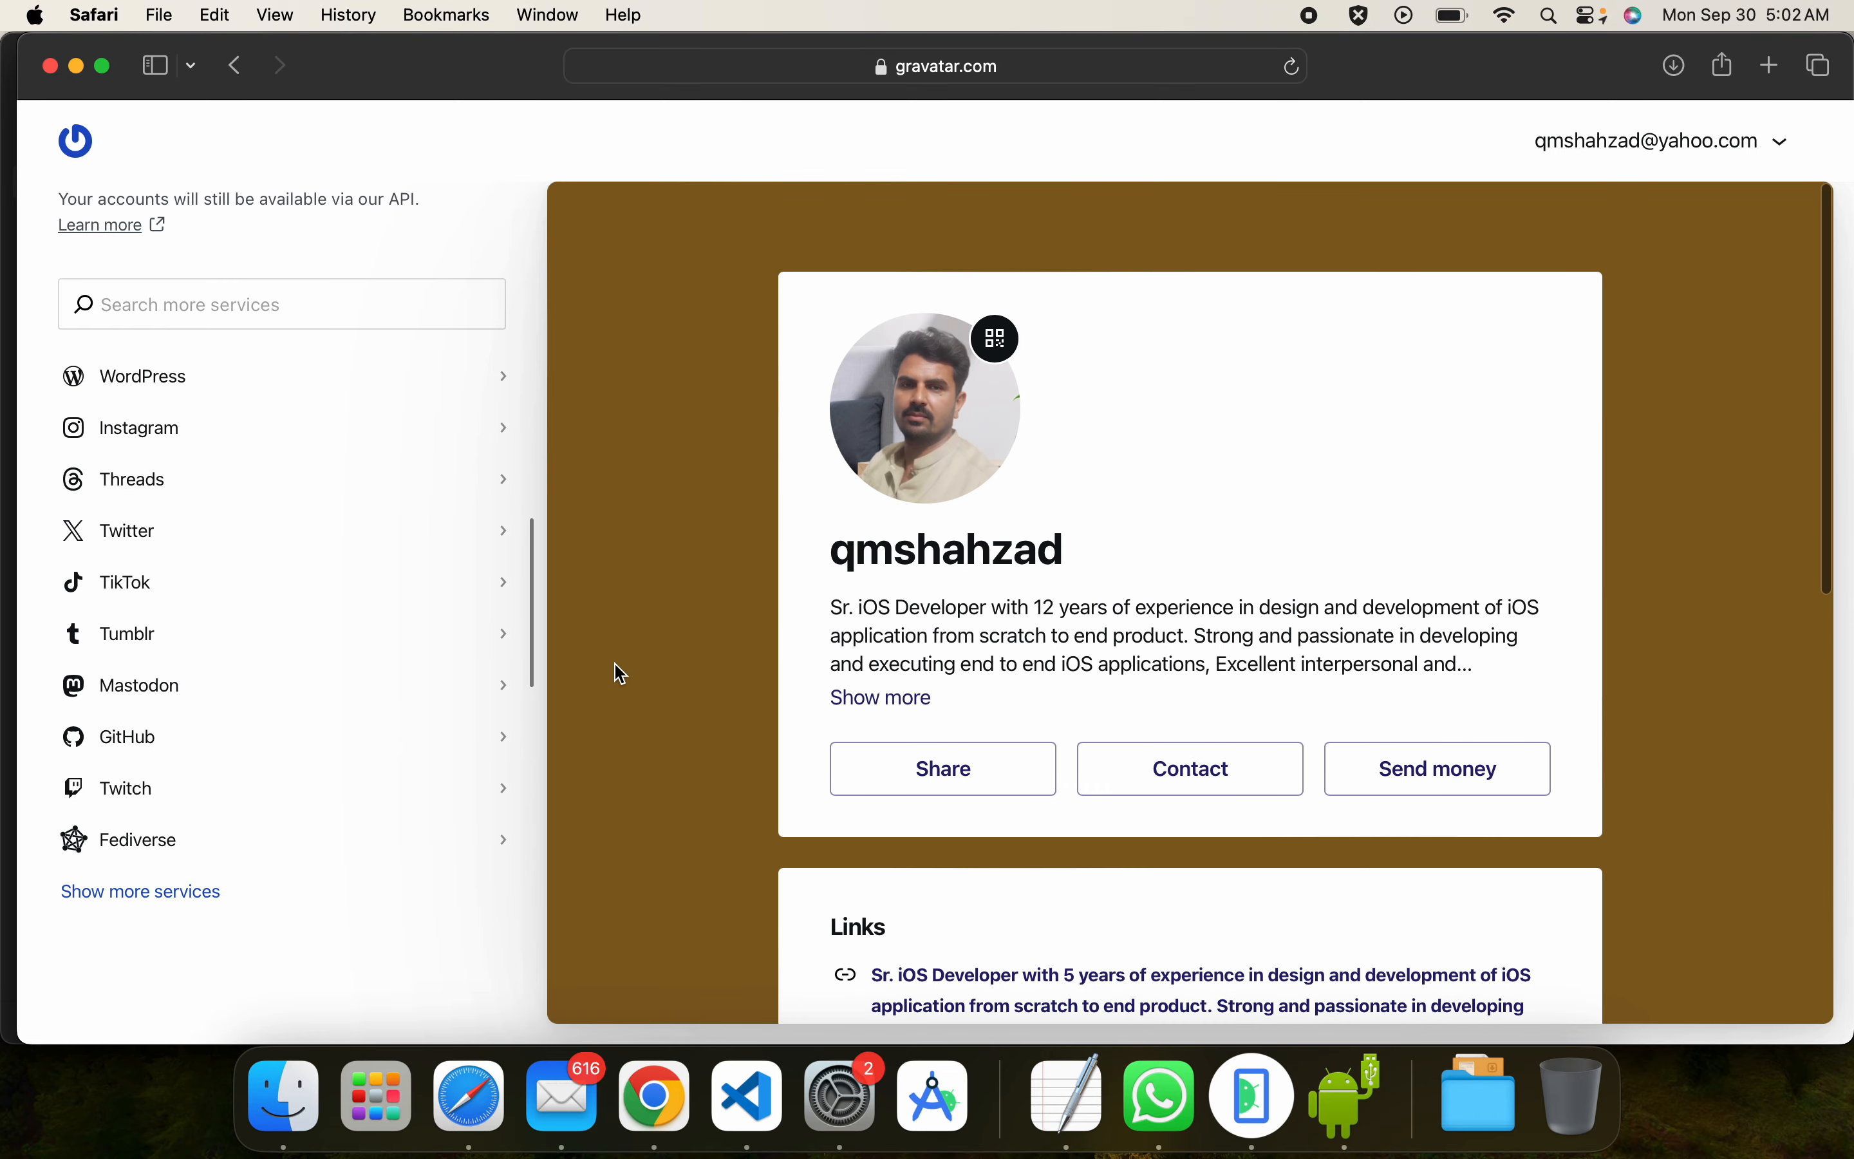
scroll(398, 512, "up", 1)
scroll(399, 511, "up", 2)
left_click(69, 228)
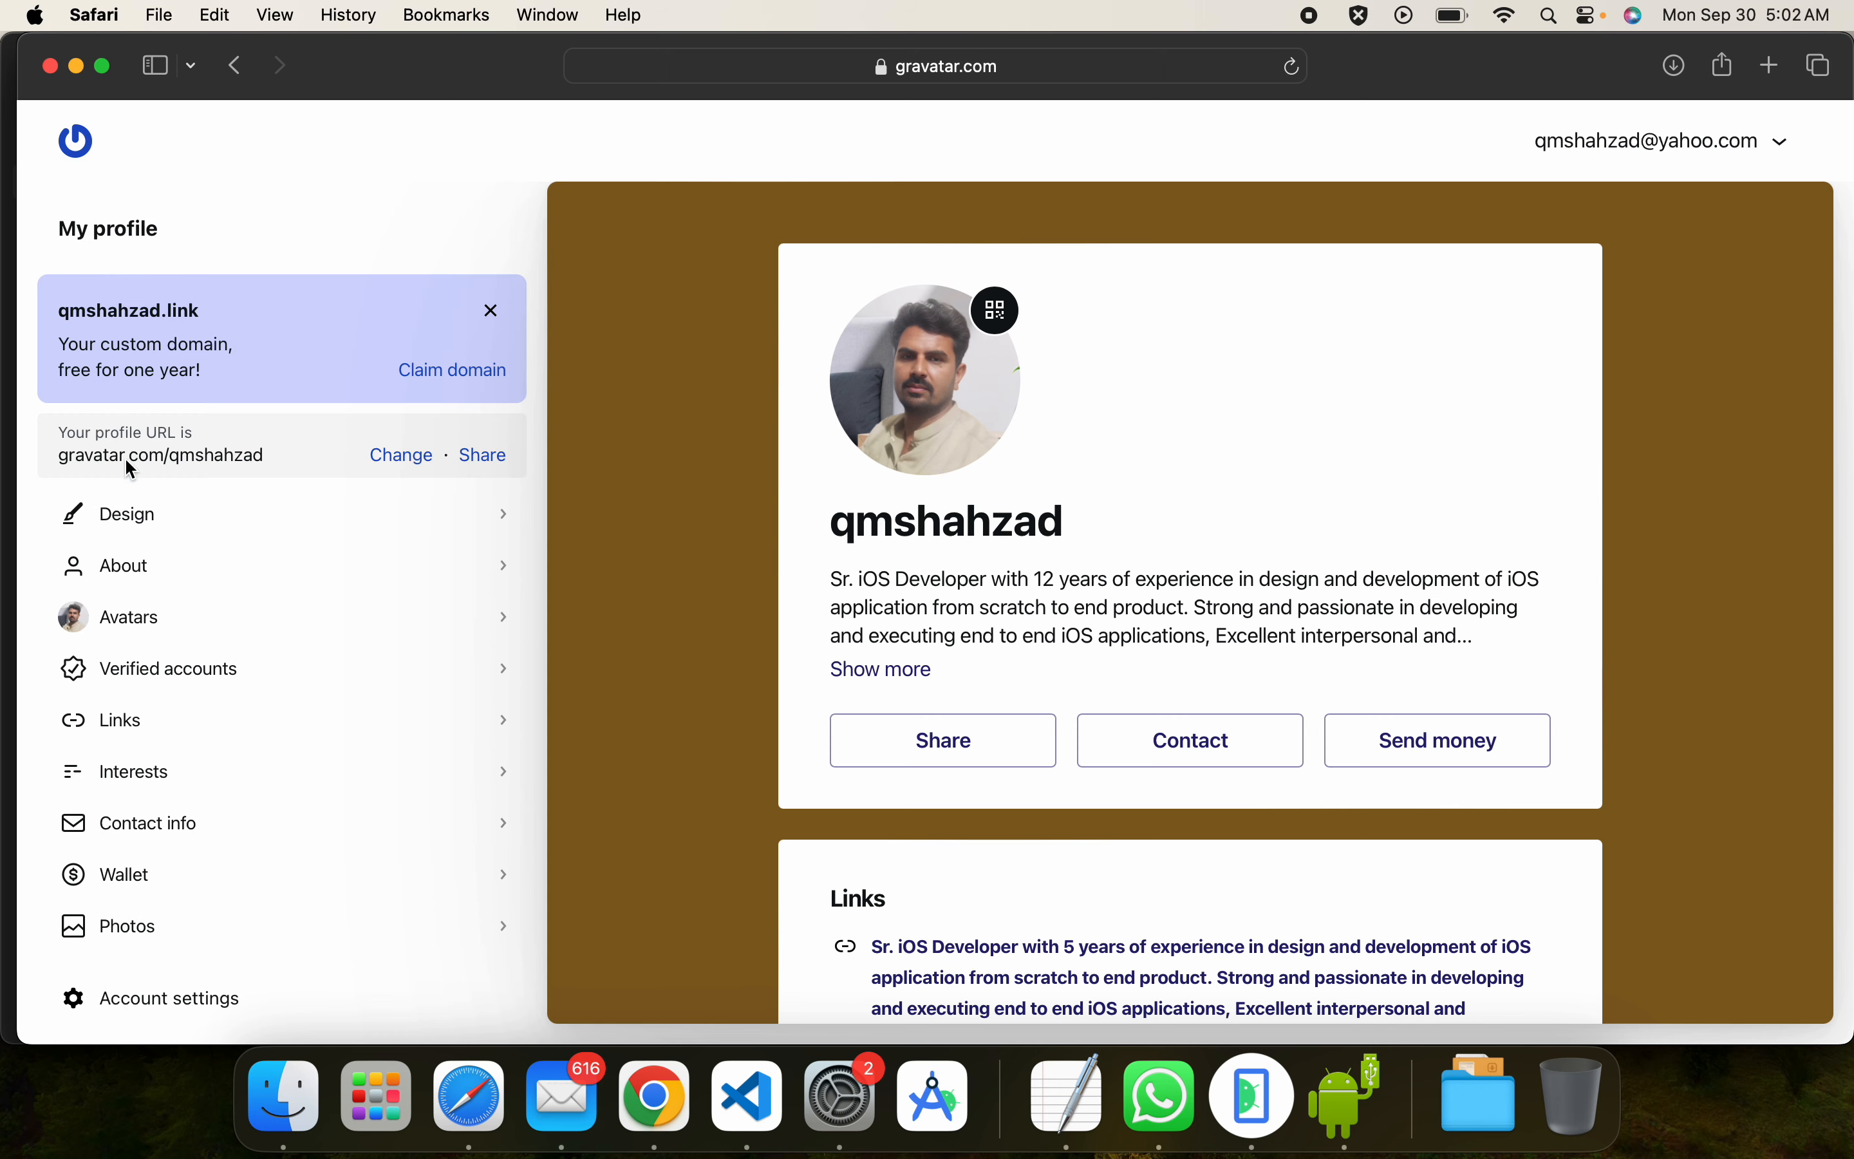
Open Contact info and add the account's e-mail address as a contact email.
scroll(229, 765, "down", 1)
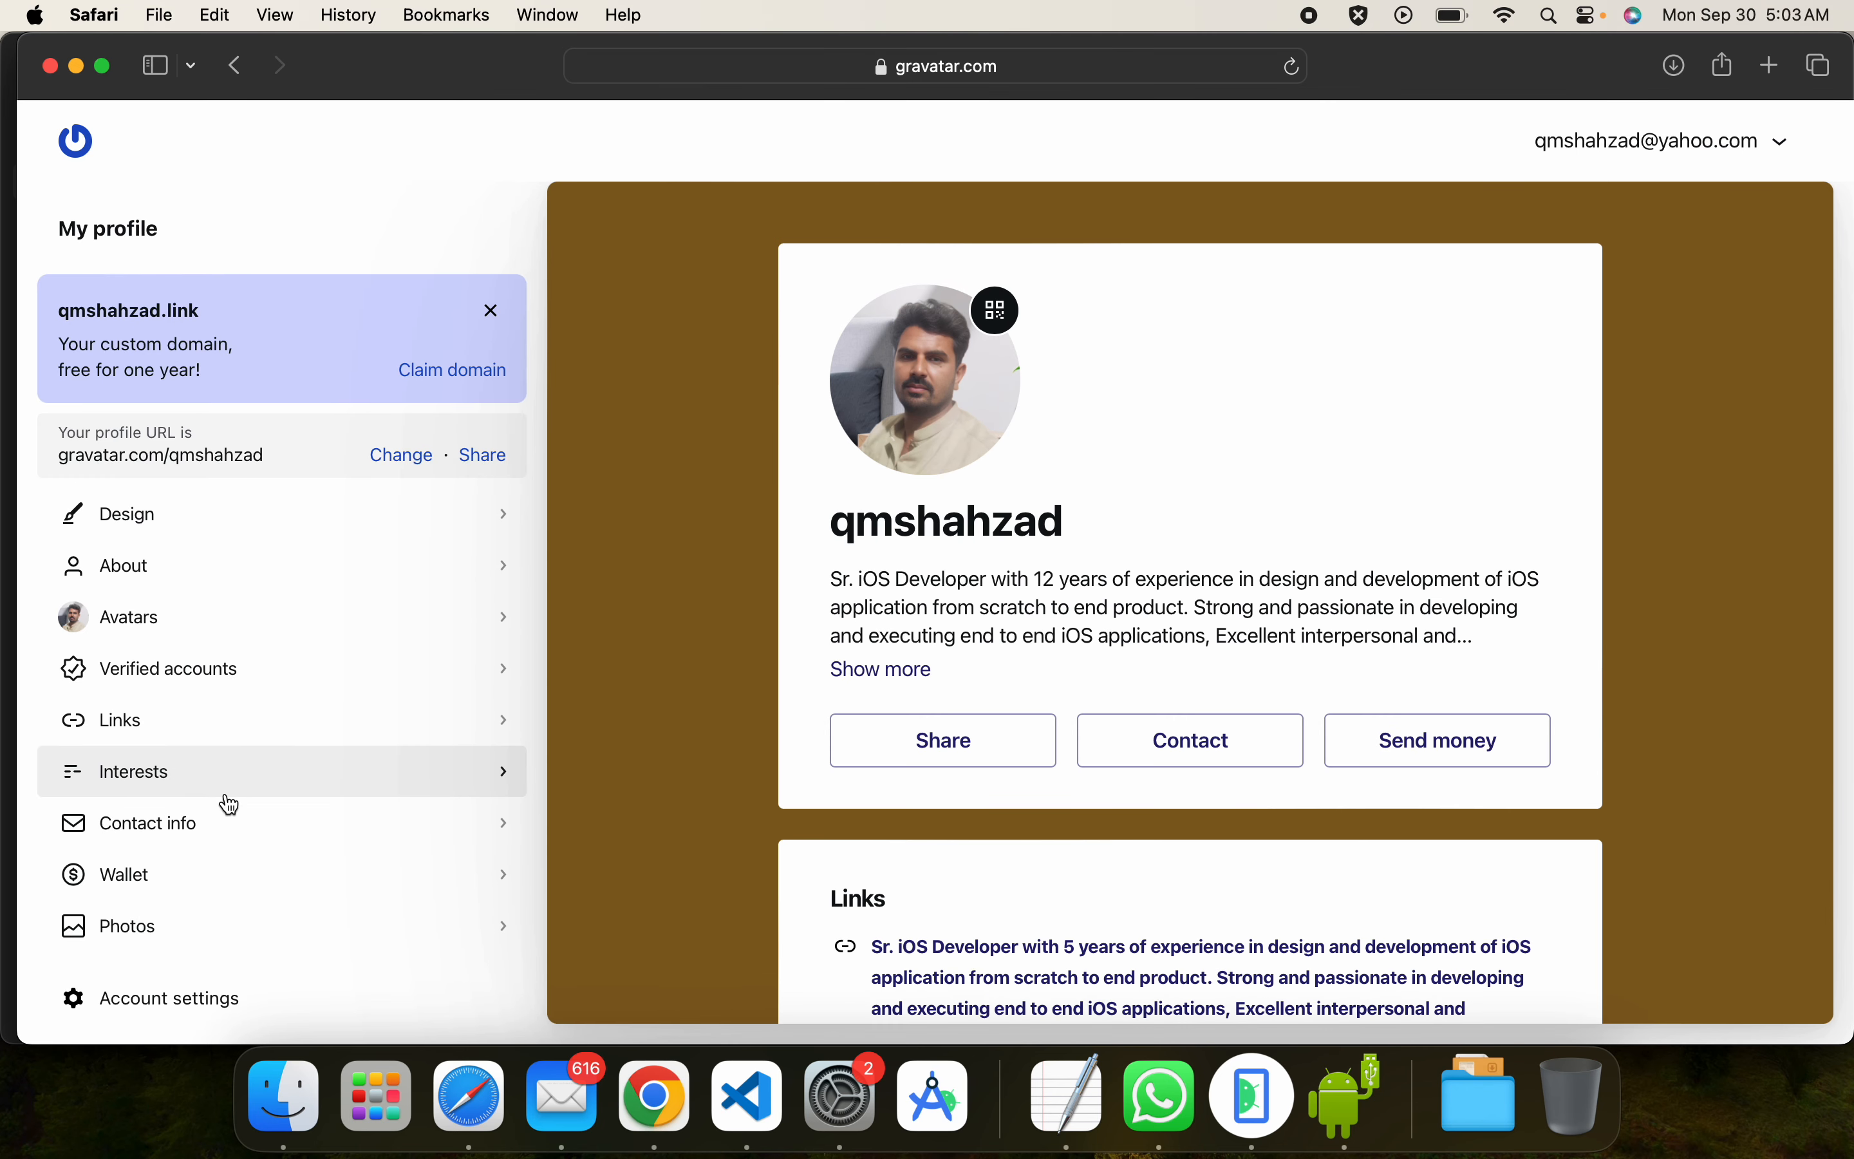
left_click(240, 838)
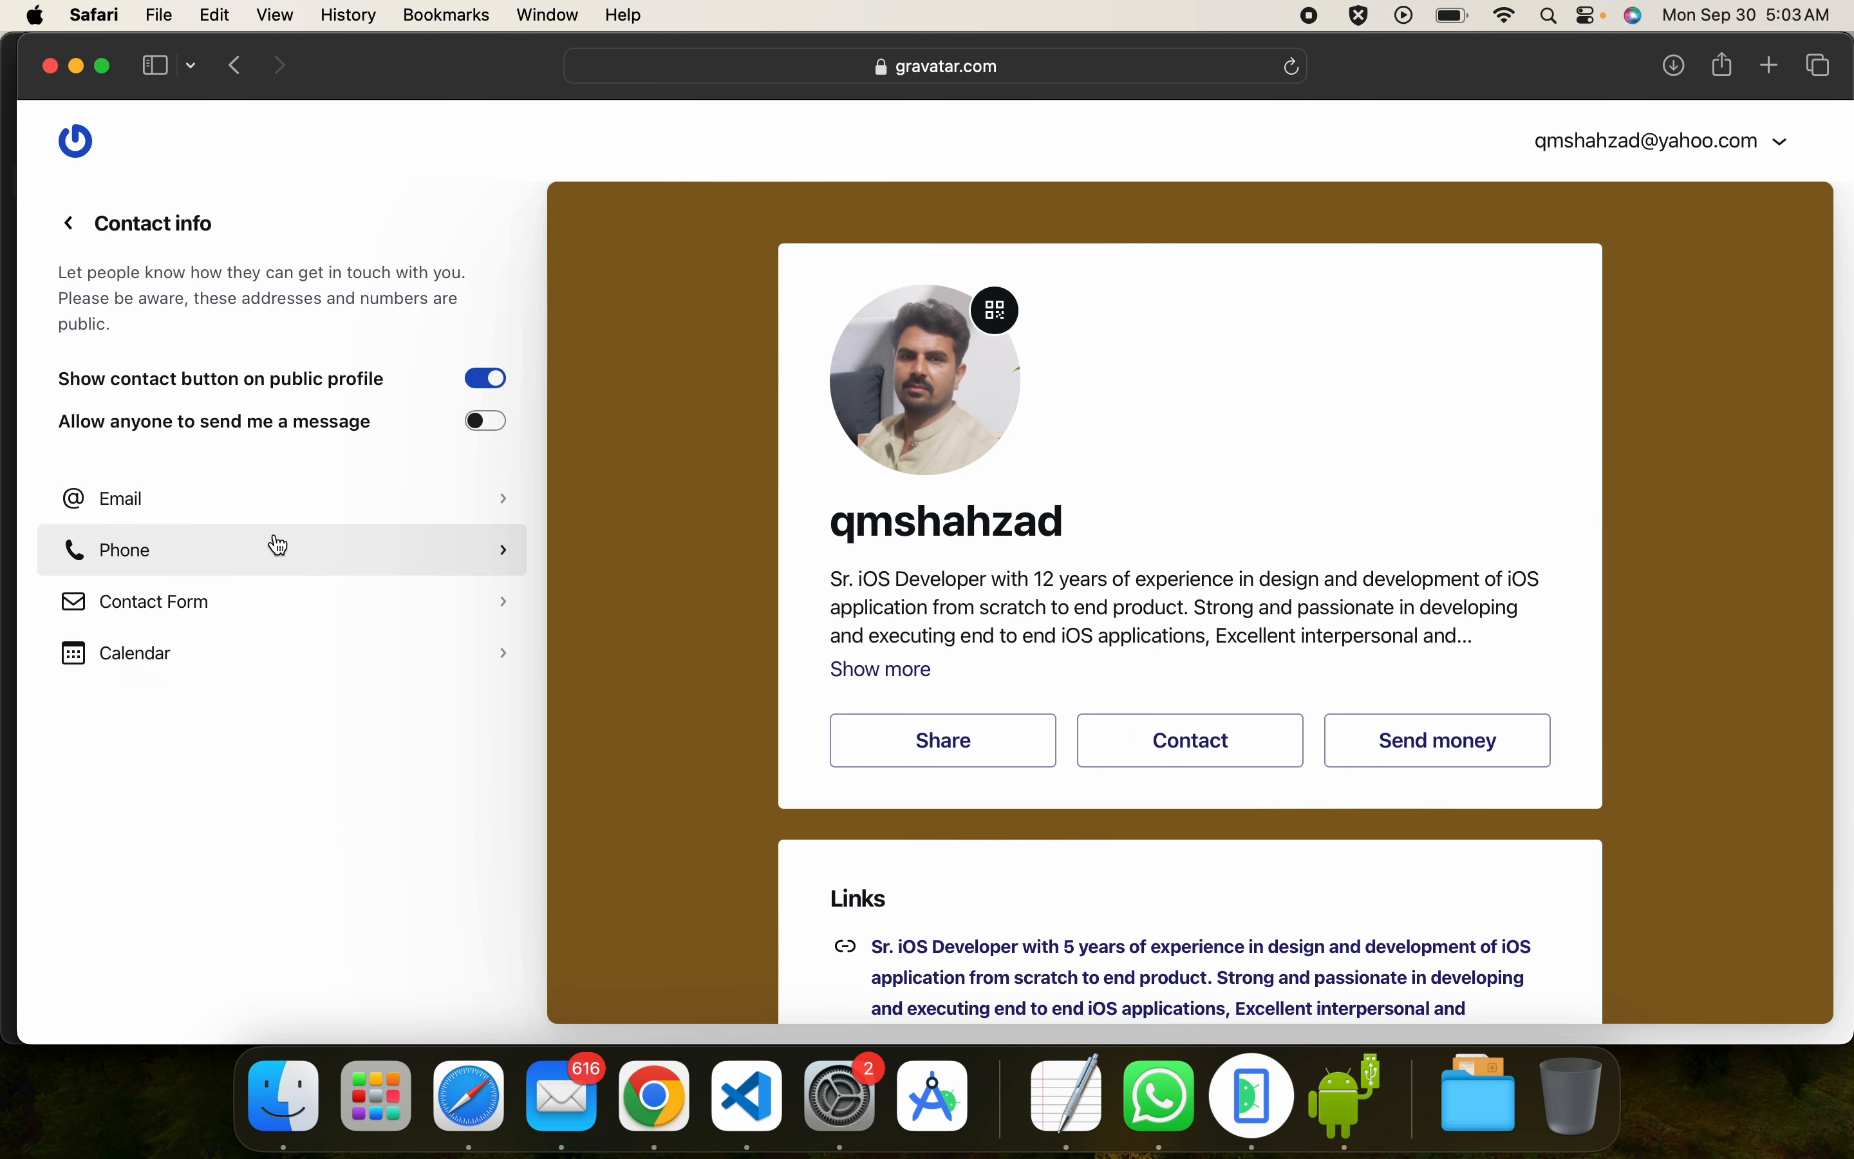
left_click(269, 511)
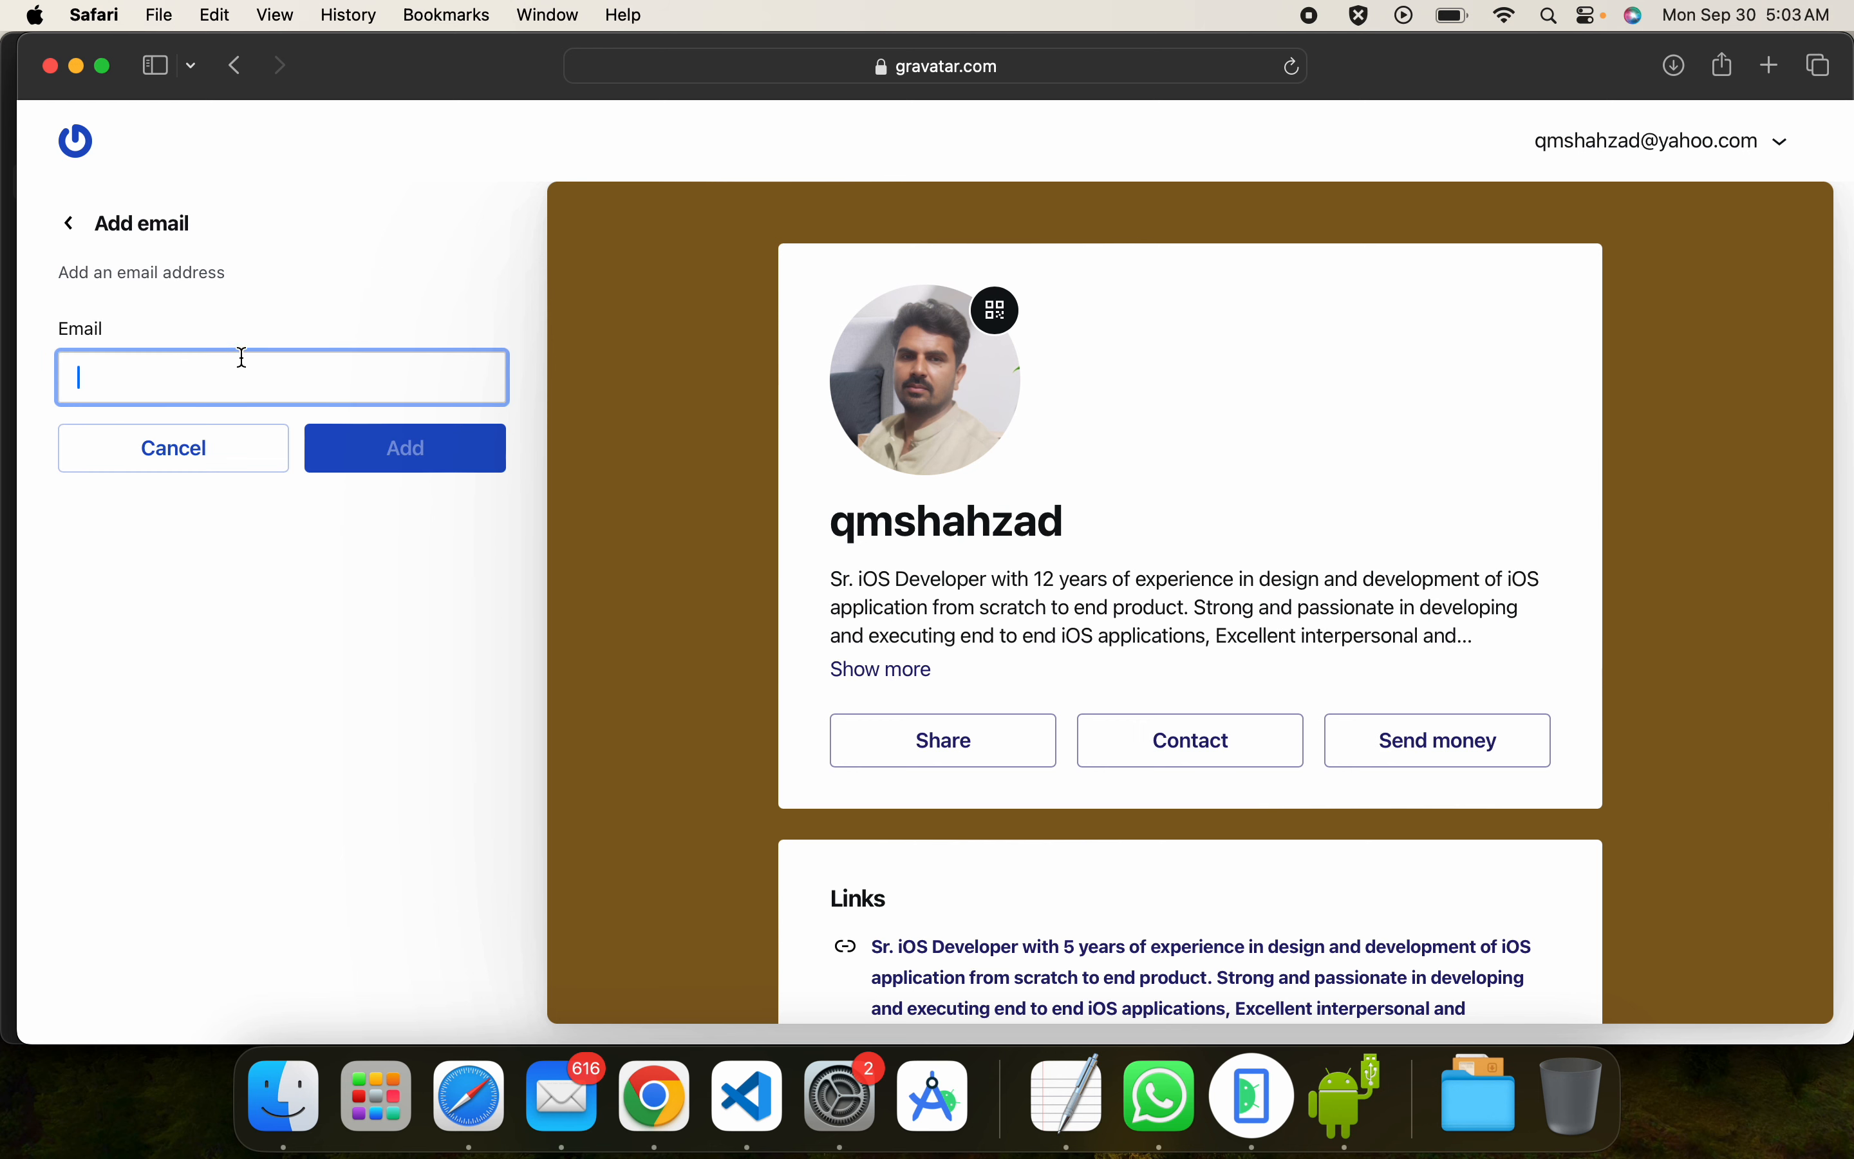
type("qmsh")
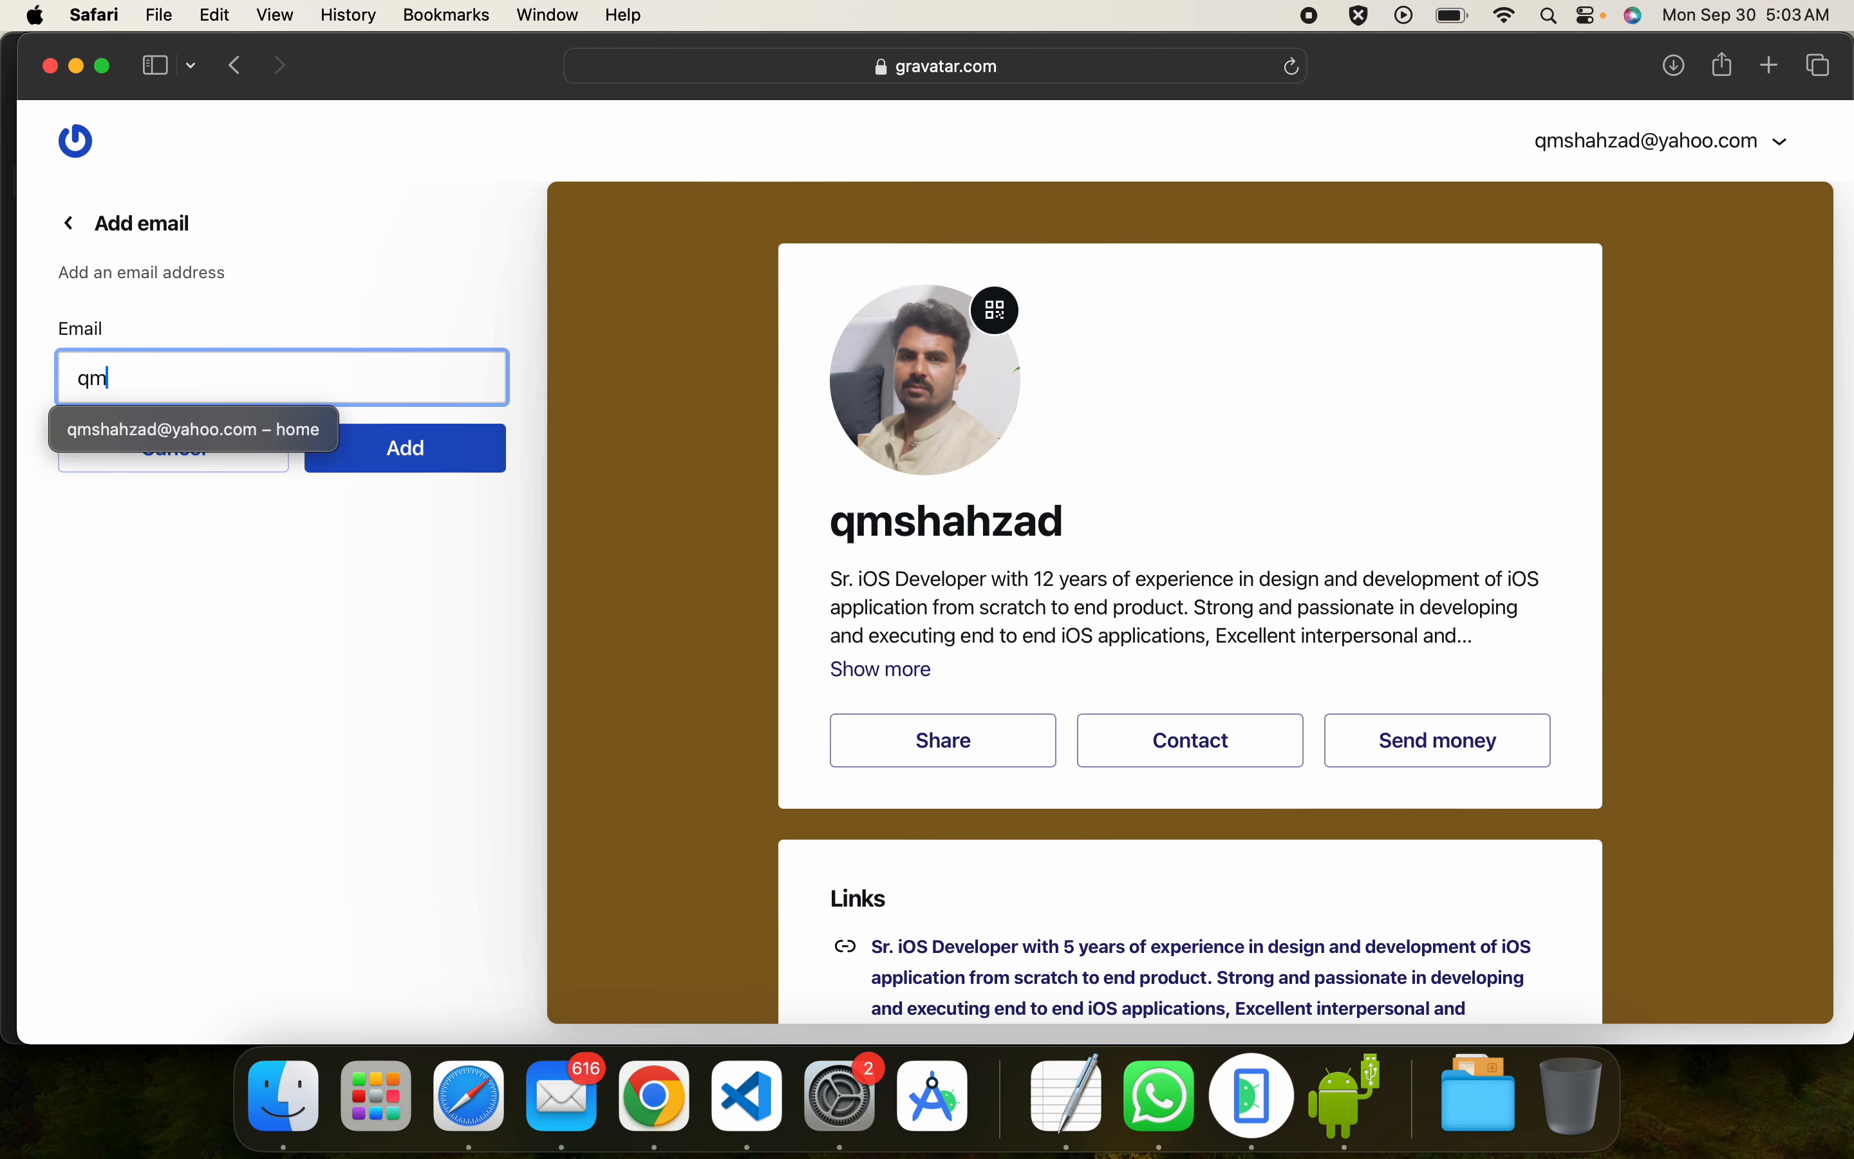
left_click(74, 418)
left_click(405, 448)
left_click(211, 366)
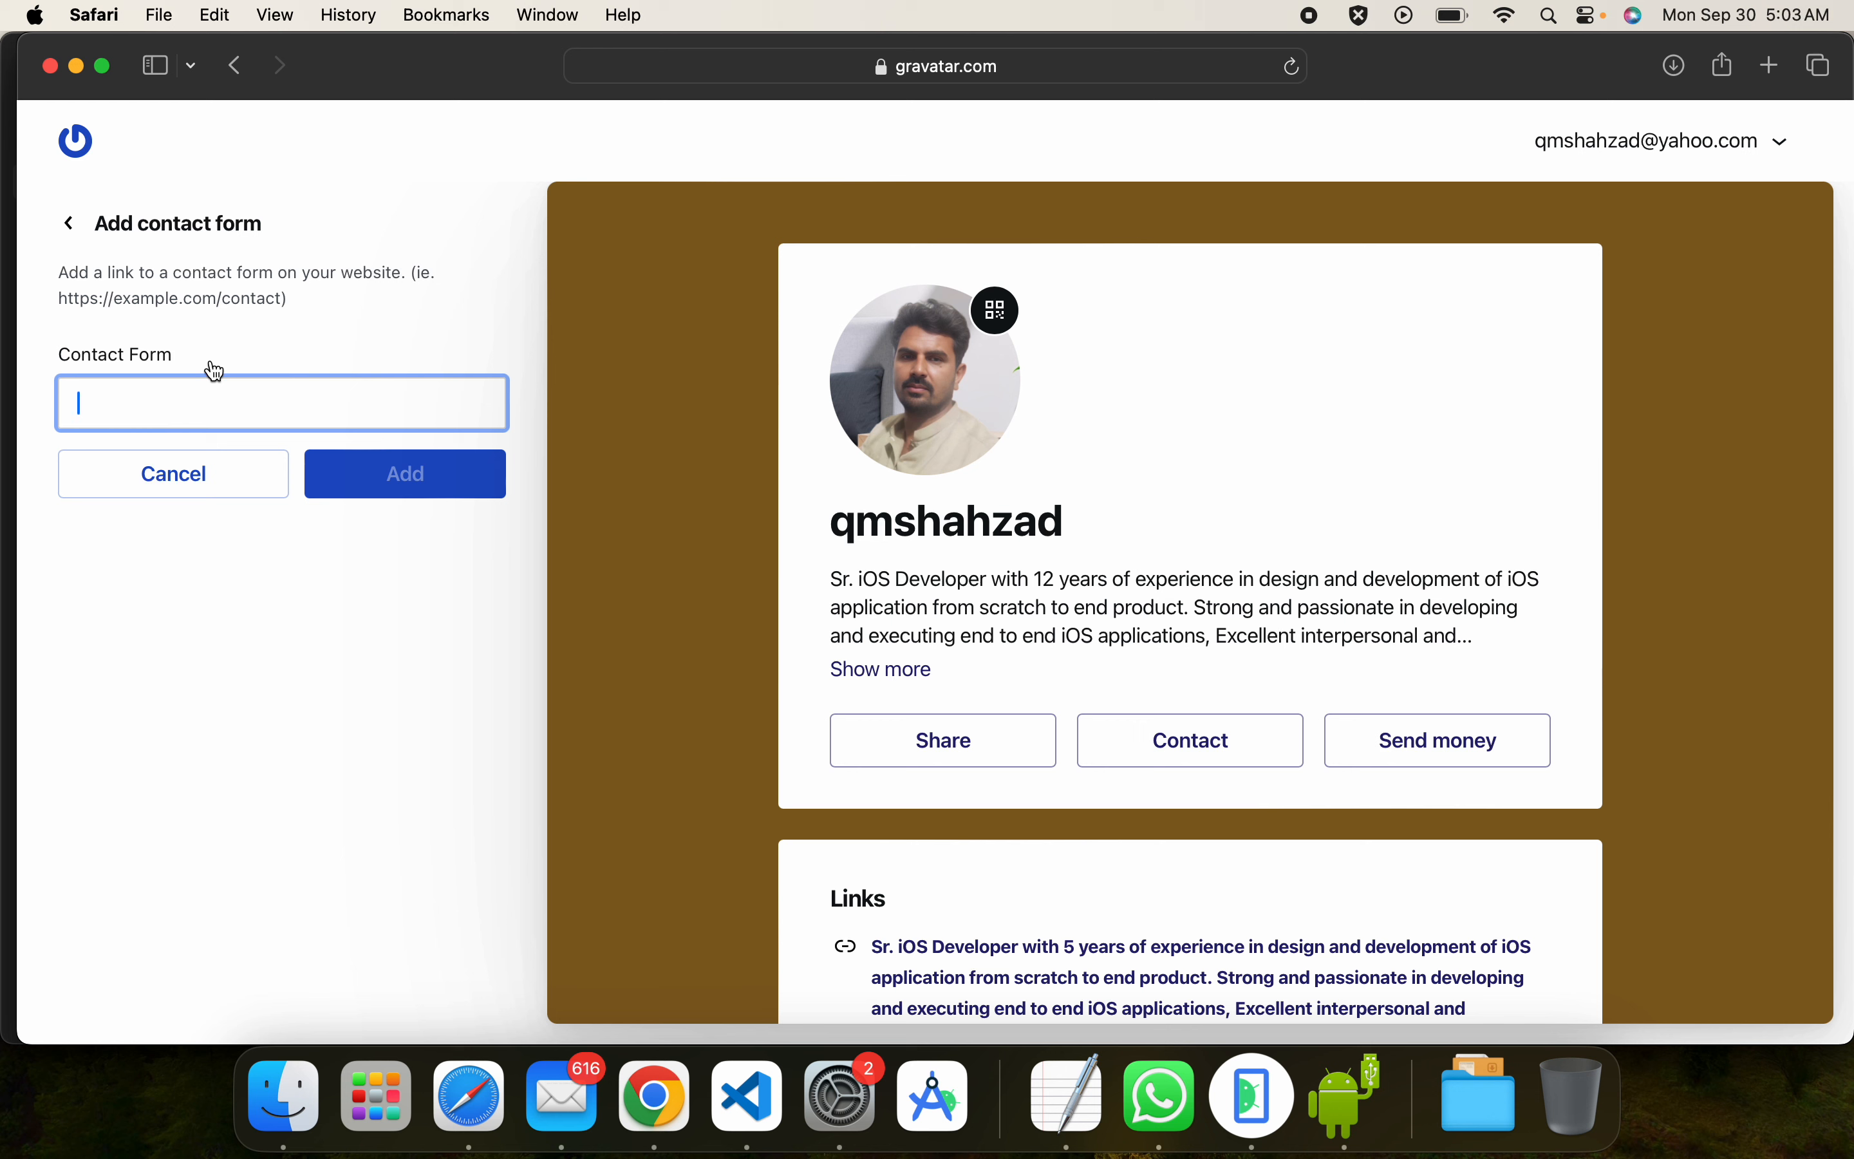
left_click(70, 224)
left_click(81, 234)
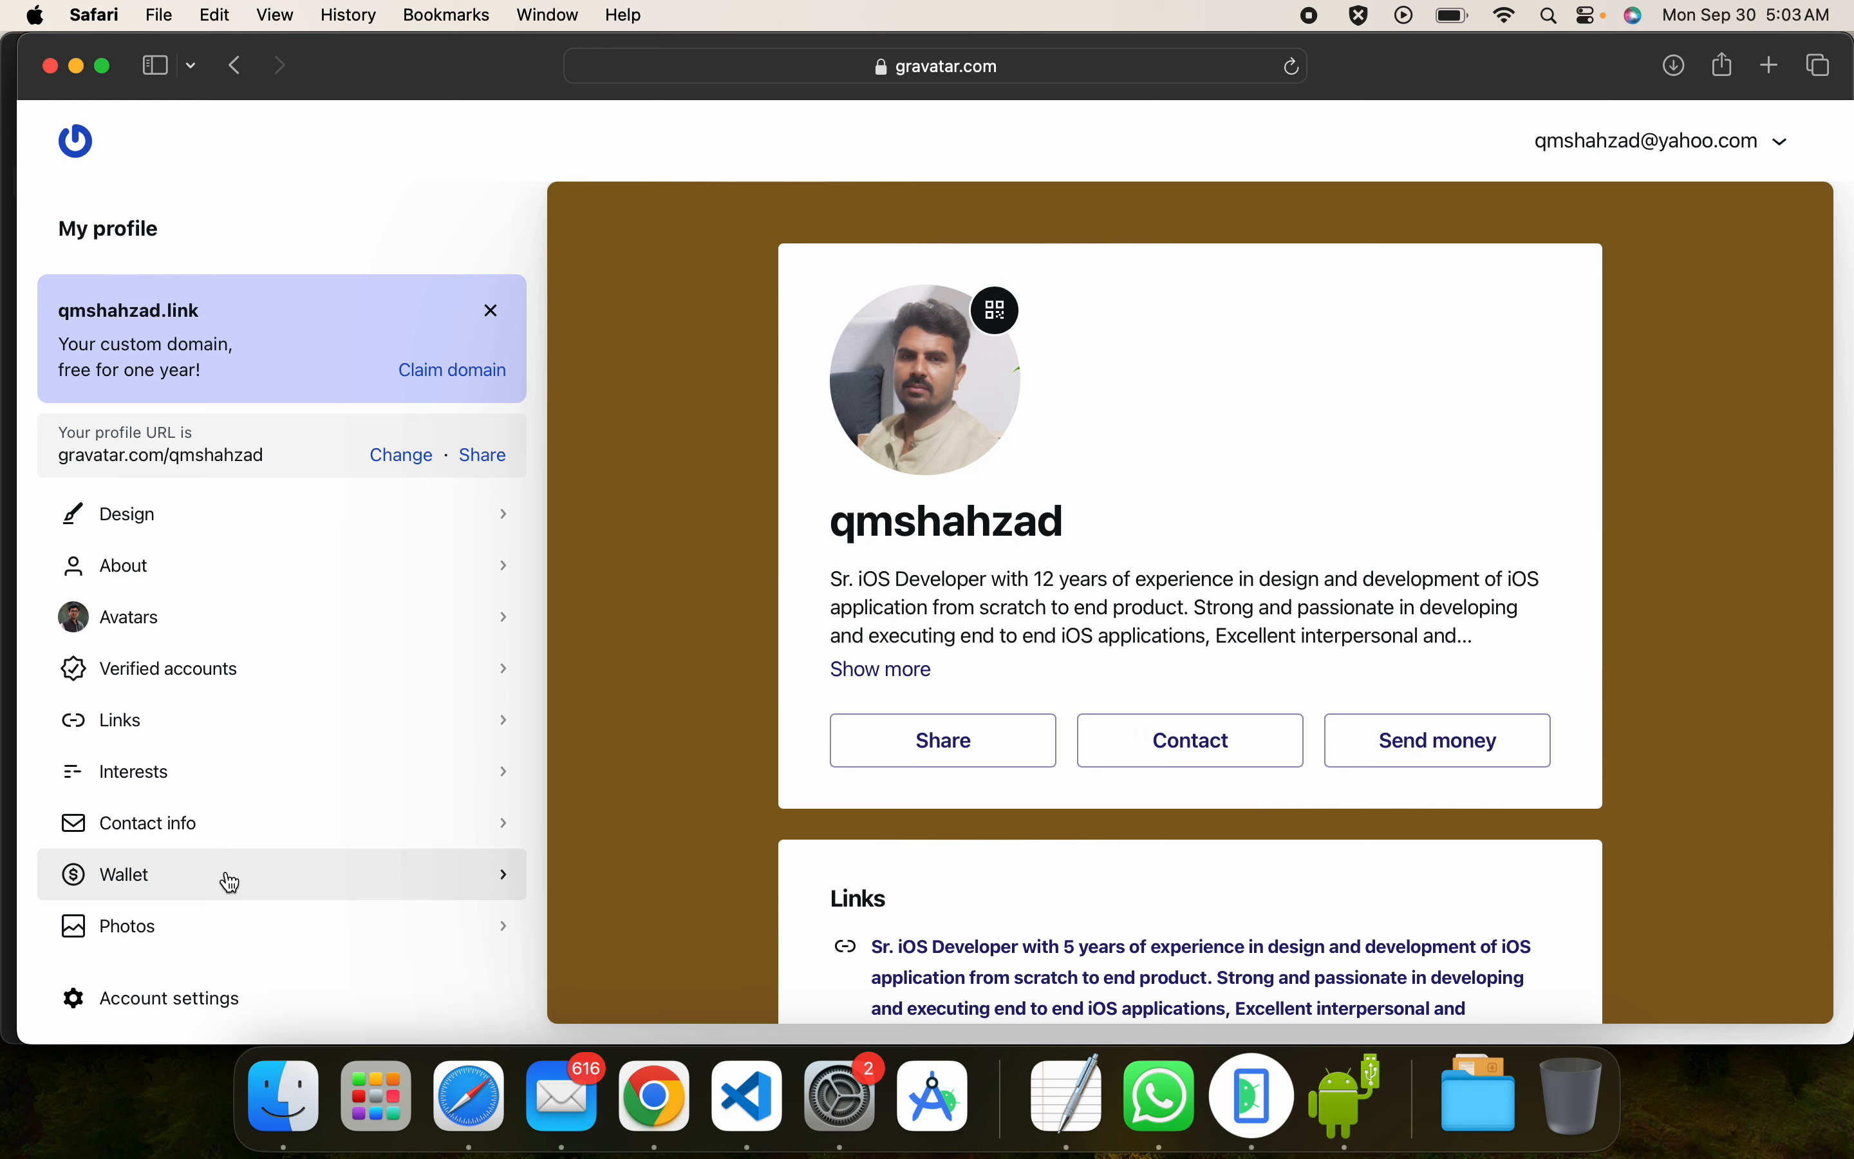
Open the Wallet settings and review the available payment options.
left_click(230, 881)
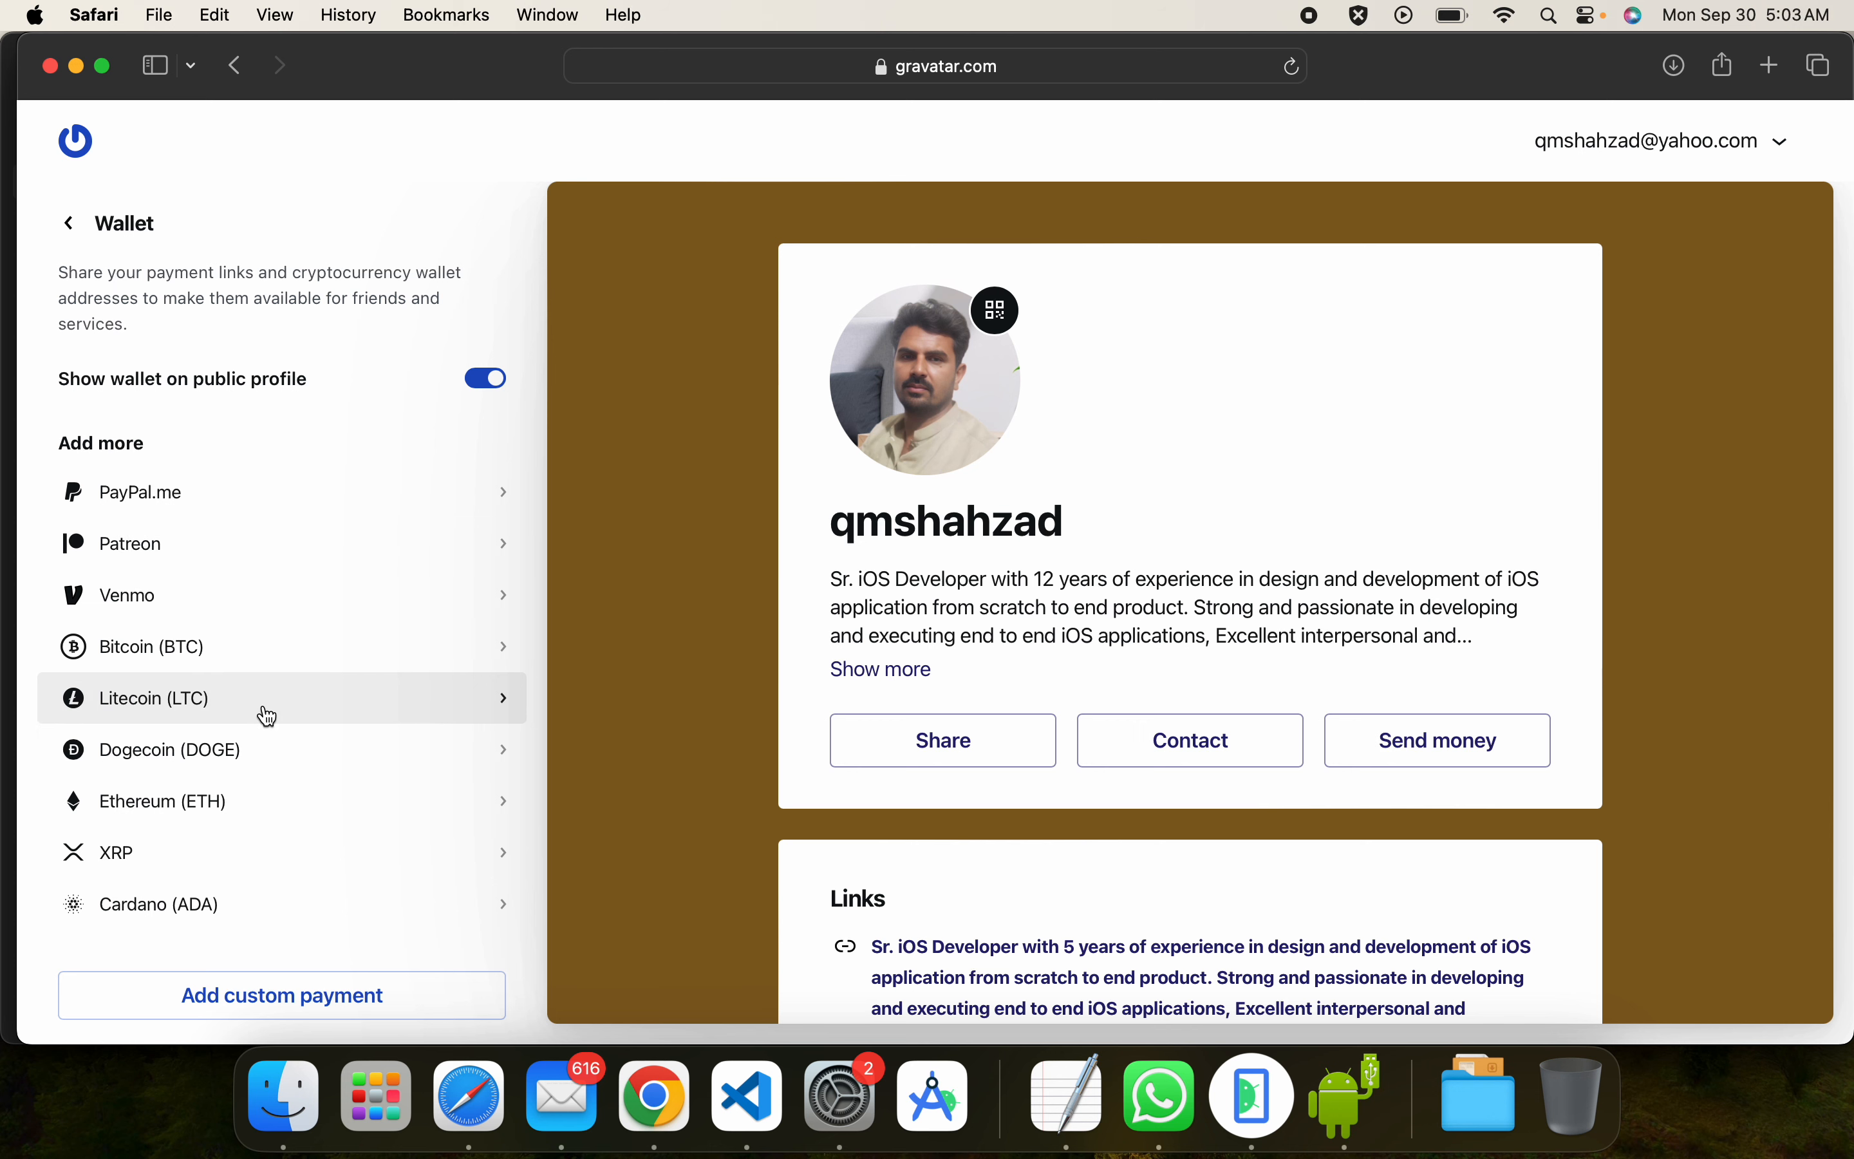
scroll(298, 814, "down", 3)
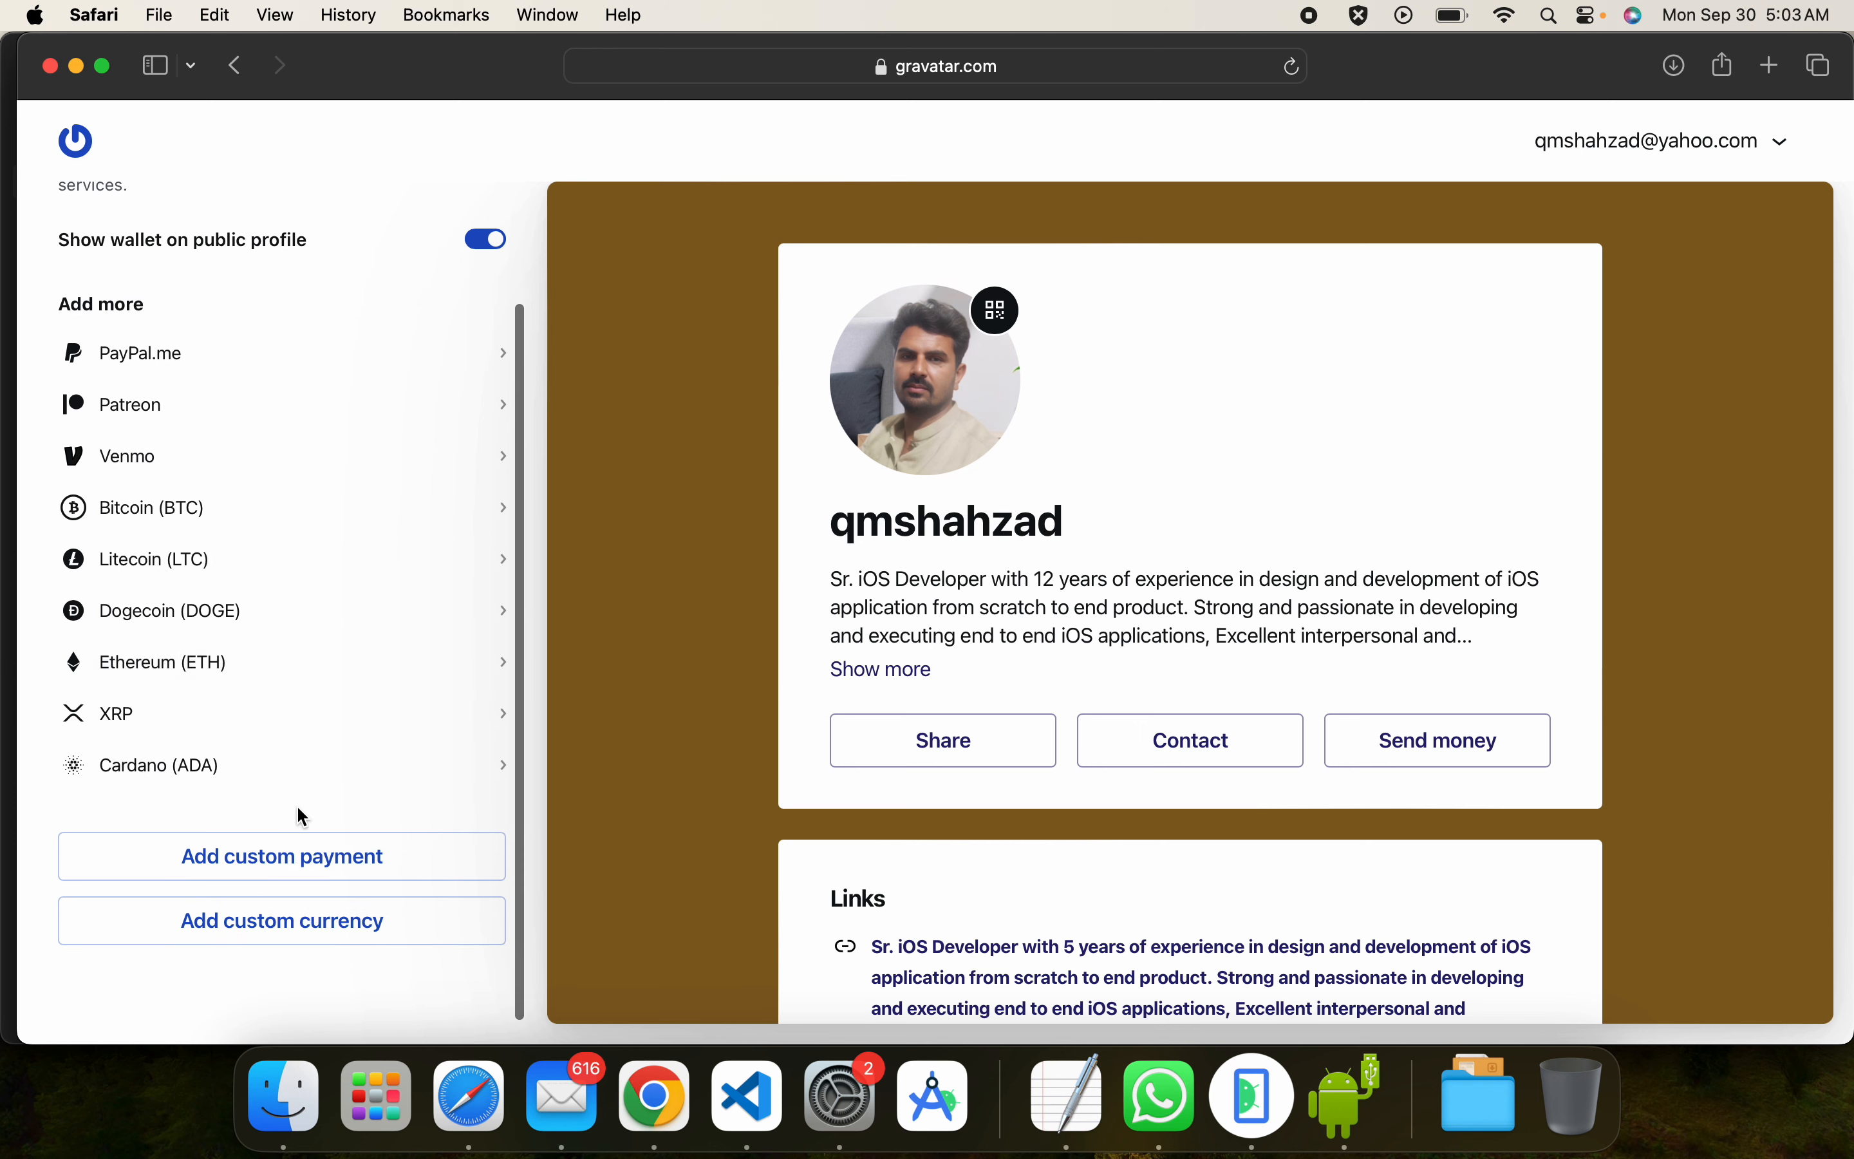
scroll(298, 814, "up", 3)
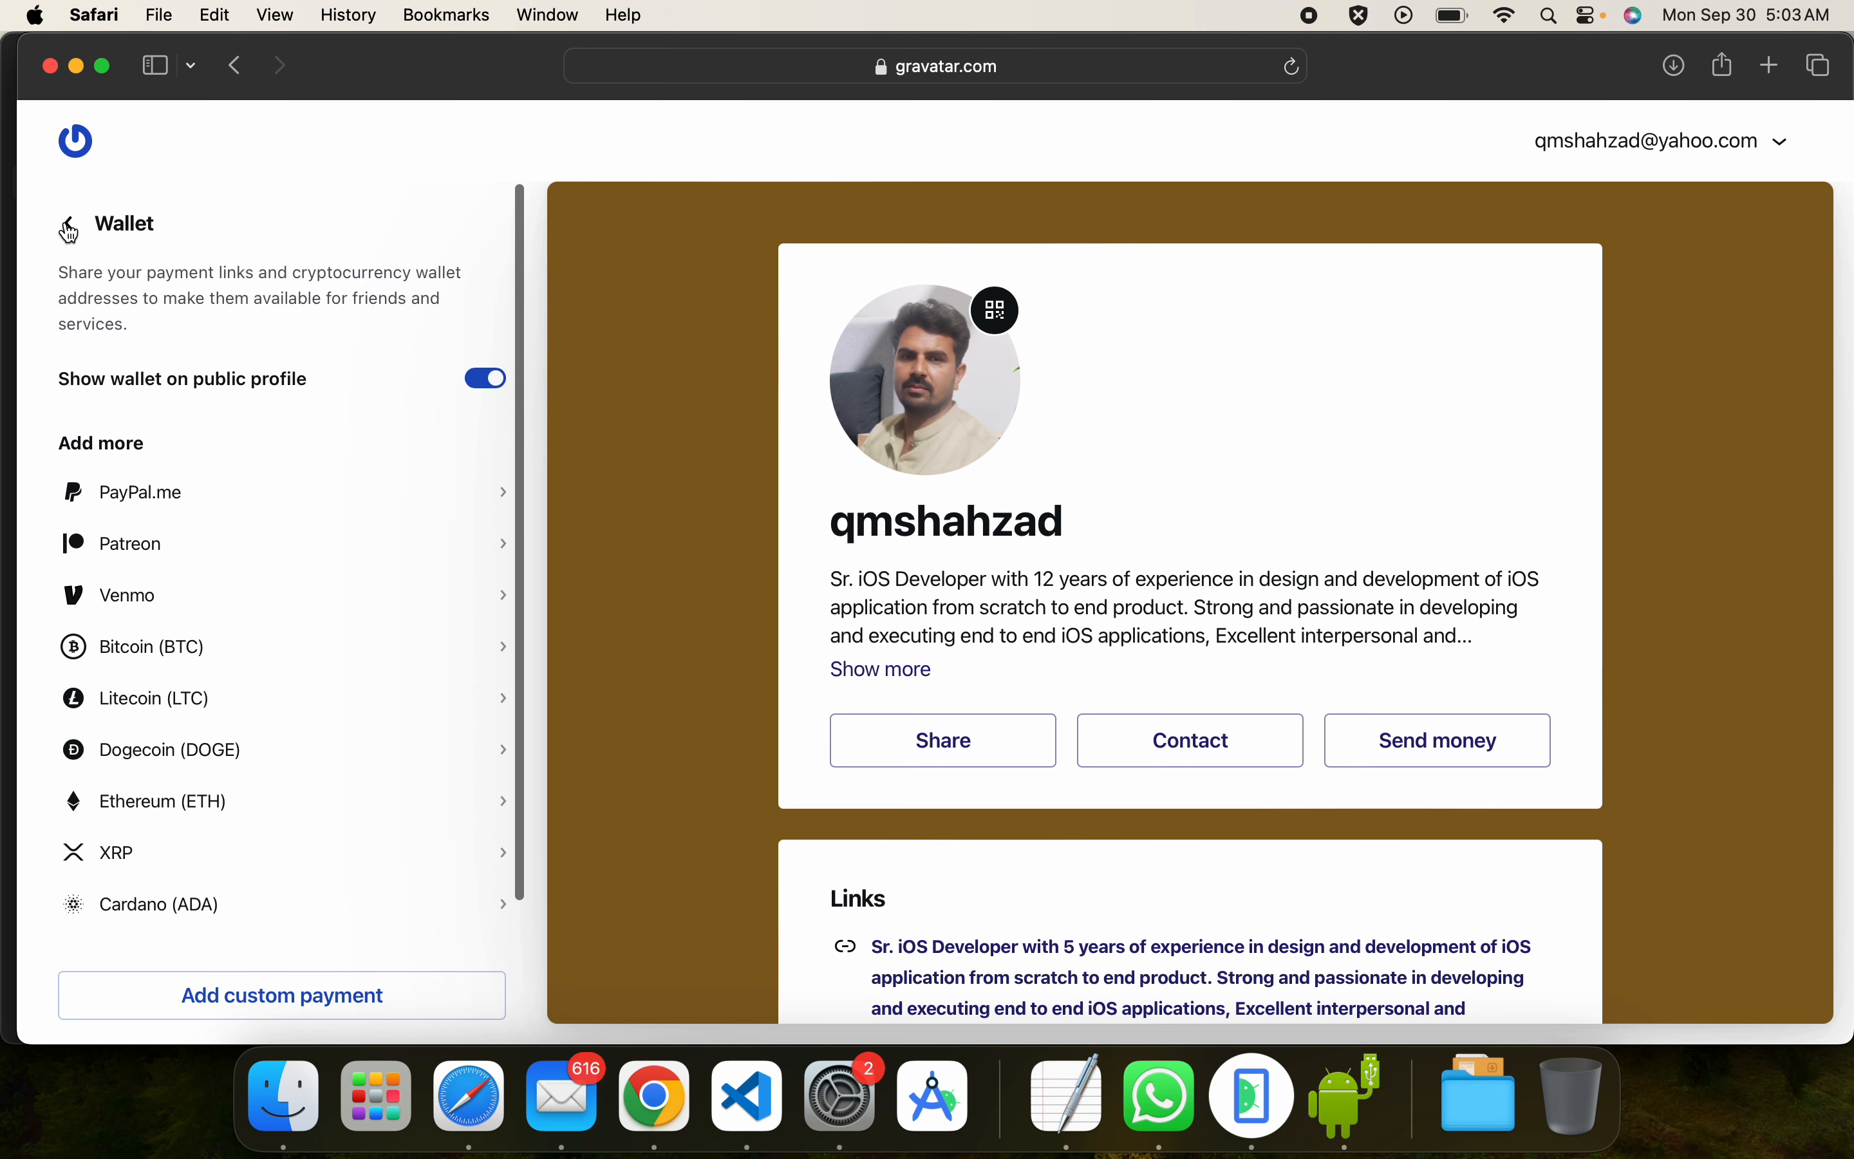
left_click(69, 230)
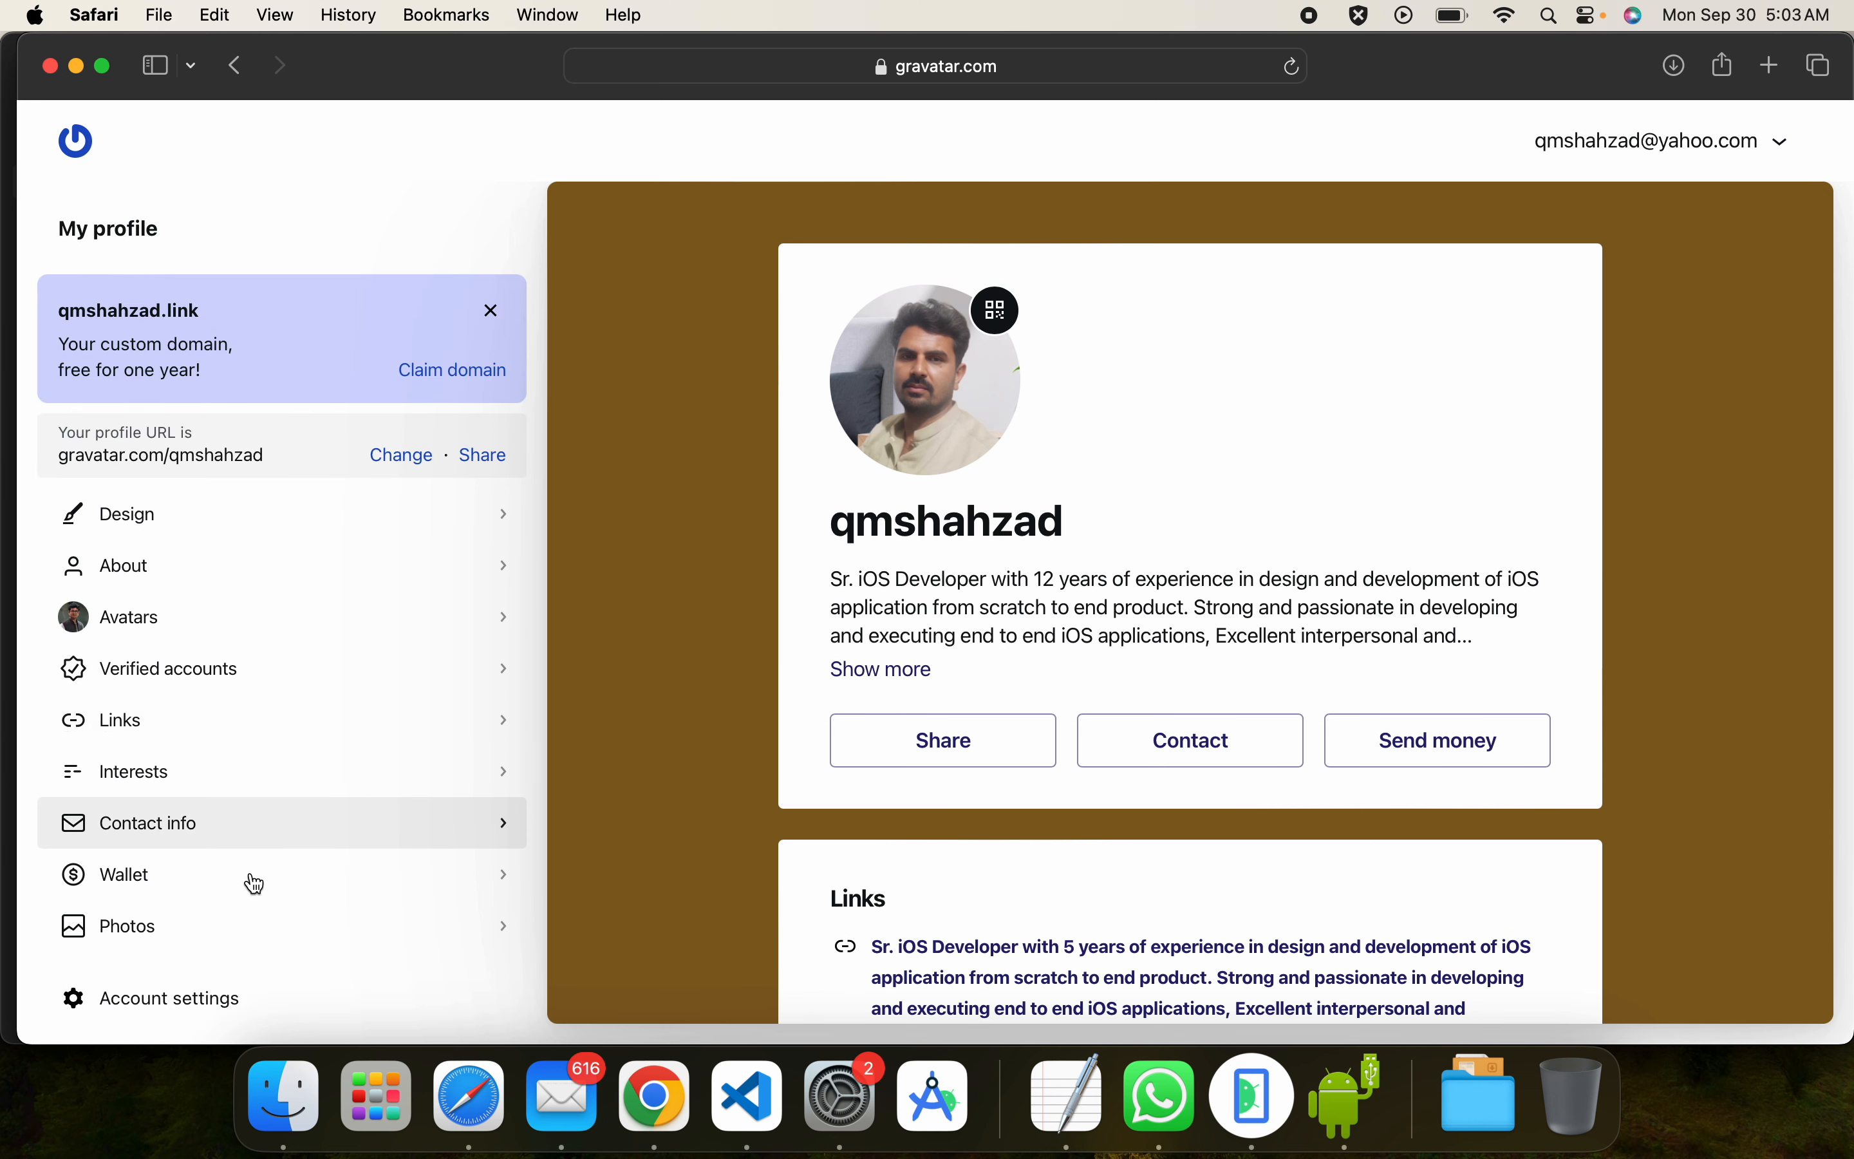